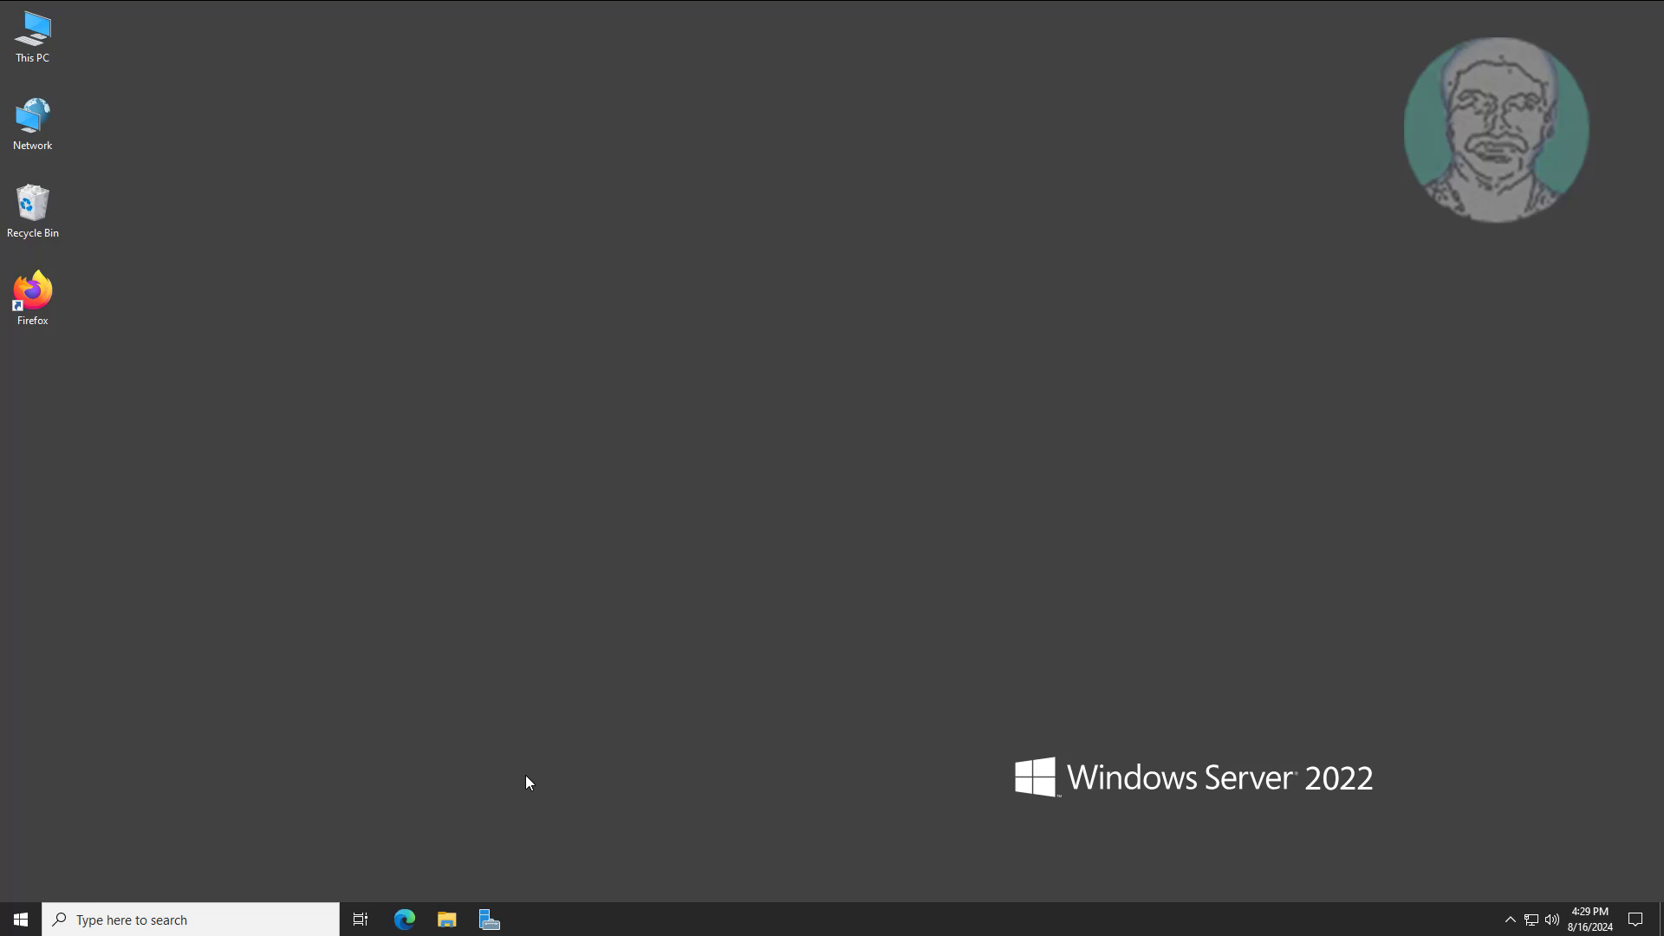
Check the computers in the UserComputer organizational unit in Active Directory Users and Computers, and close the console
left_click(494, 926)
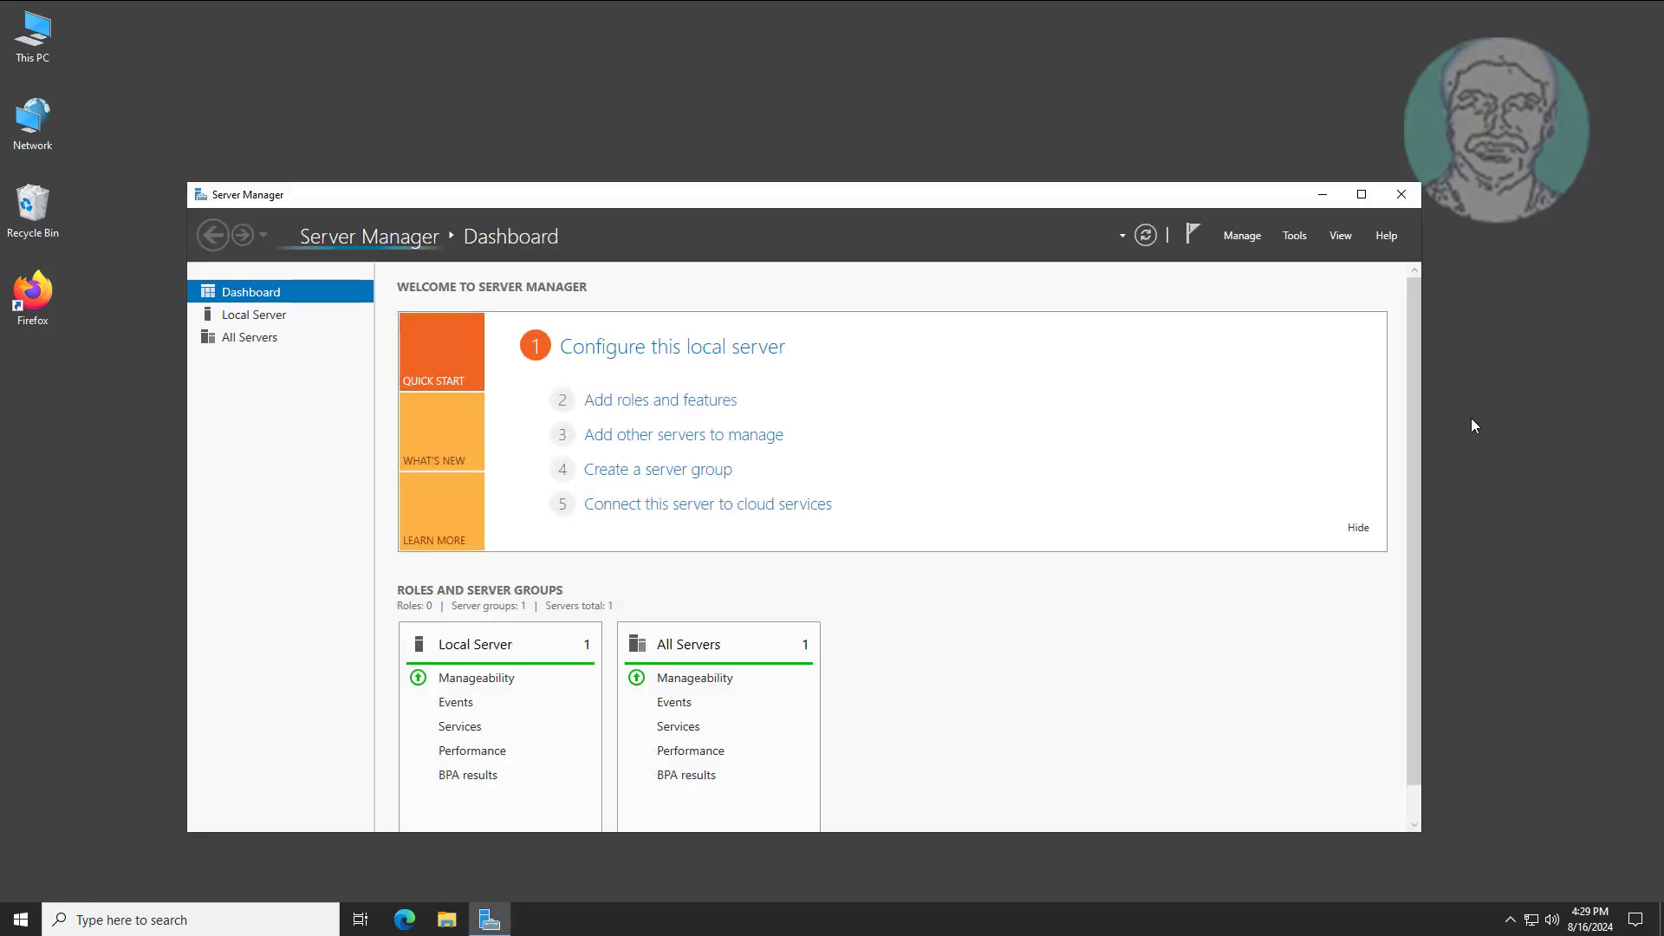
left_click(1295, 236)
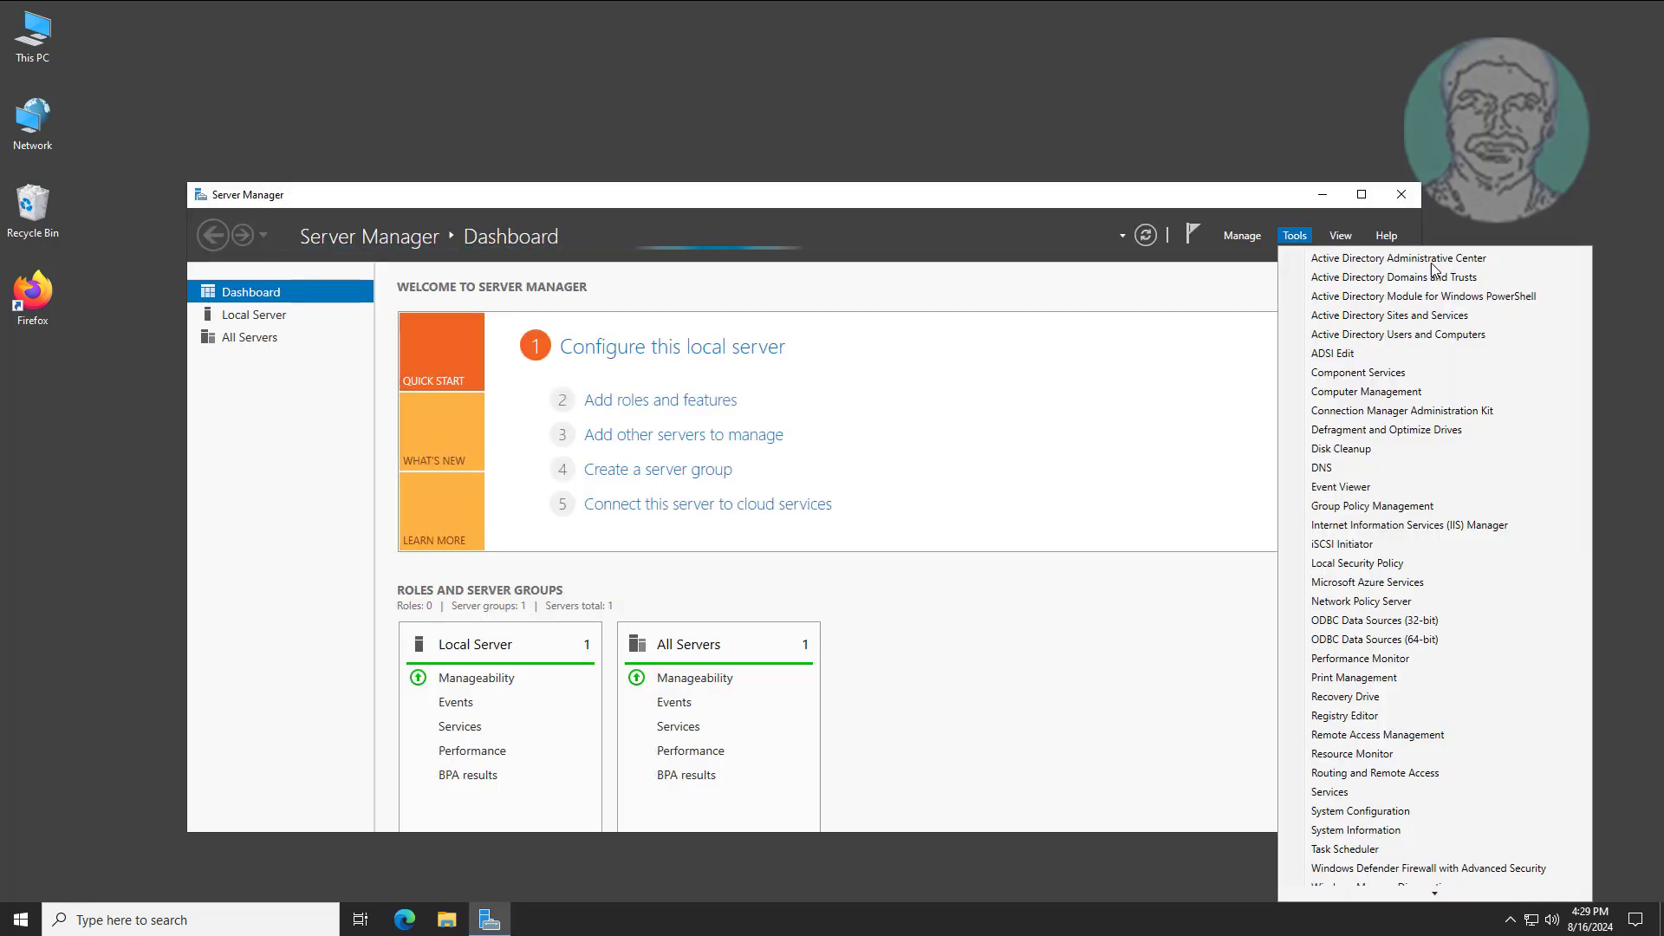
left_click(1434, 337)
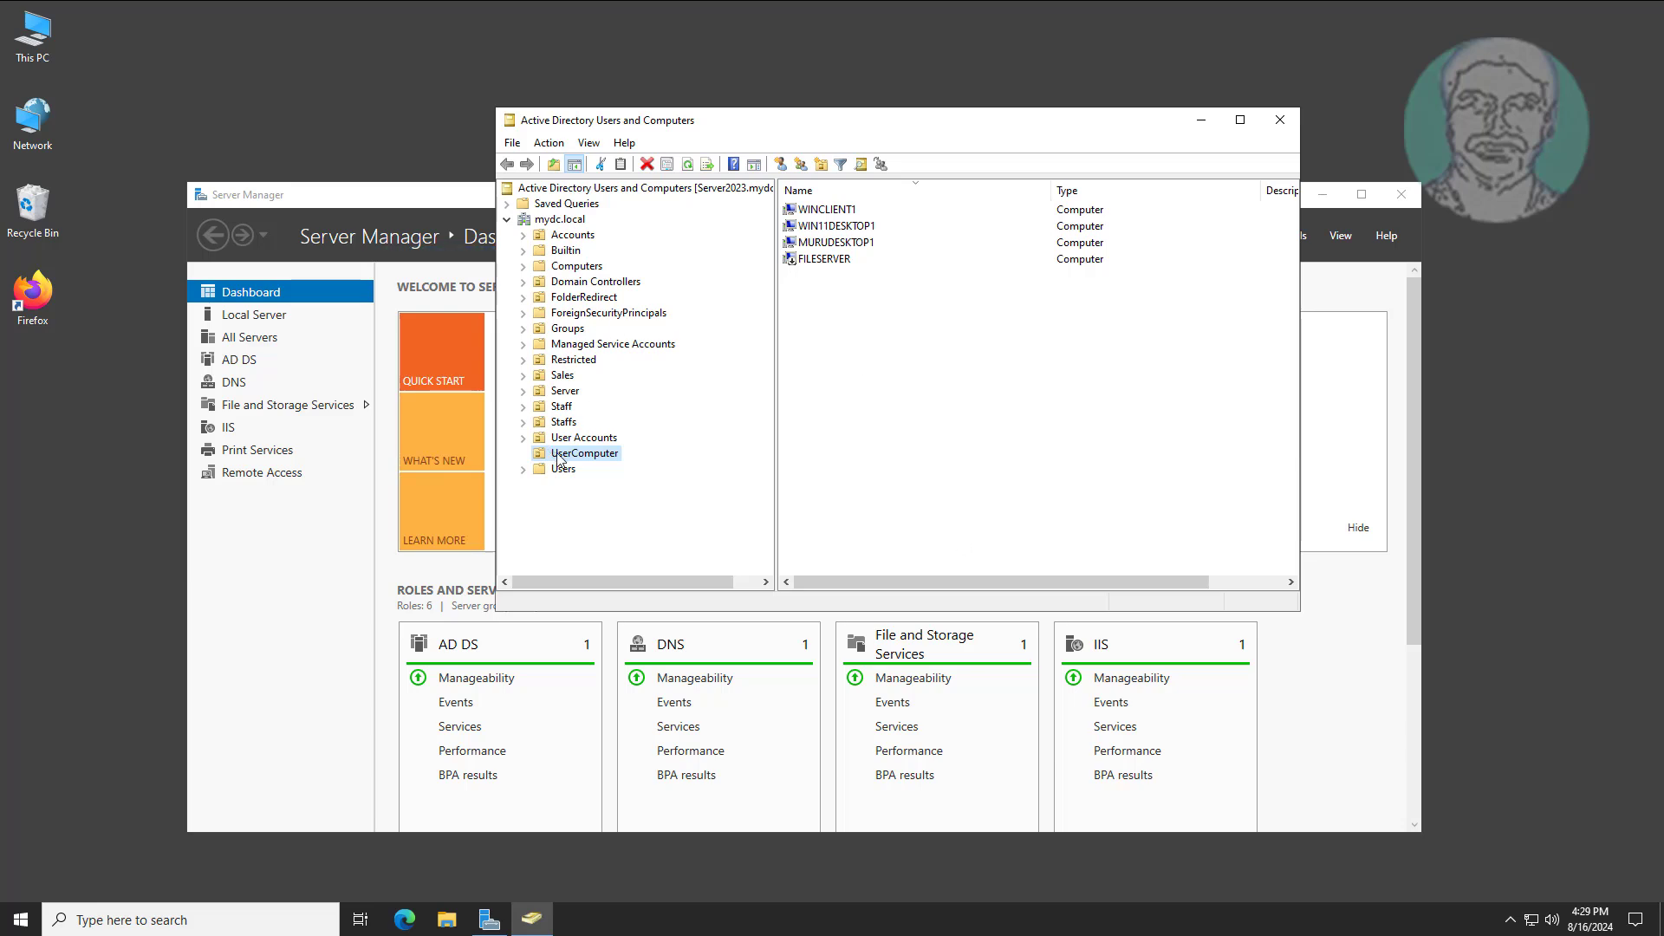
left_click(558, 455)
left_click(640, 460)
left_click(1280, 121)
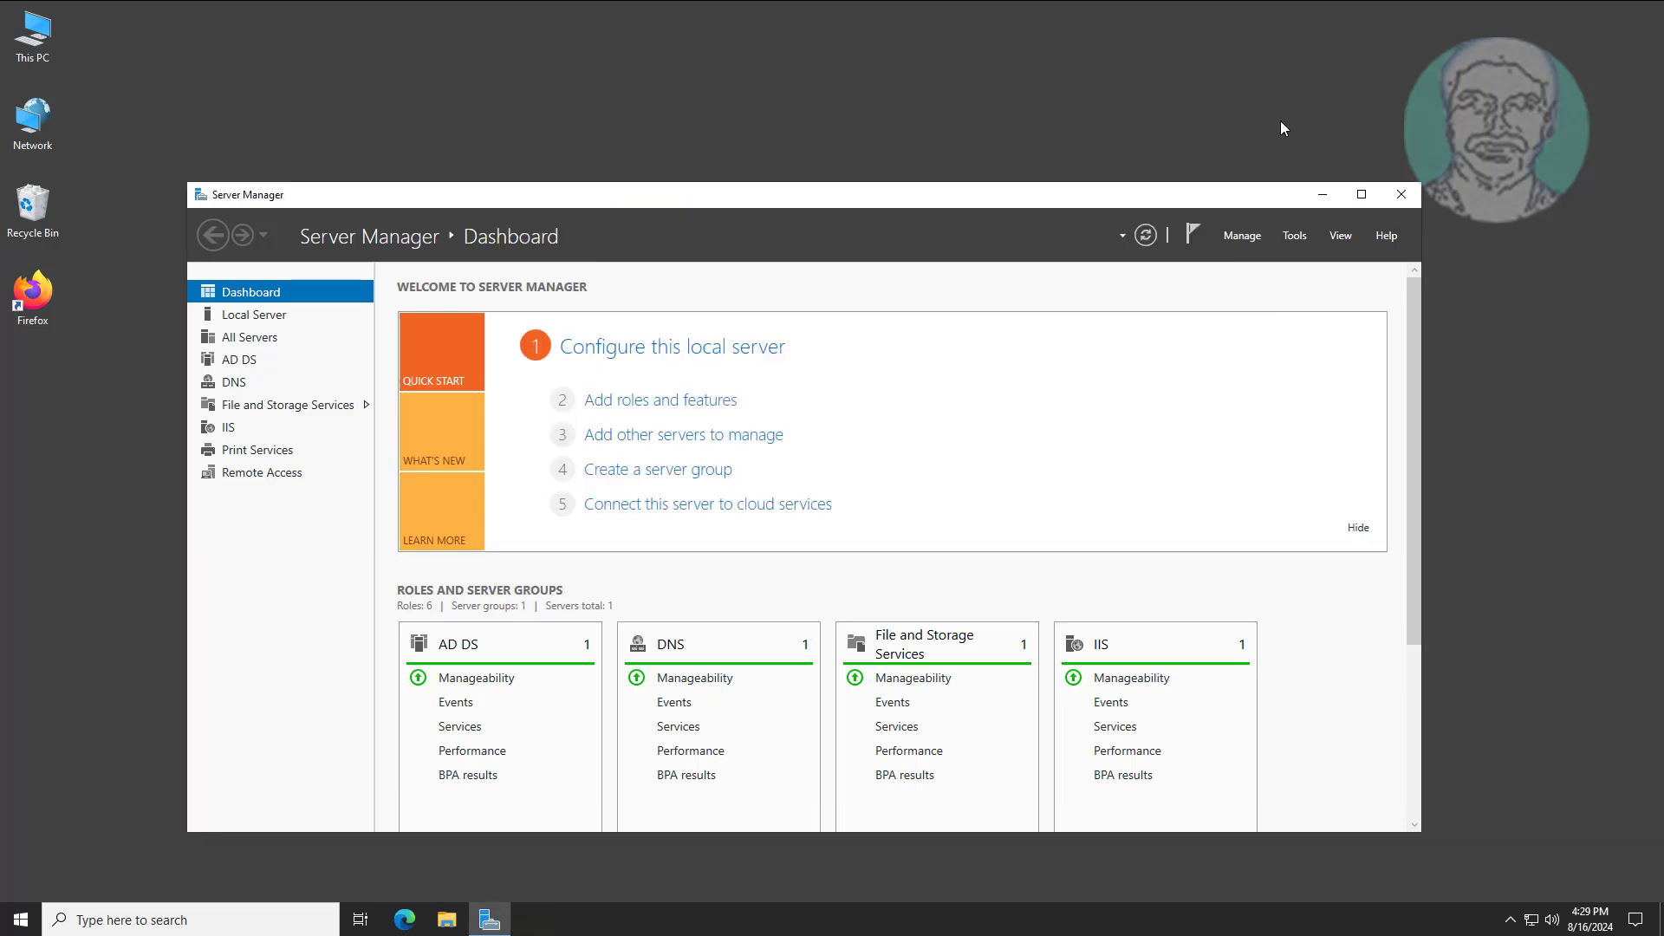
In Group Policy Management, create a GPO named Deny User Shutdown linked to the UserComputer organizational unit
left_click(1294, 234)
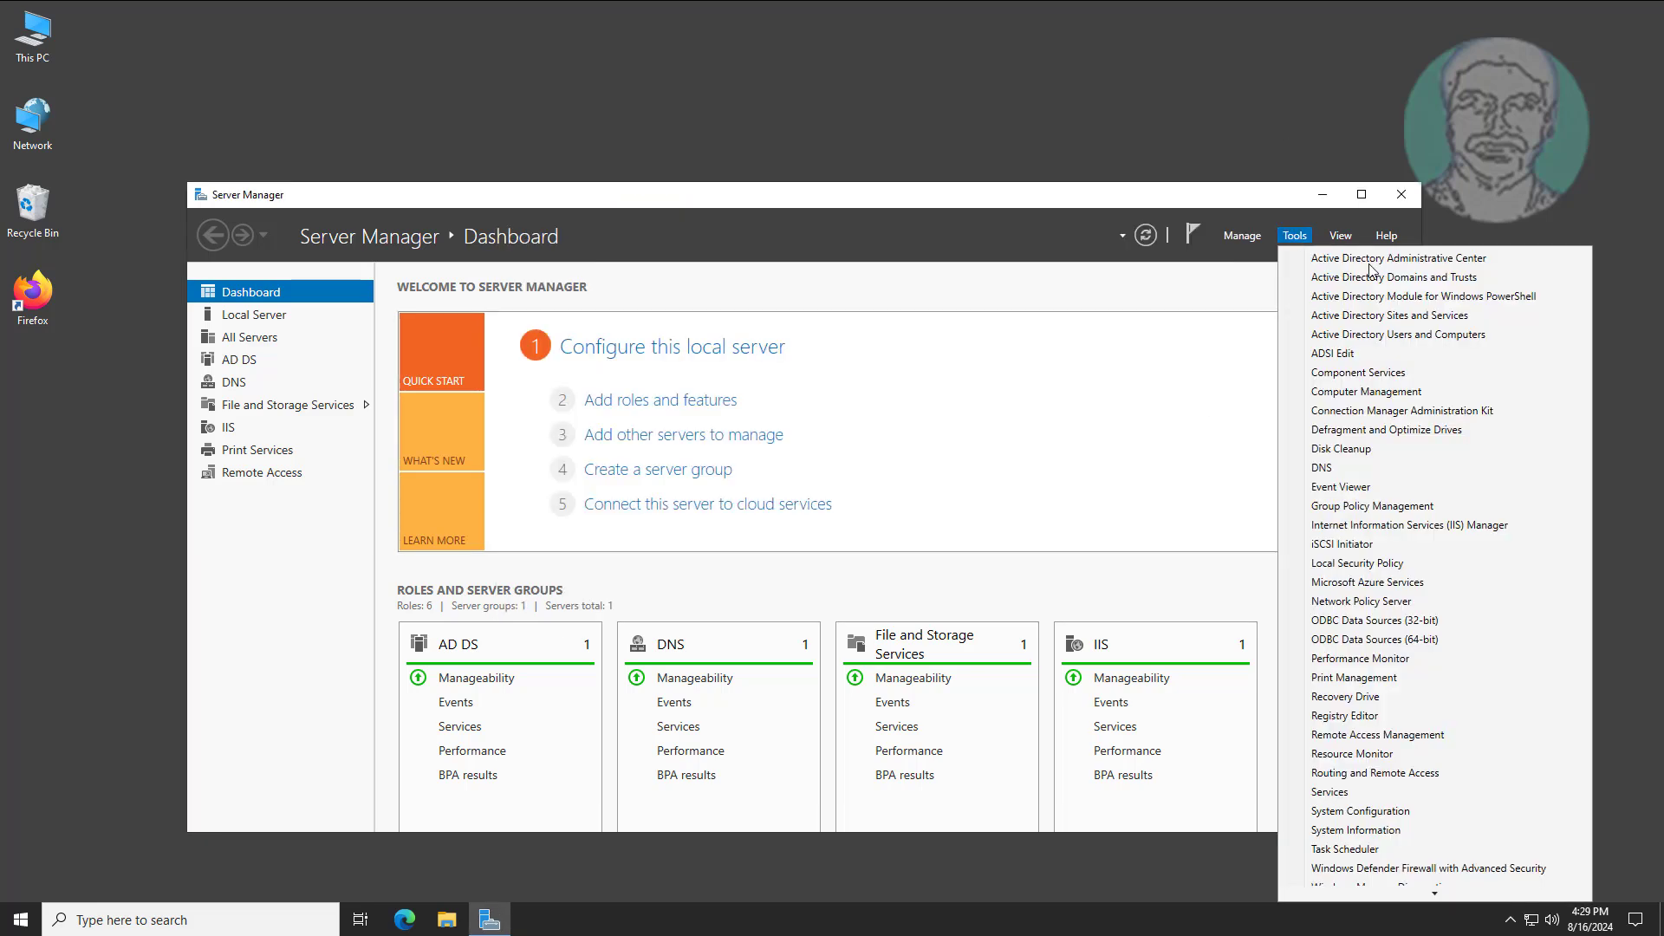
left_click(1399, 507)
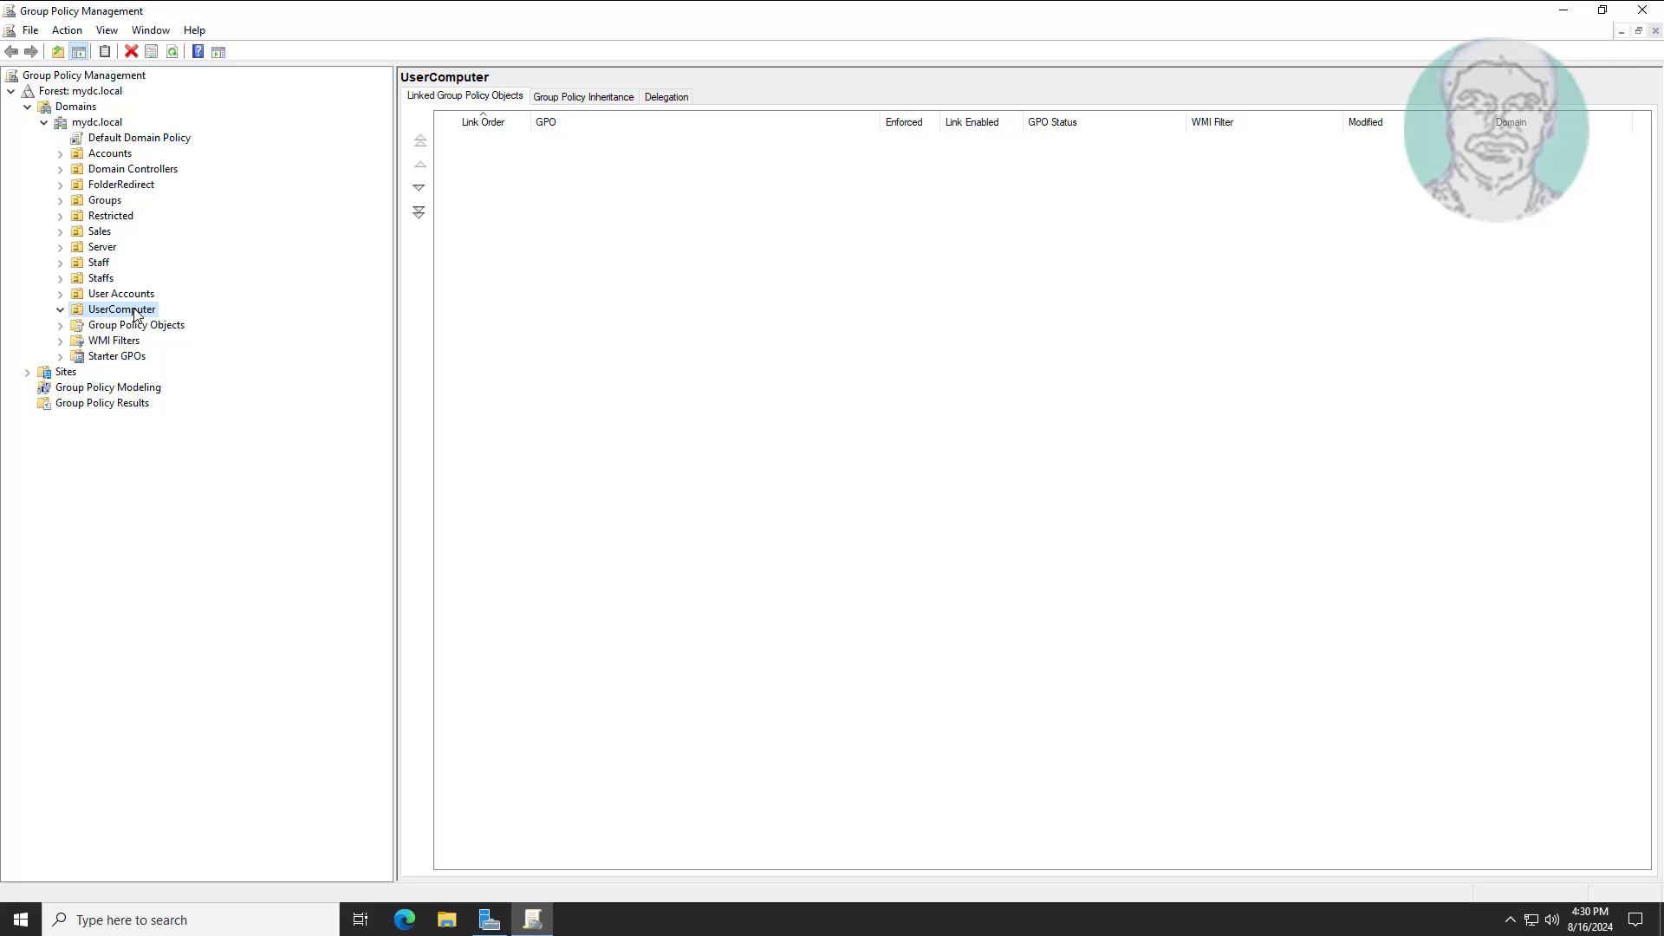
right_click(134, 314)
left_click(226, 320)
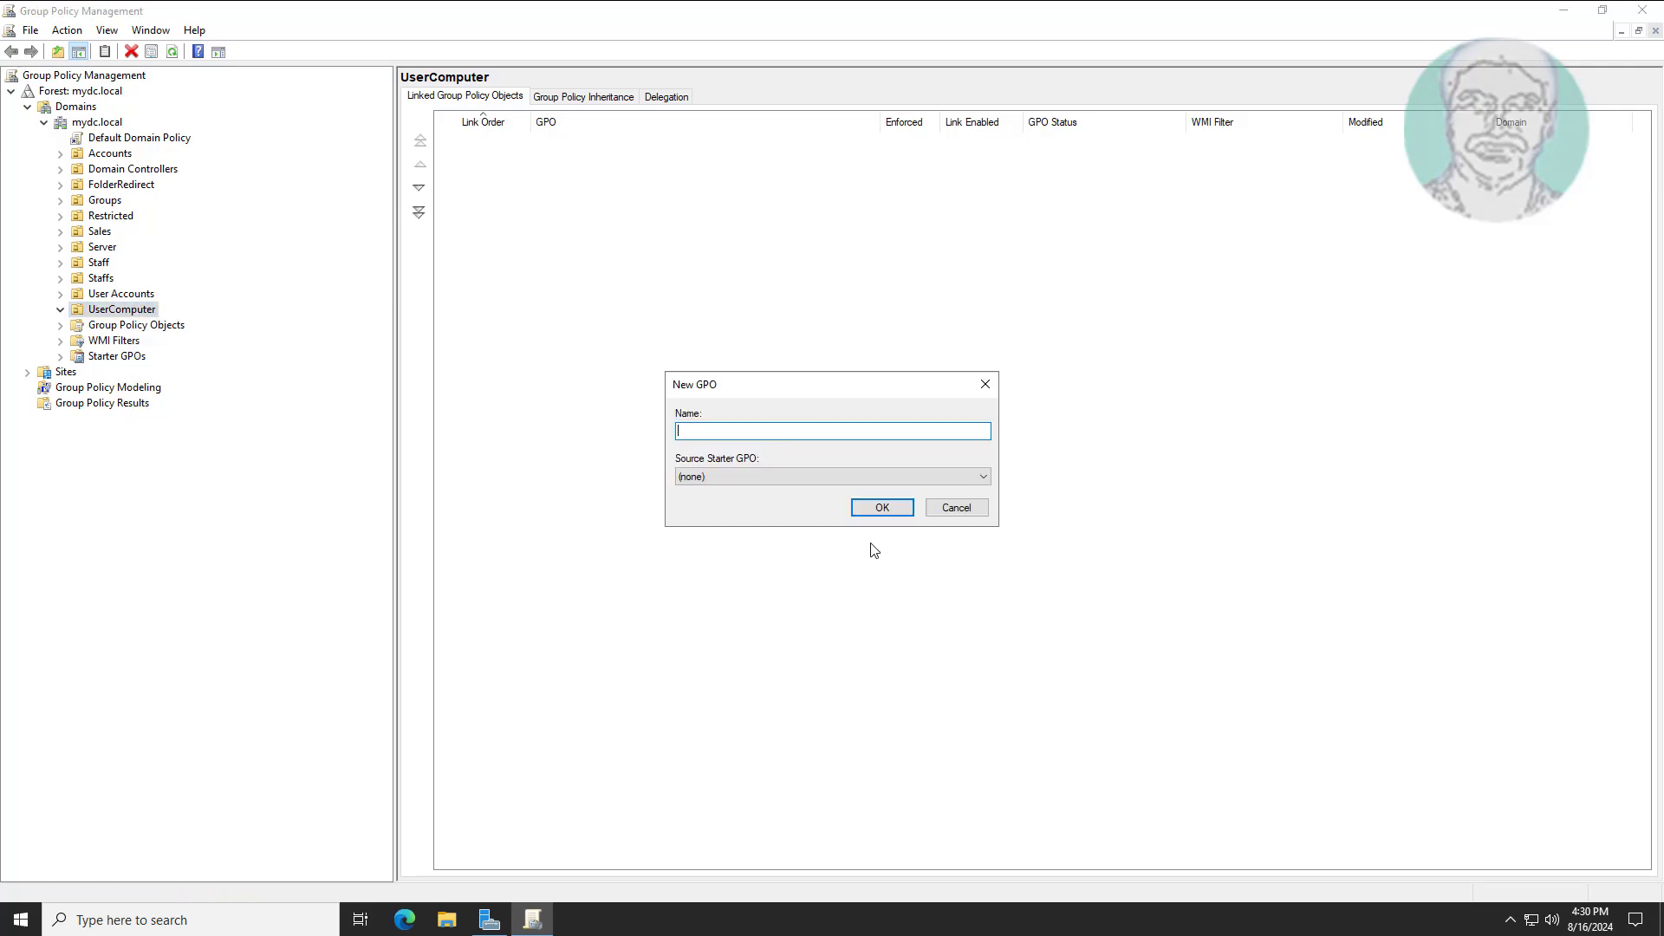
type("Deny User Shutdown")
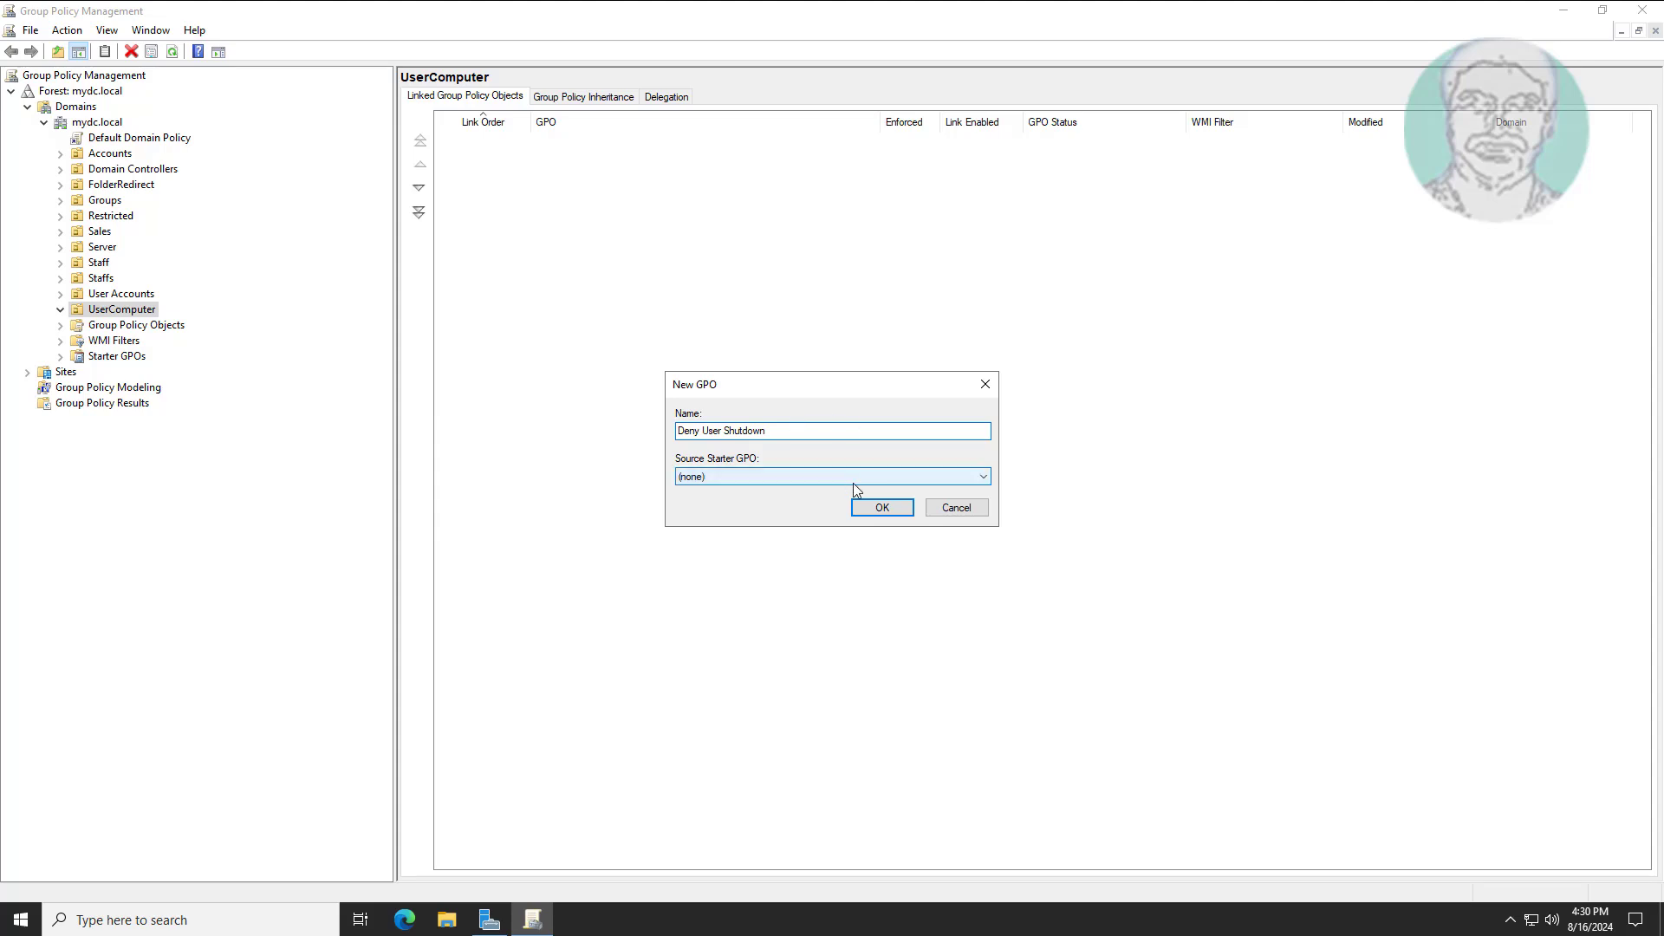
left_click(877, 507)
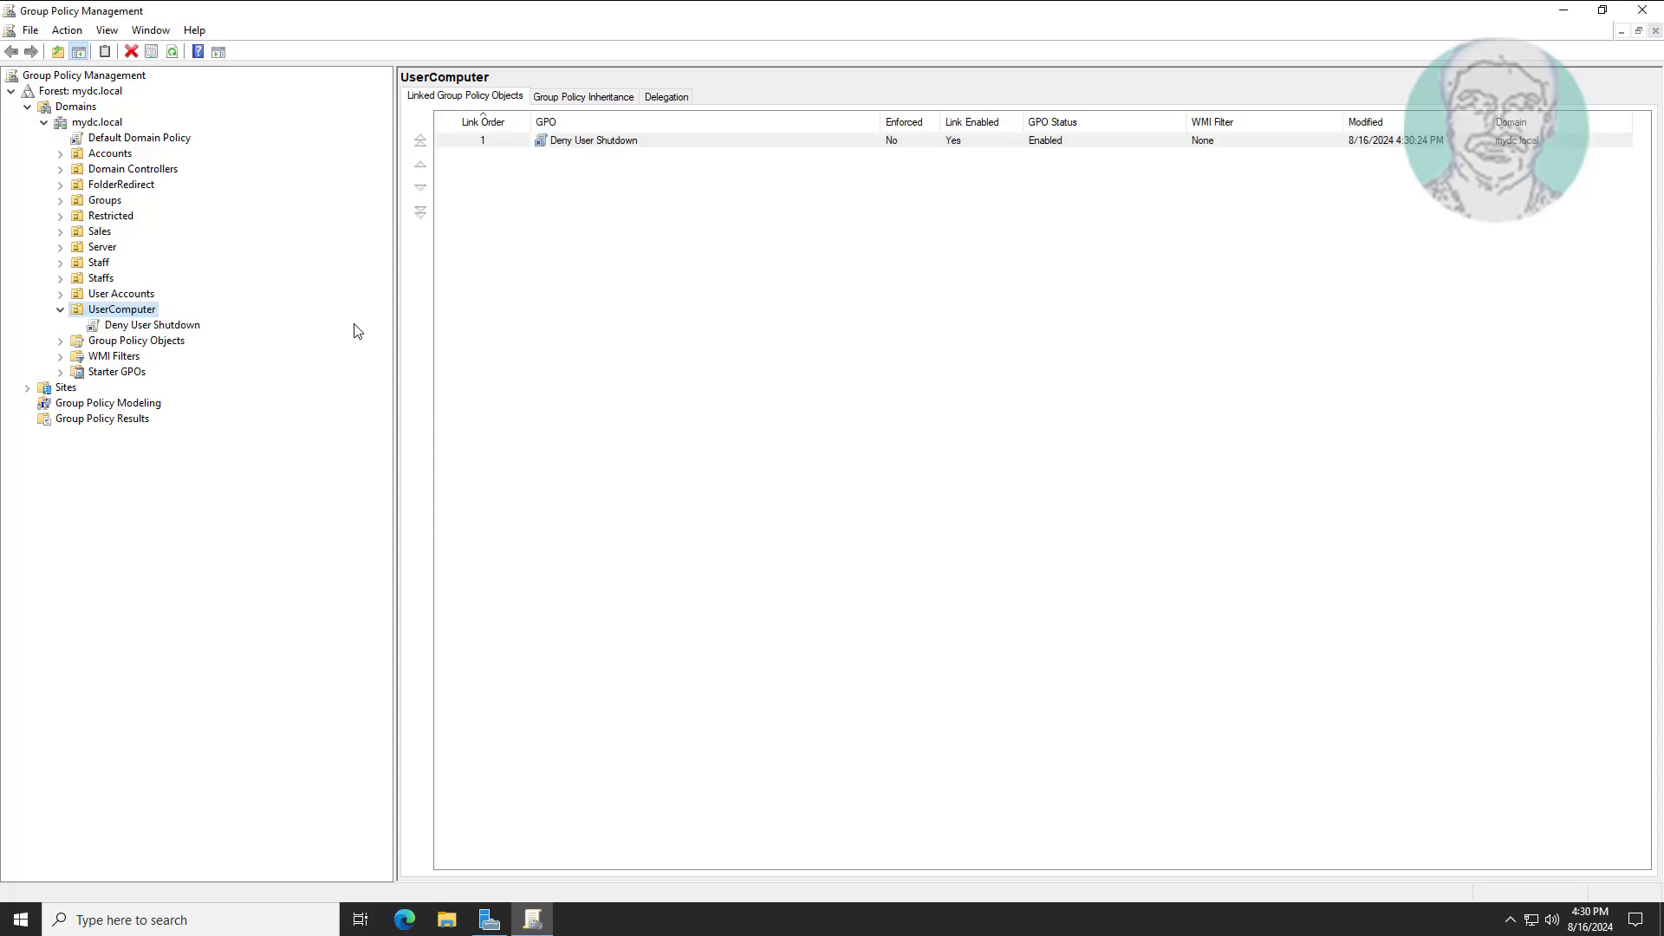
Open the Deny User Shutdown GPO for editing, with the editor maximized and its tree pane widened
left_click(165, 327)
right_click(196, 334)
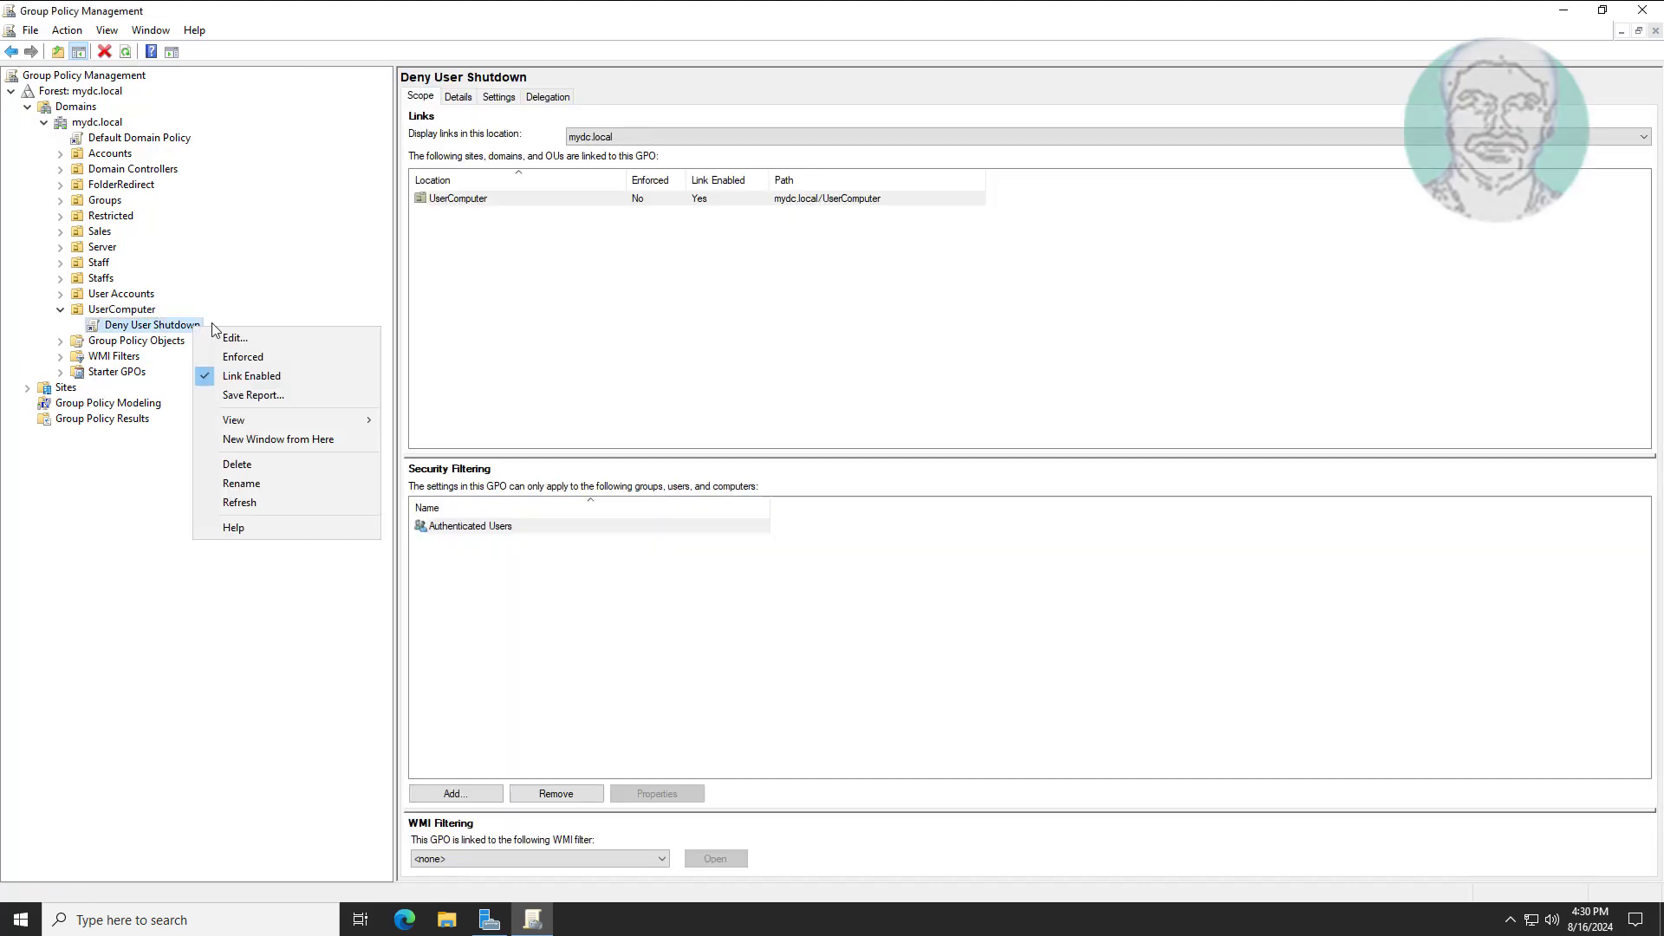
left_click(288, 335)
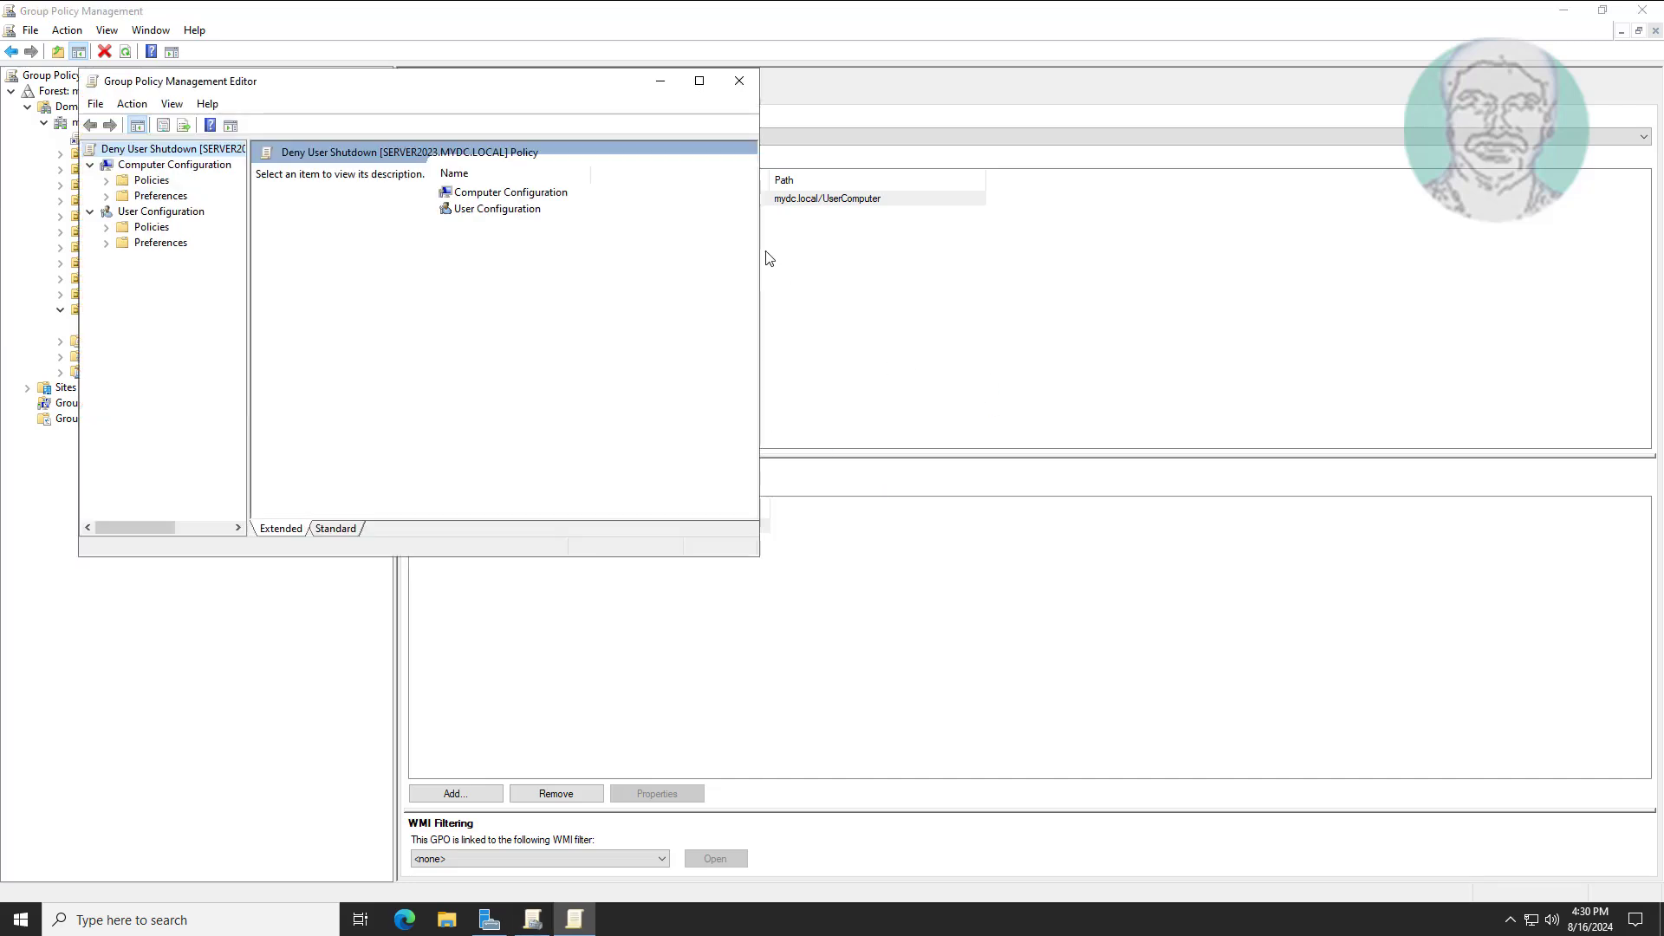
left_click(700, 79)
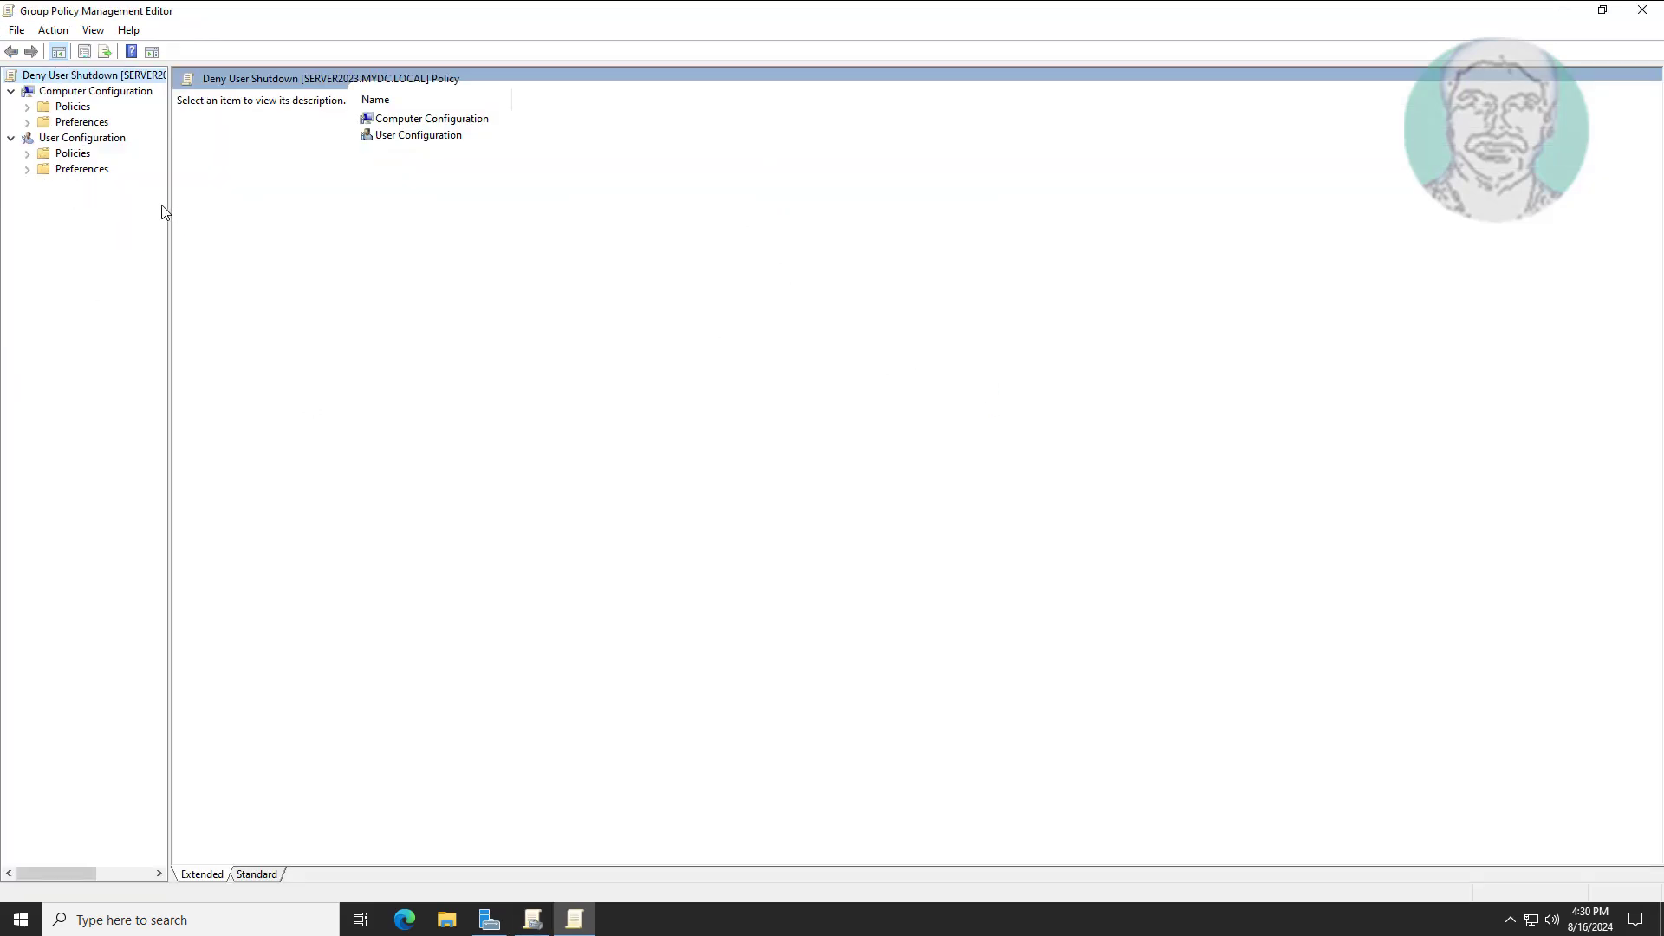
left_click_drag(167, 212, 390, 222)
Show the User Rights Assignment policies in Computer Configuration > Policies > Windows Settings > Security Settings > Local Policies
double_click(41, 108)
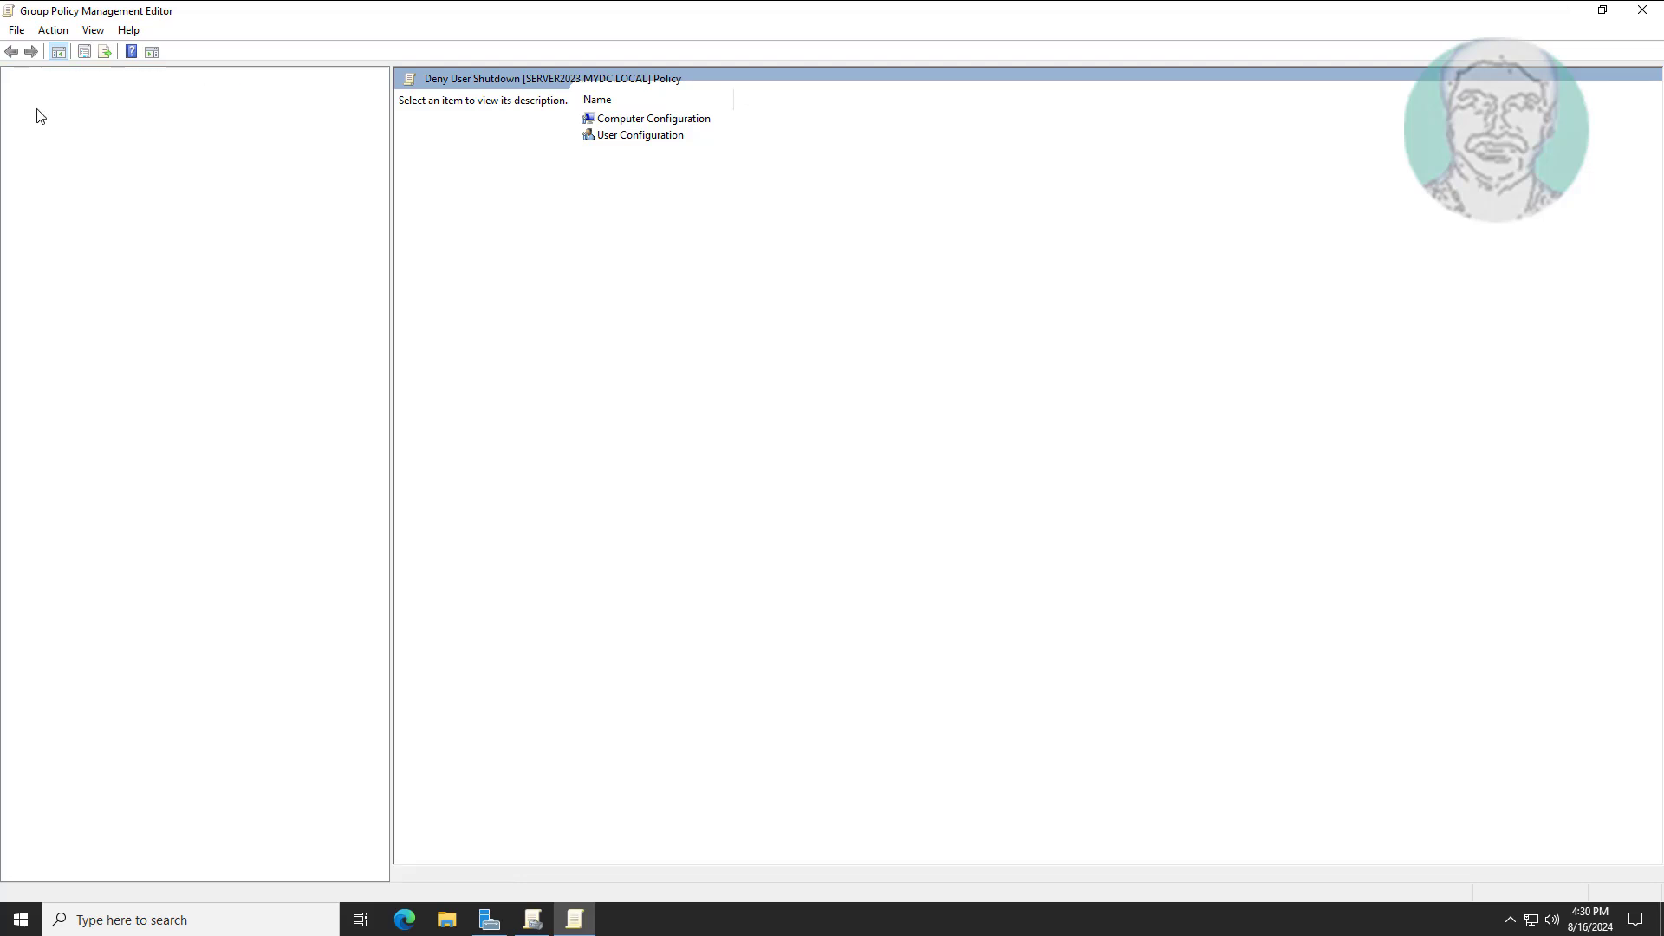
left_click(152, 158)
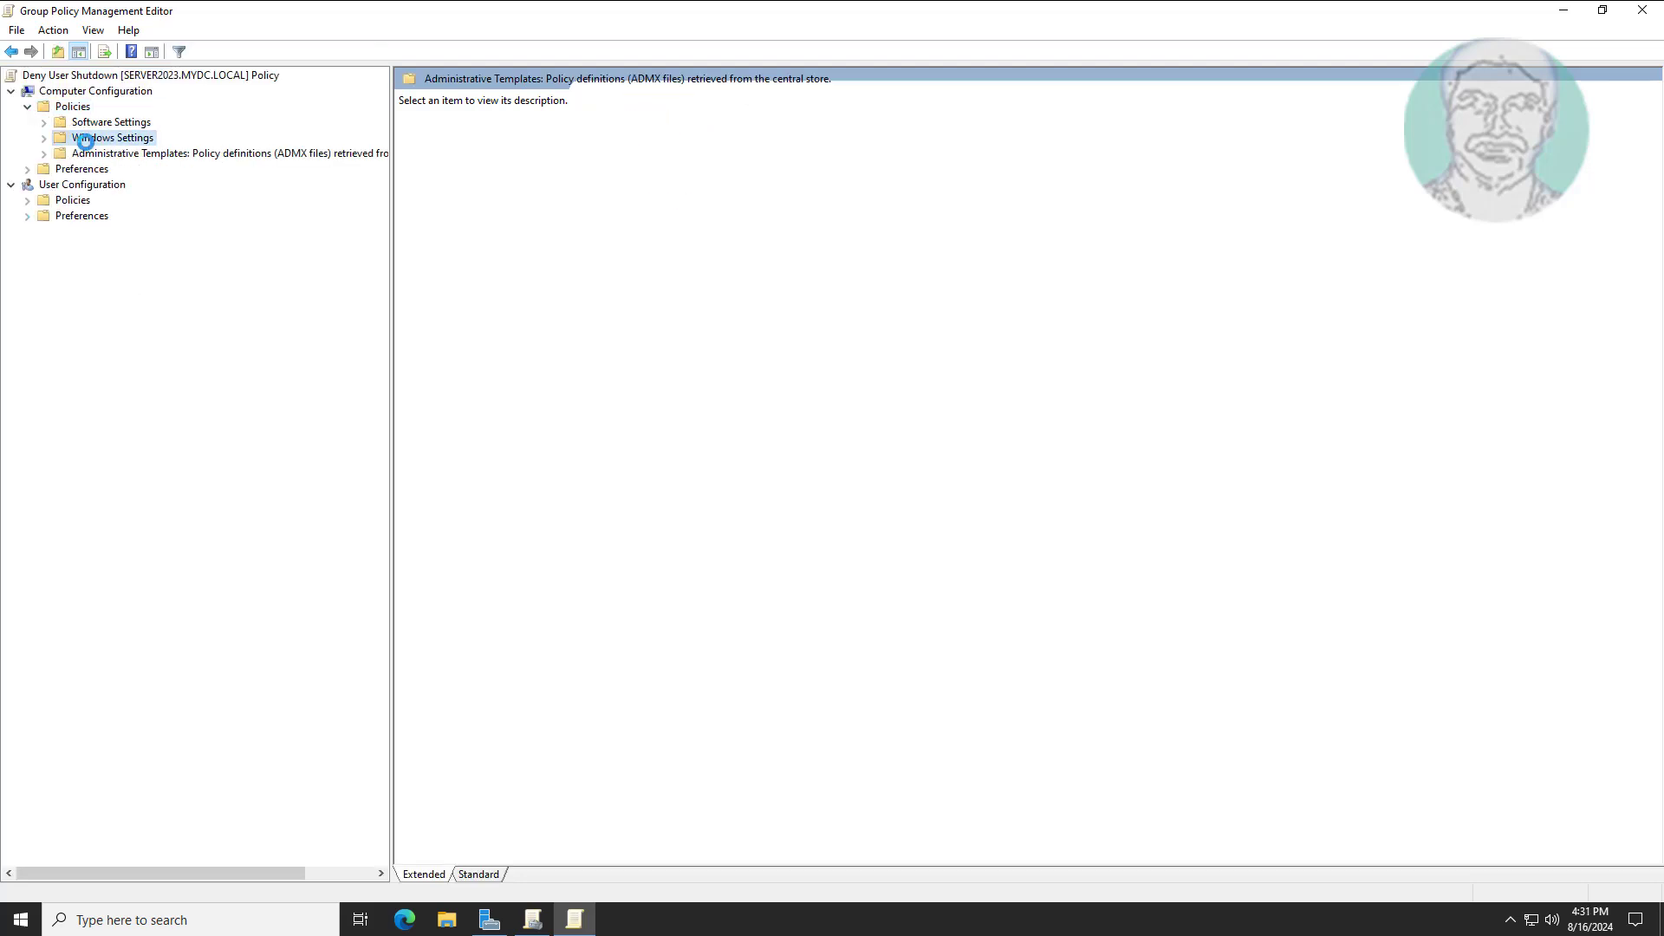
left_click(47, 143)
left_click(45, 139)
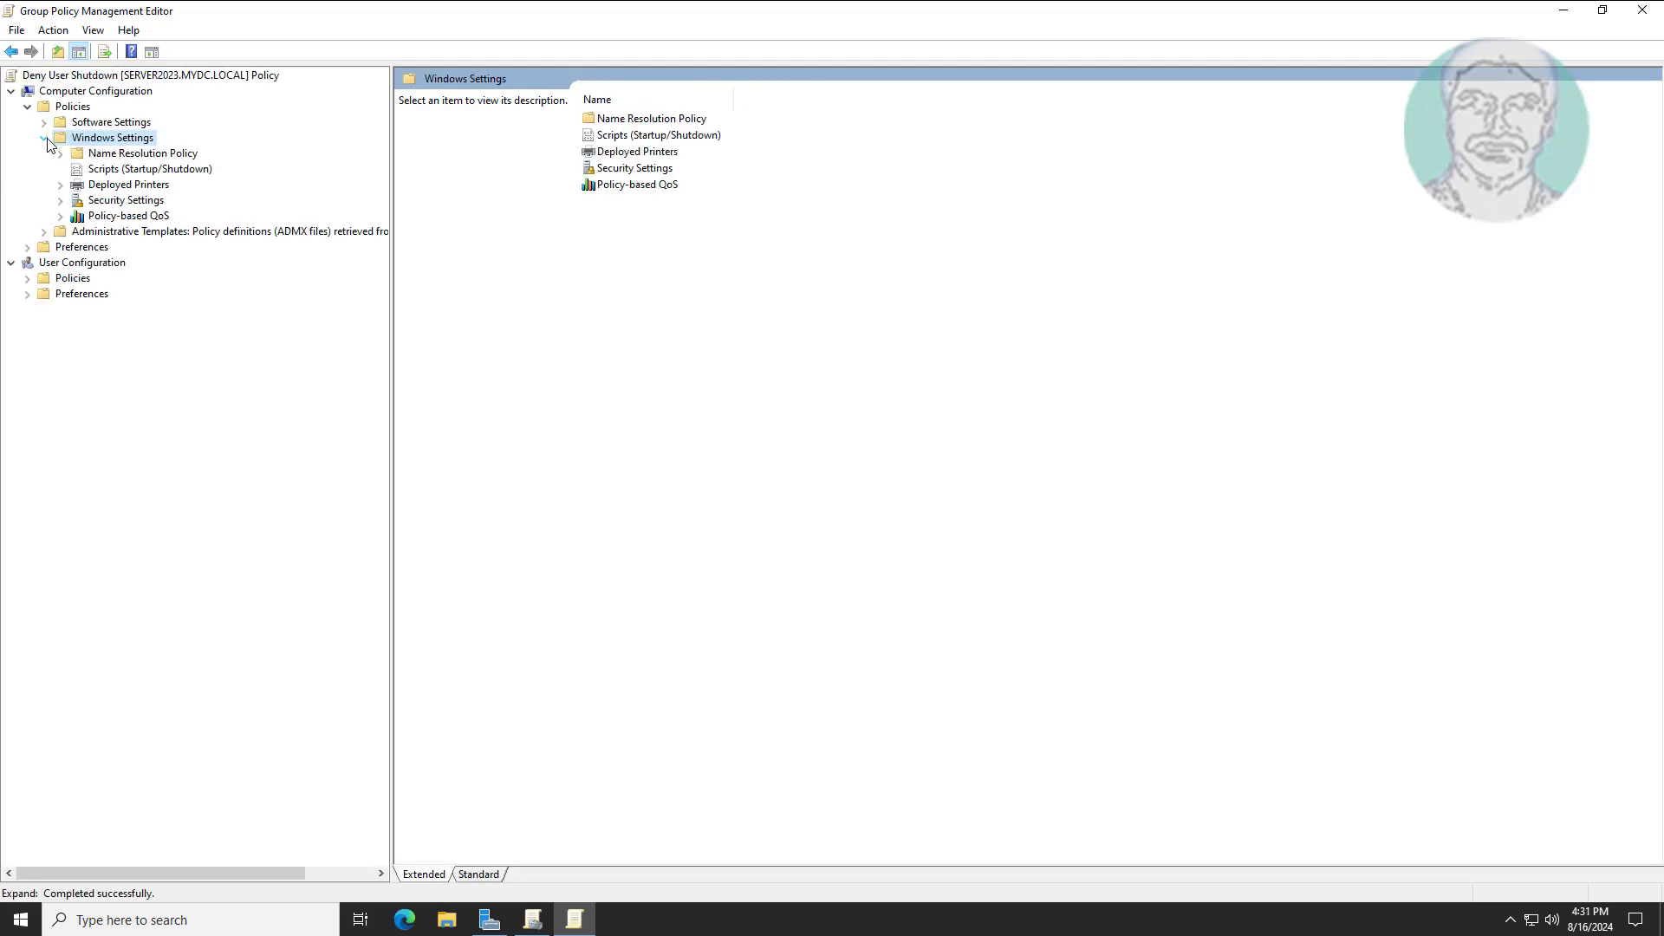
left_click(139, 201)
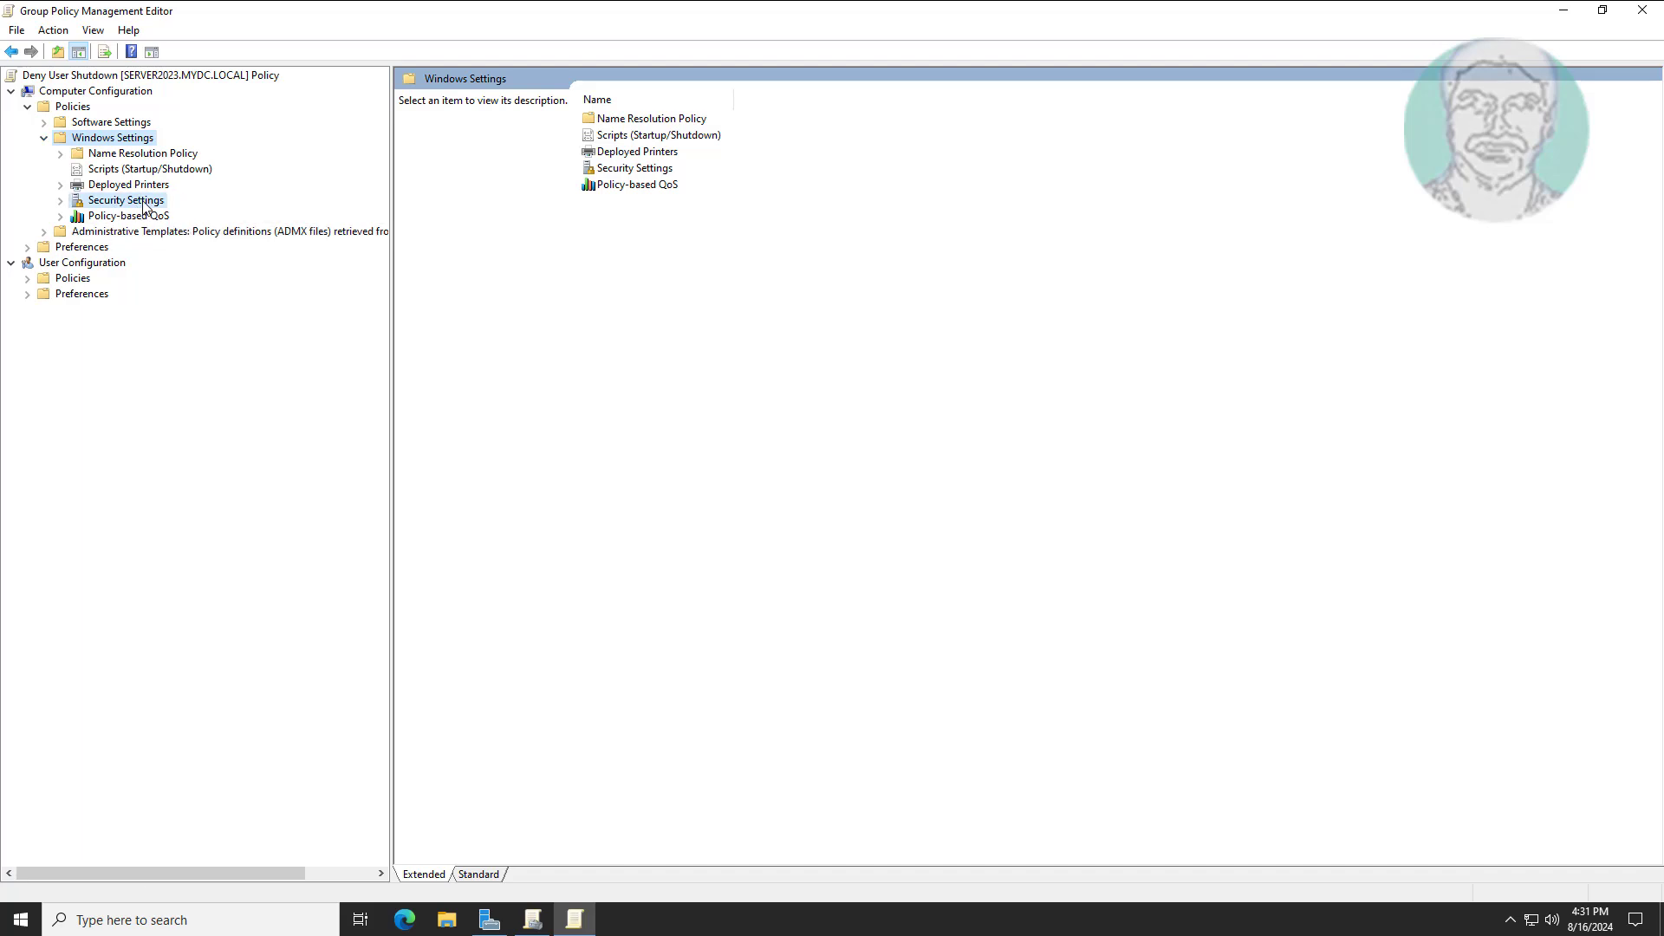
left_click(61, 202)
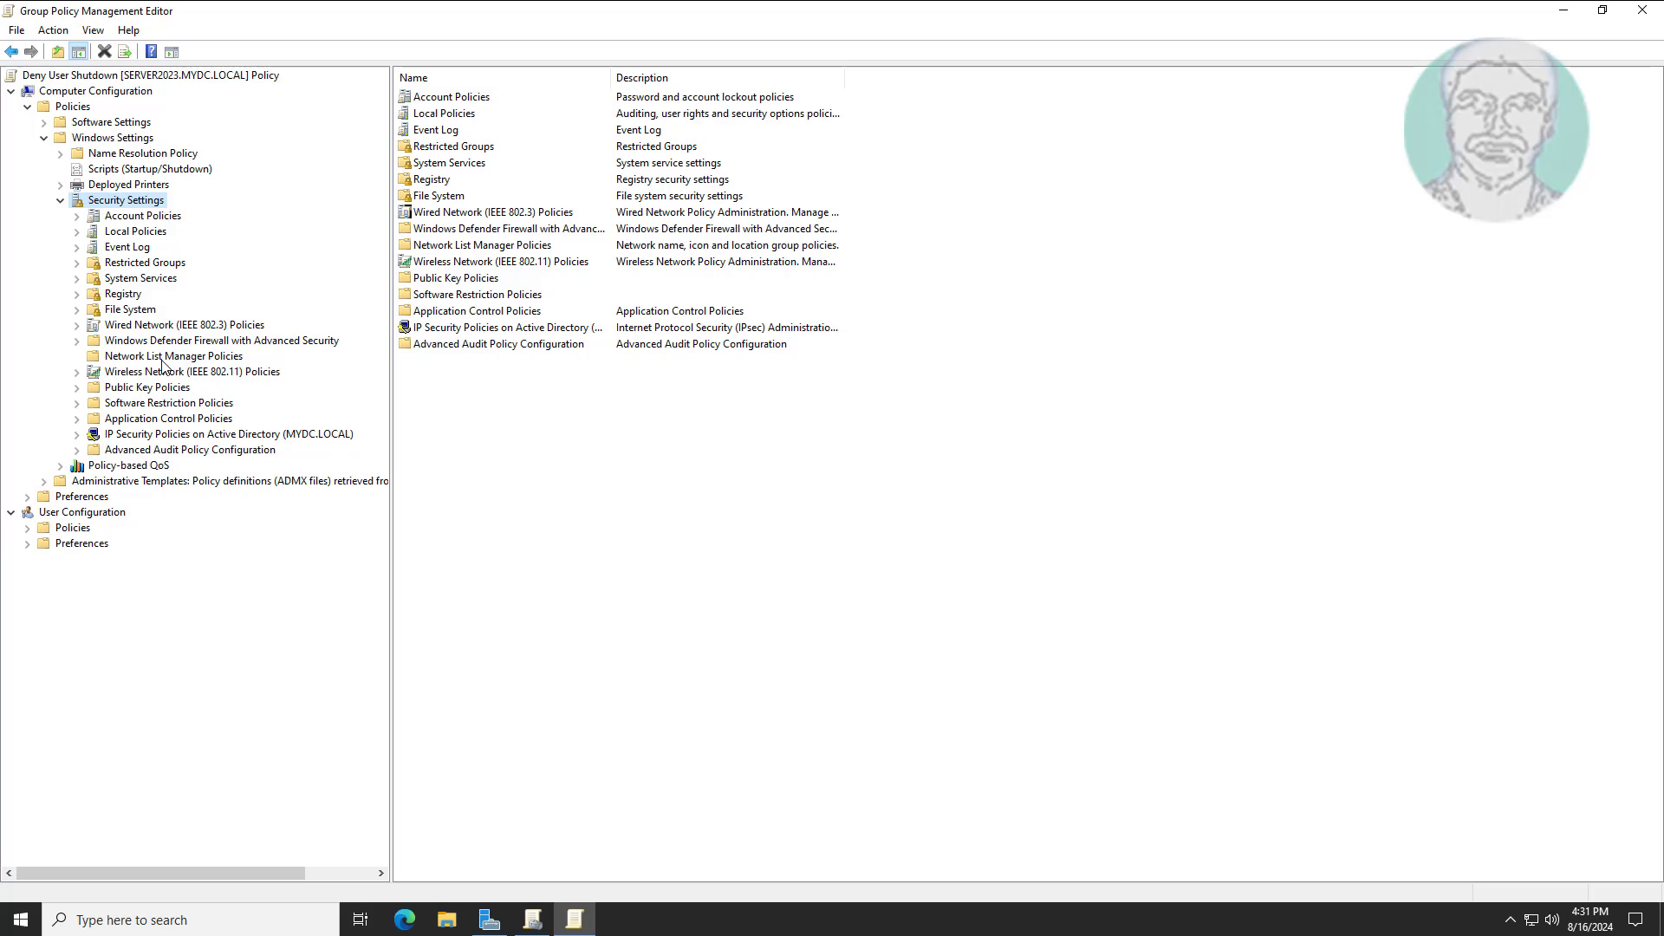
left_click(136, 232)
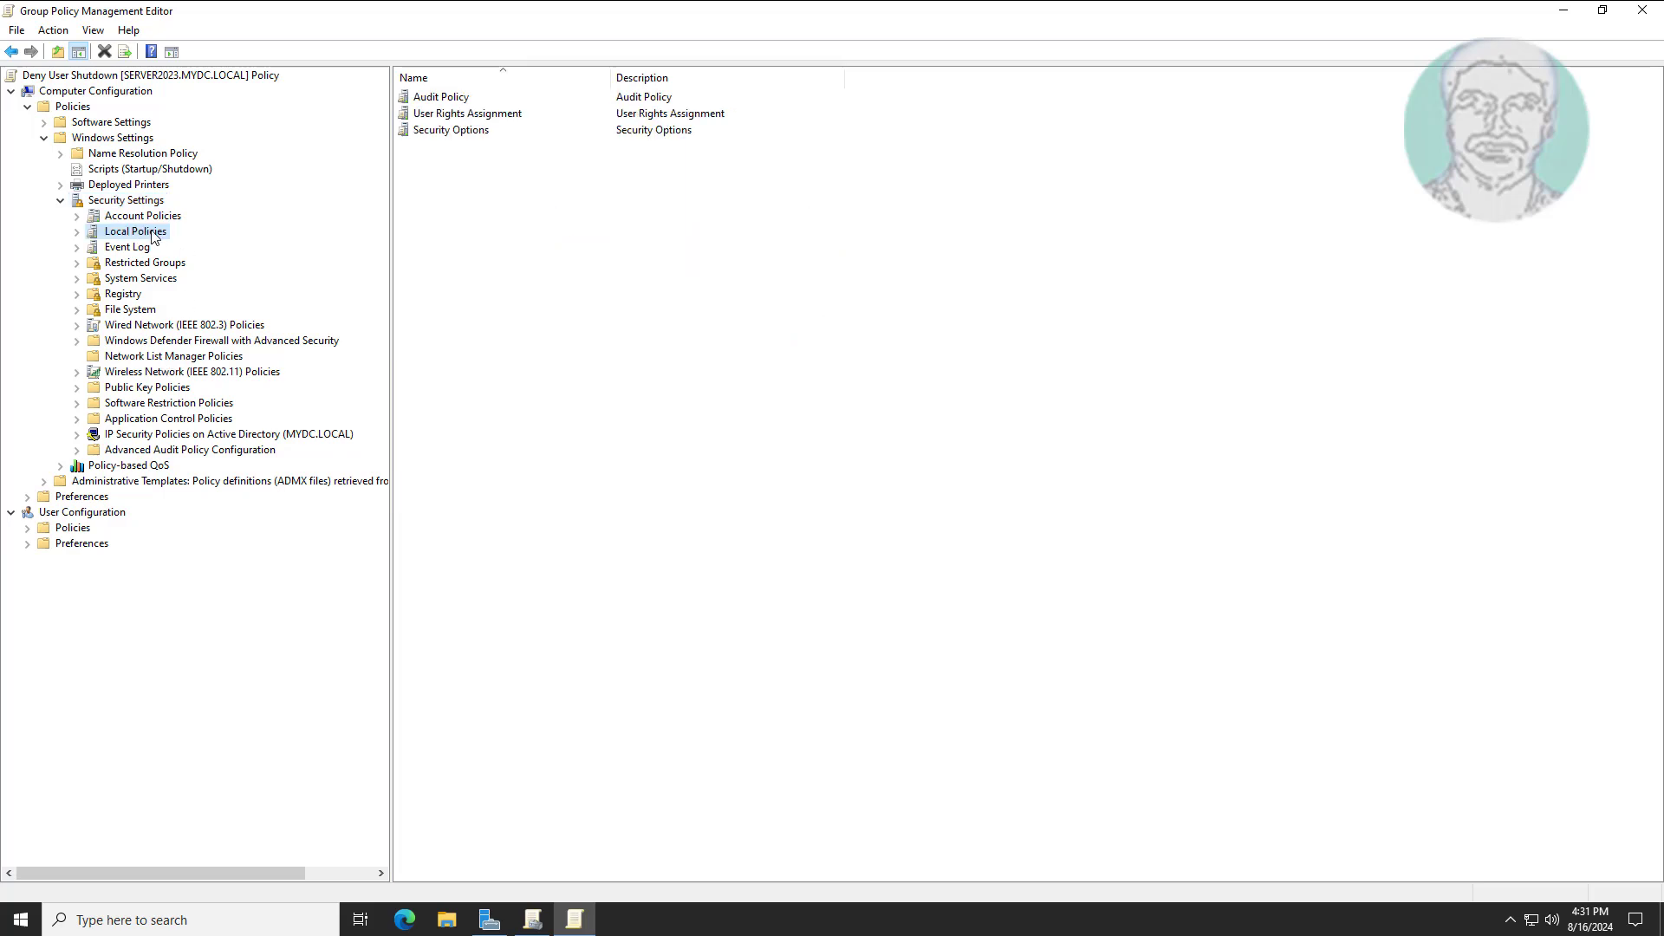
left_click(78, 232)
left_click(208, 267)
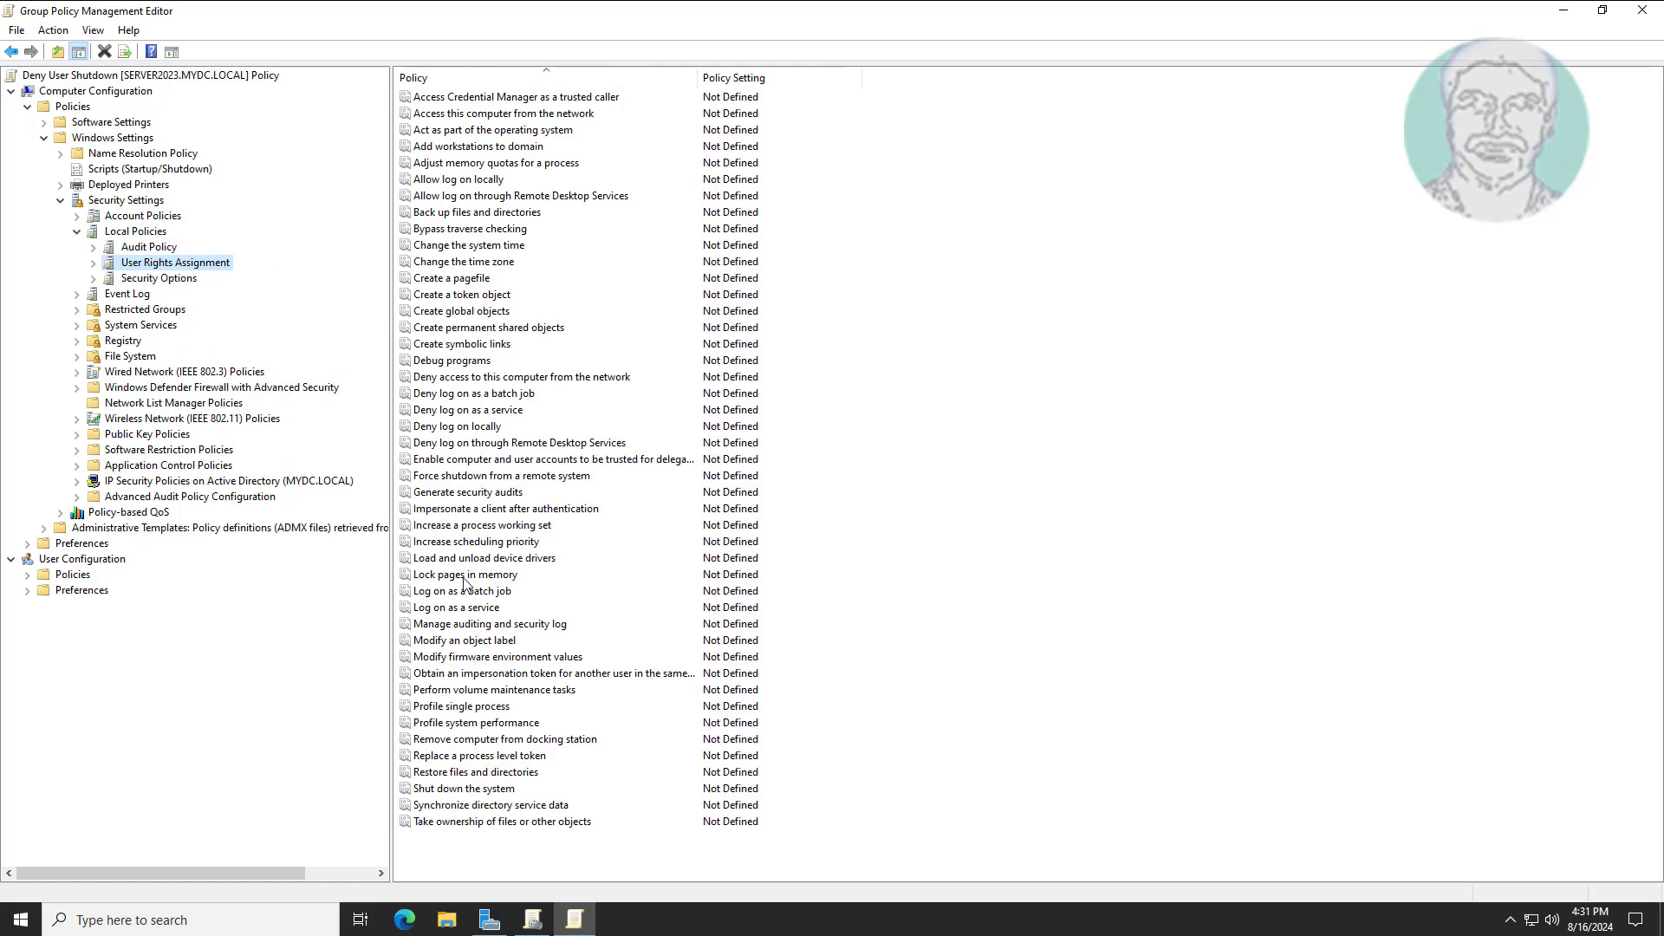
Open the properties of the "Shut down the system" policy and enable defining its policy settings
left_click(501, 790)
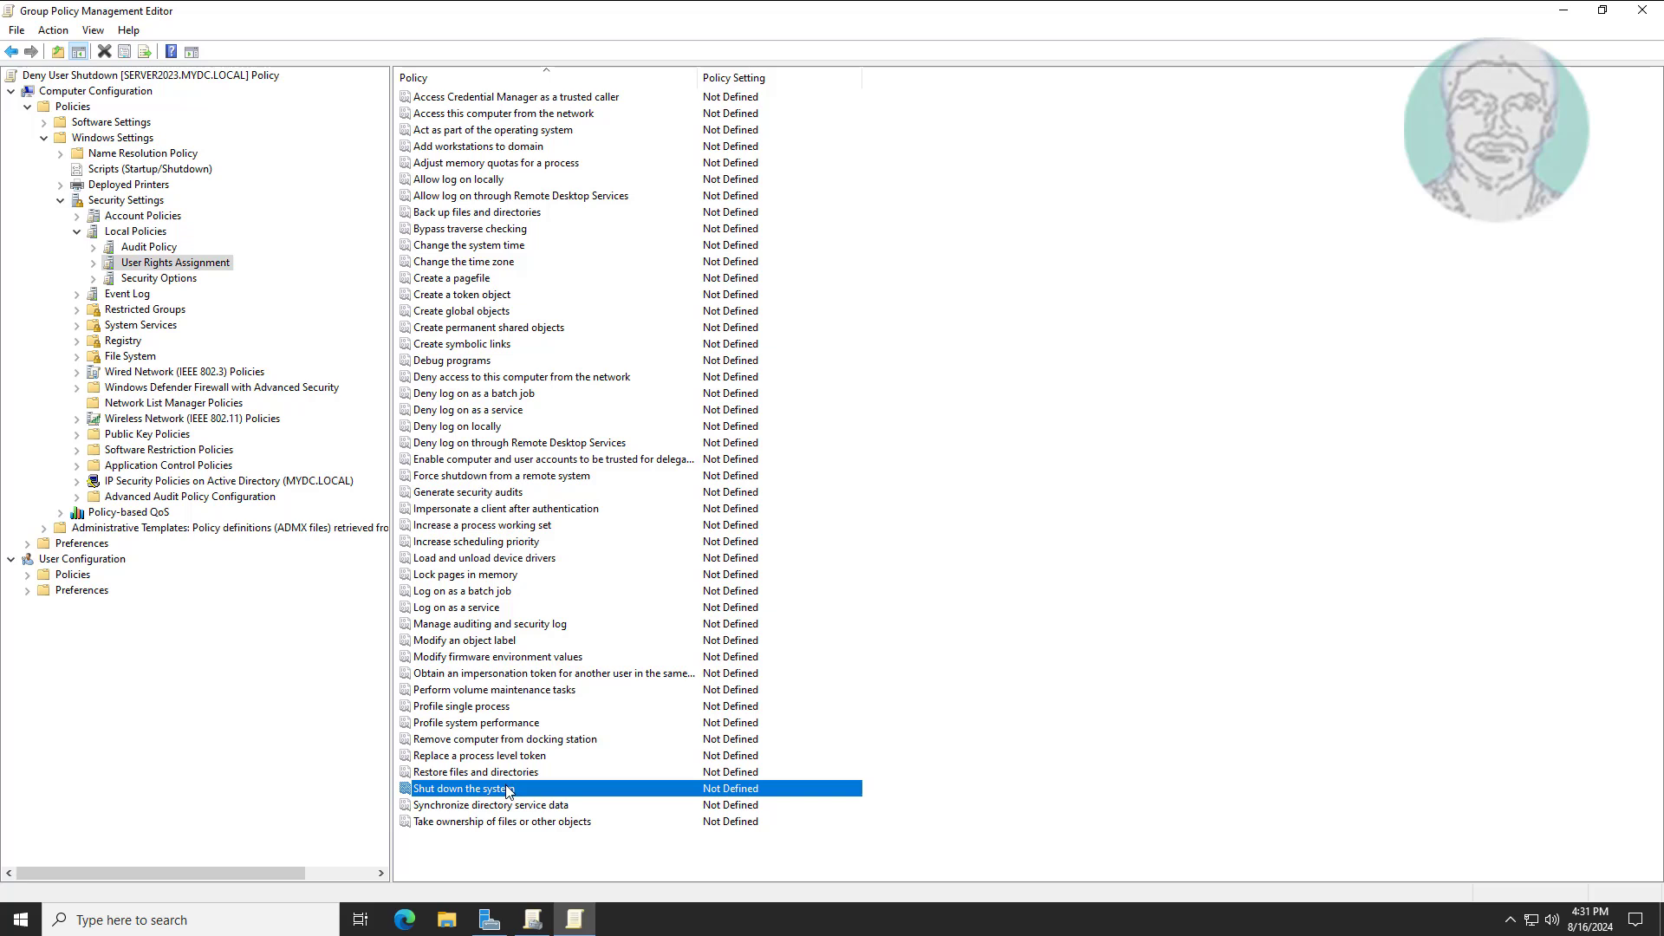
double_click(508, 789)
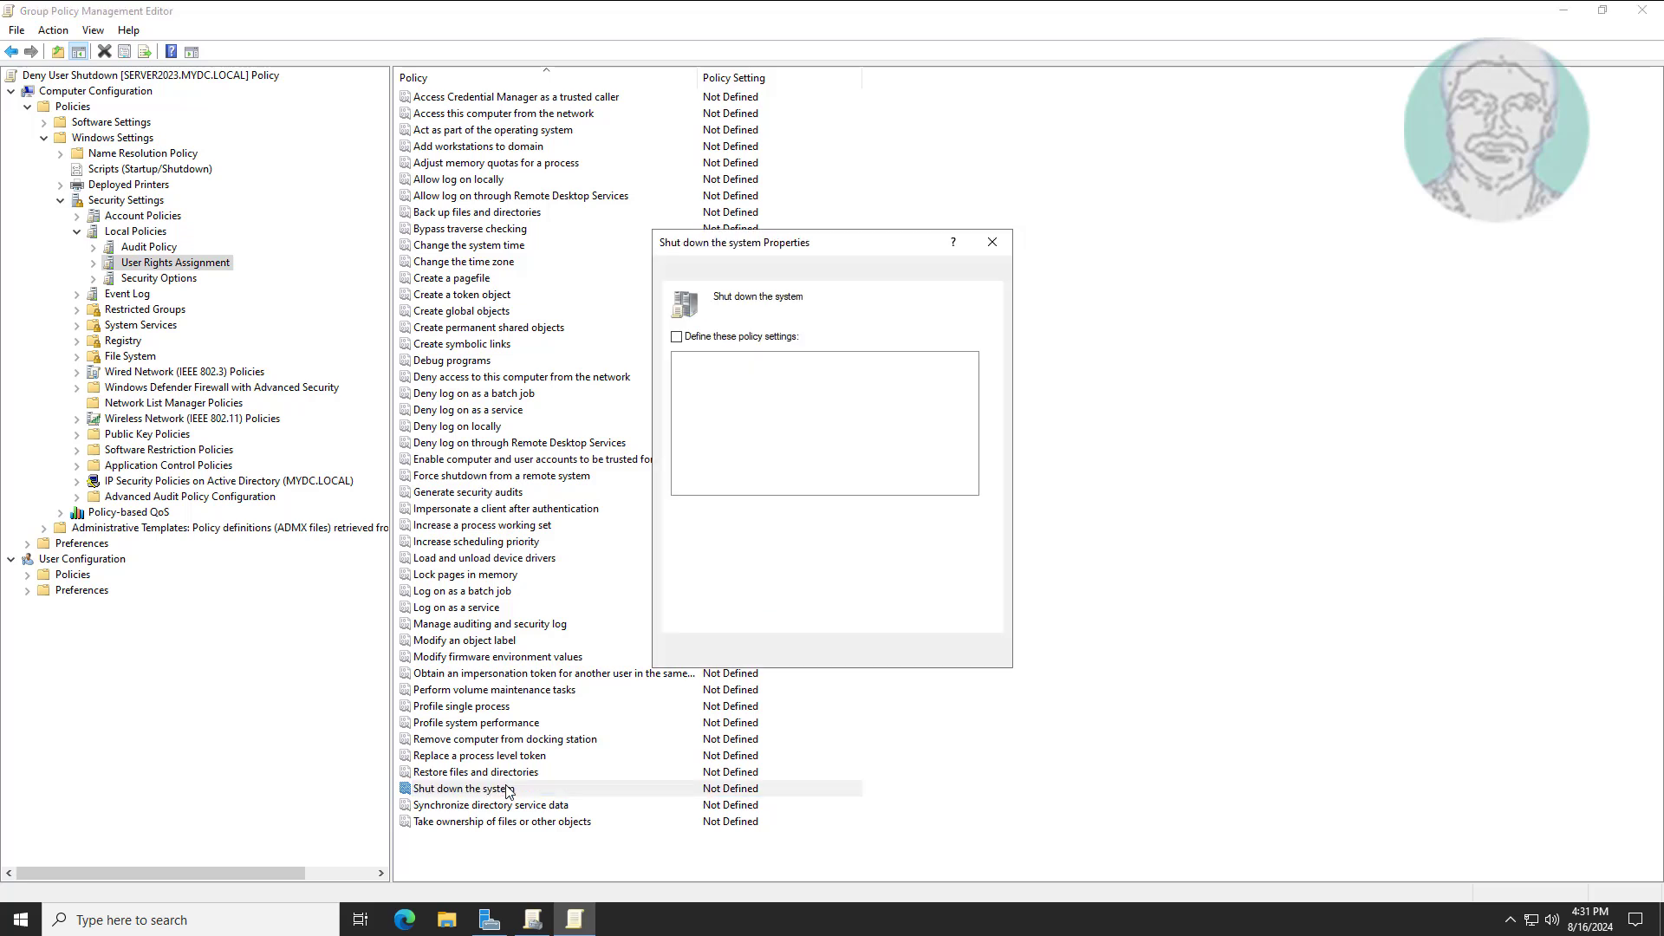
left_click(676, 338)
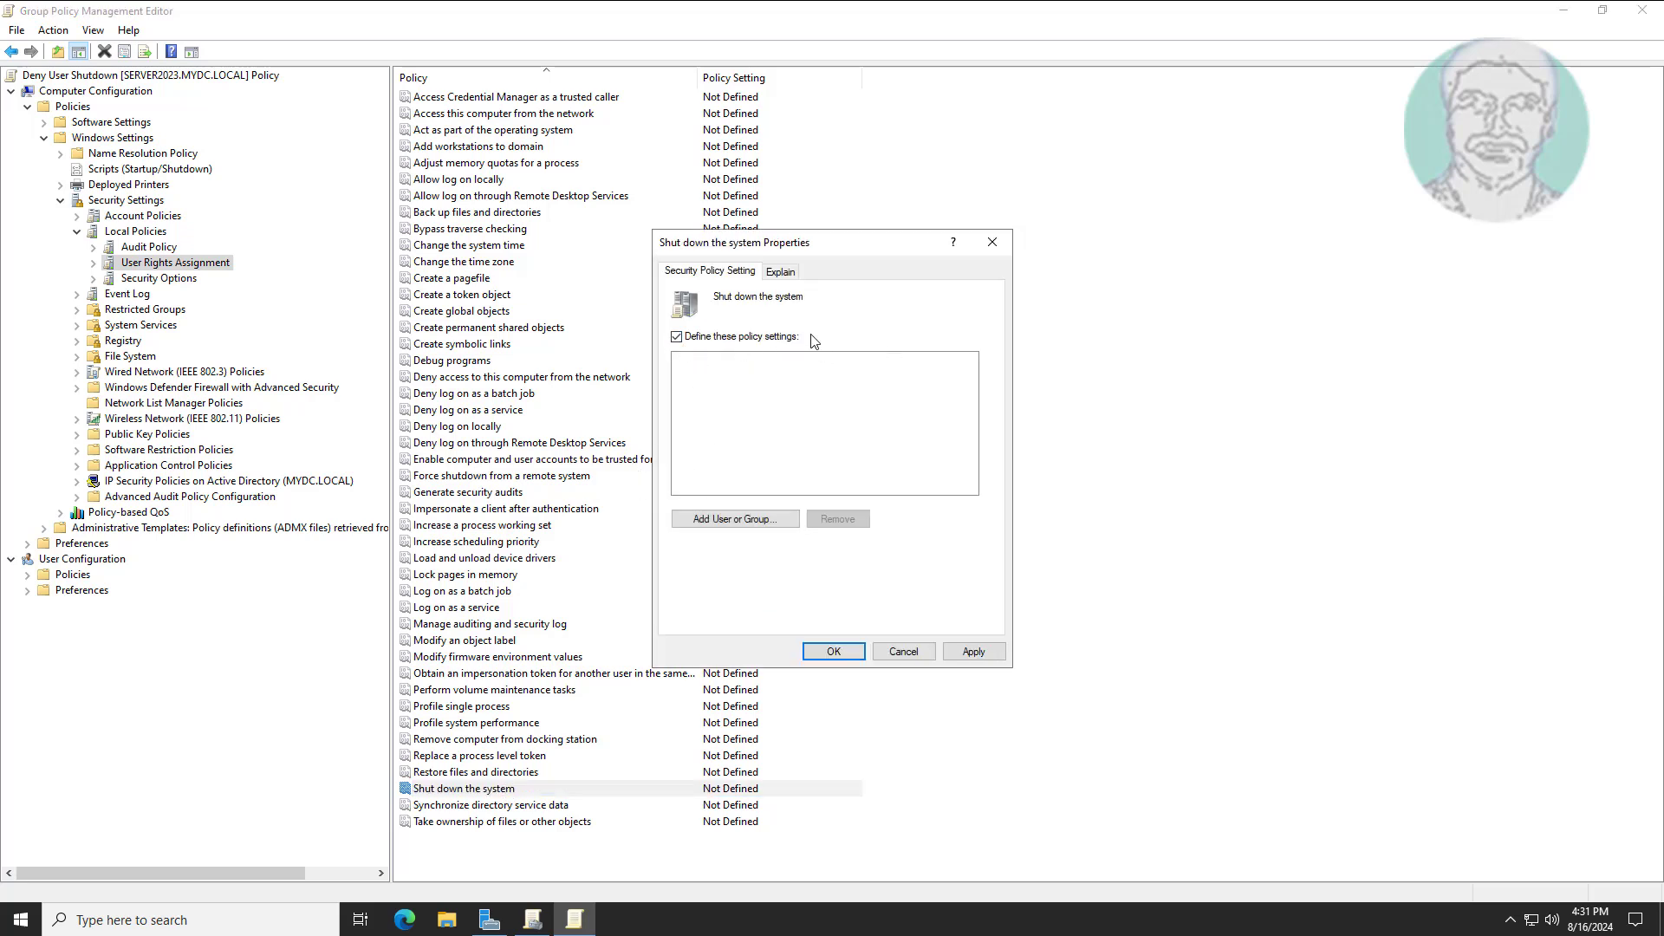
Find the built-in Administrator account in the mydc.local directory and add it to the shutdown policy's list of allowed users
left_click(754, 526)
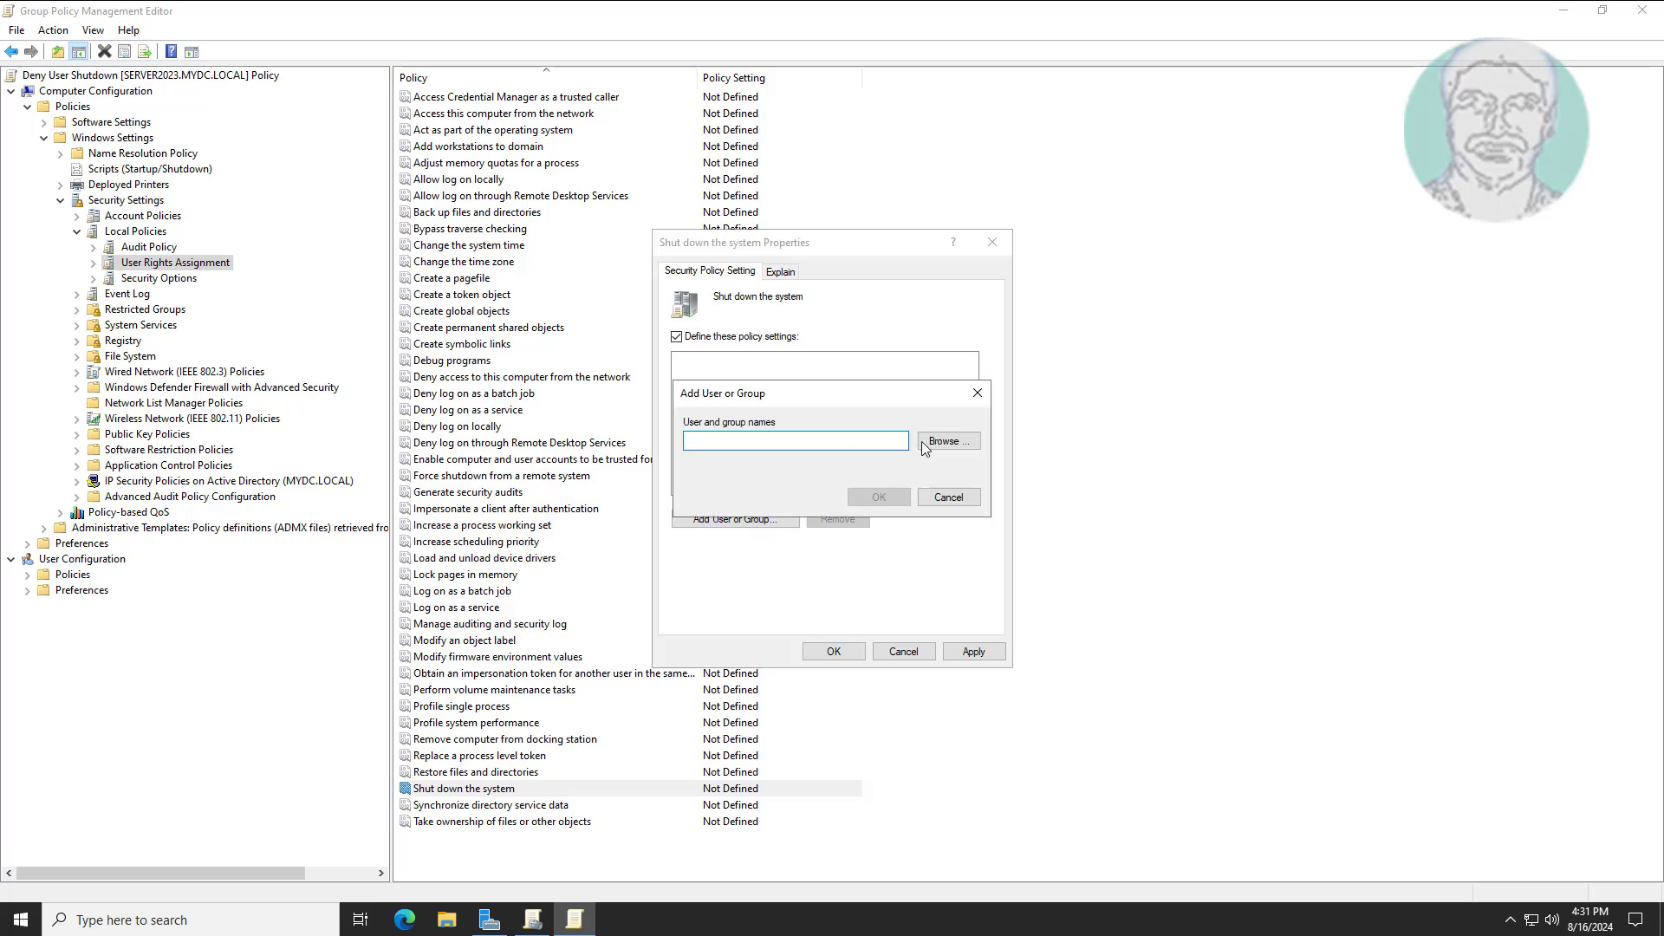
left_click(944, 441)
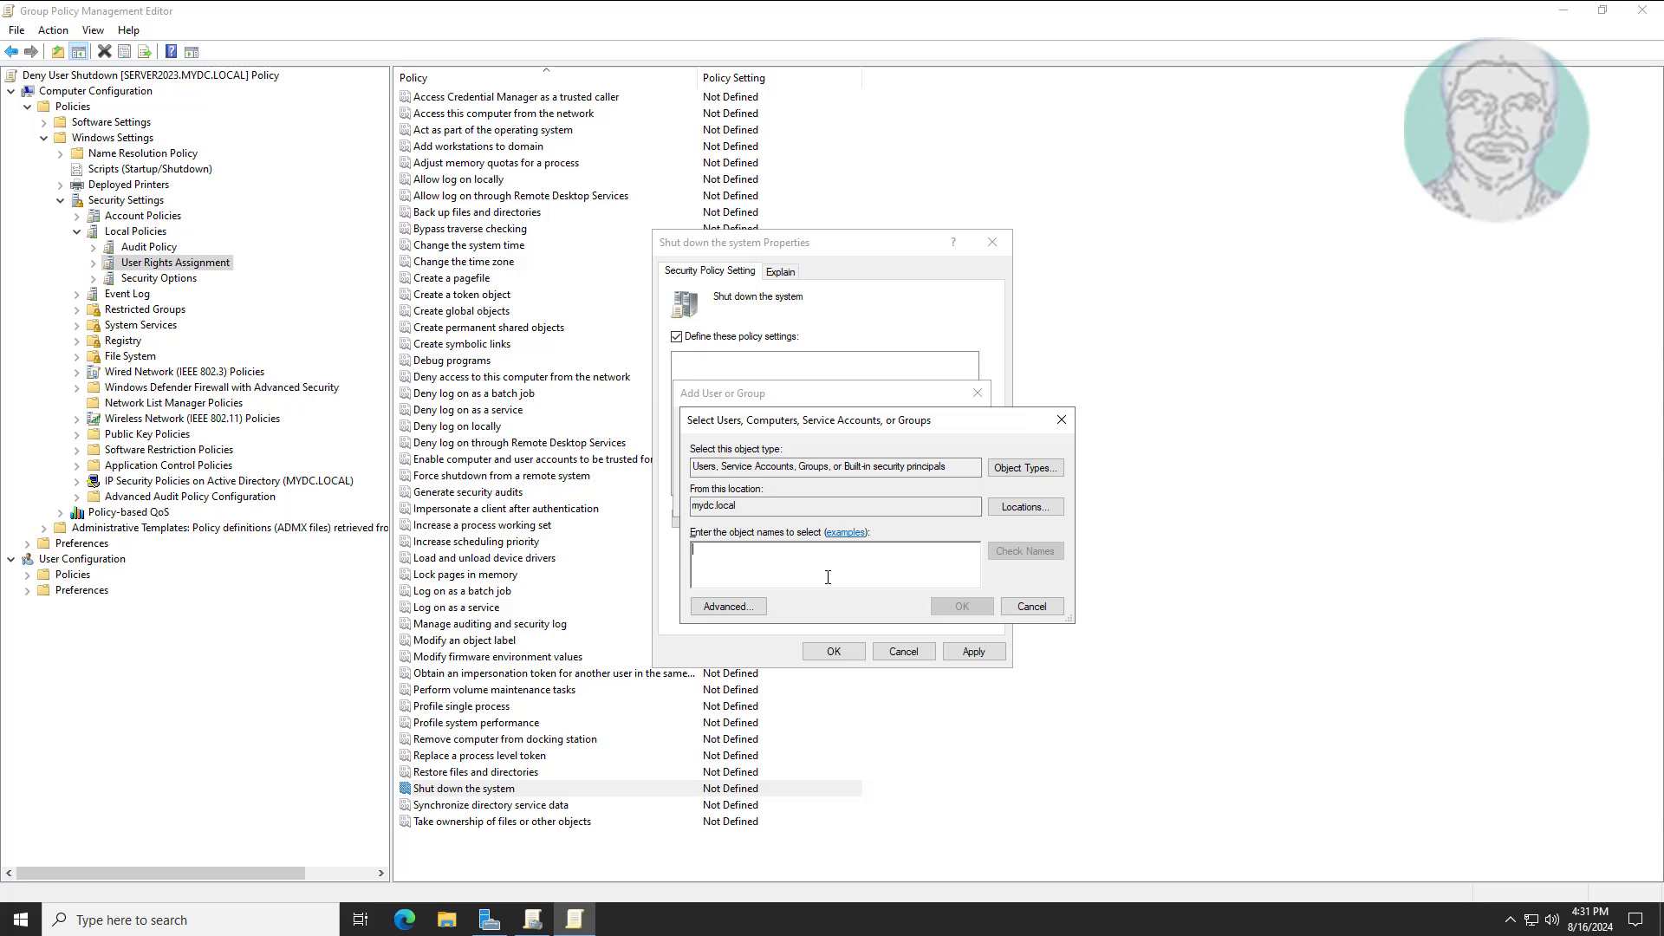
left_click(726, 606)
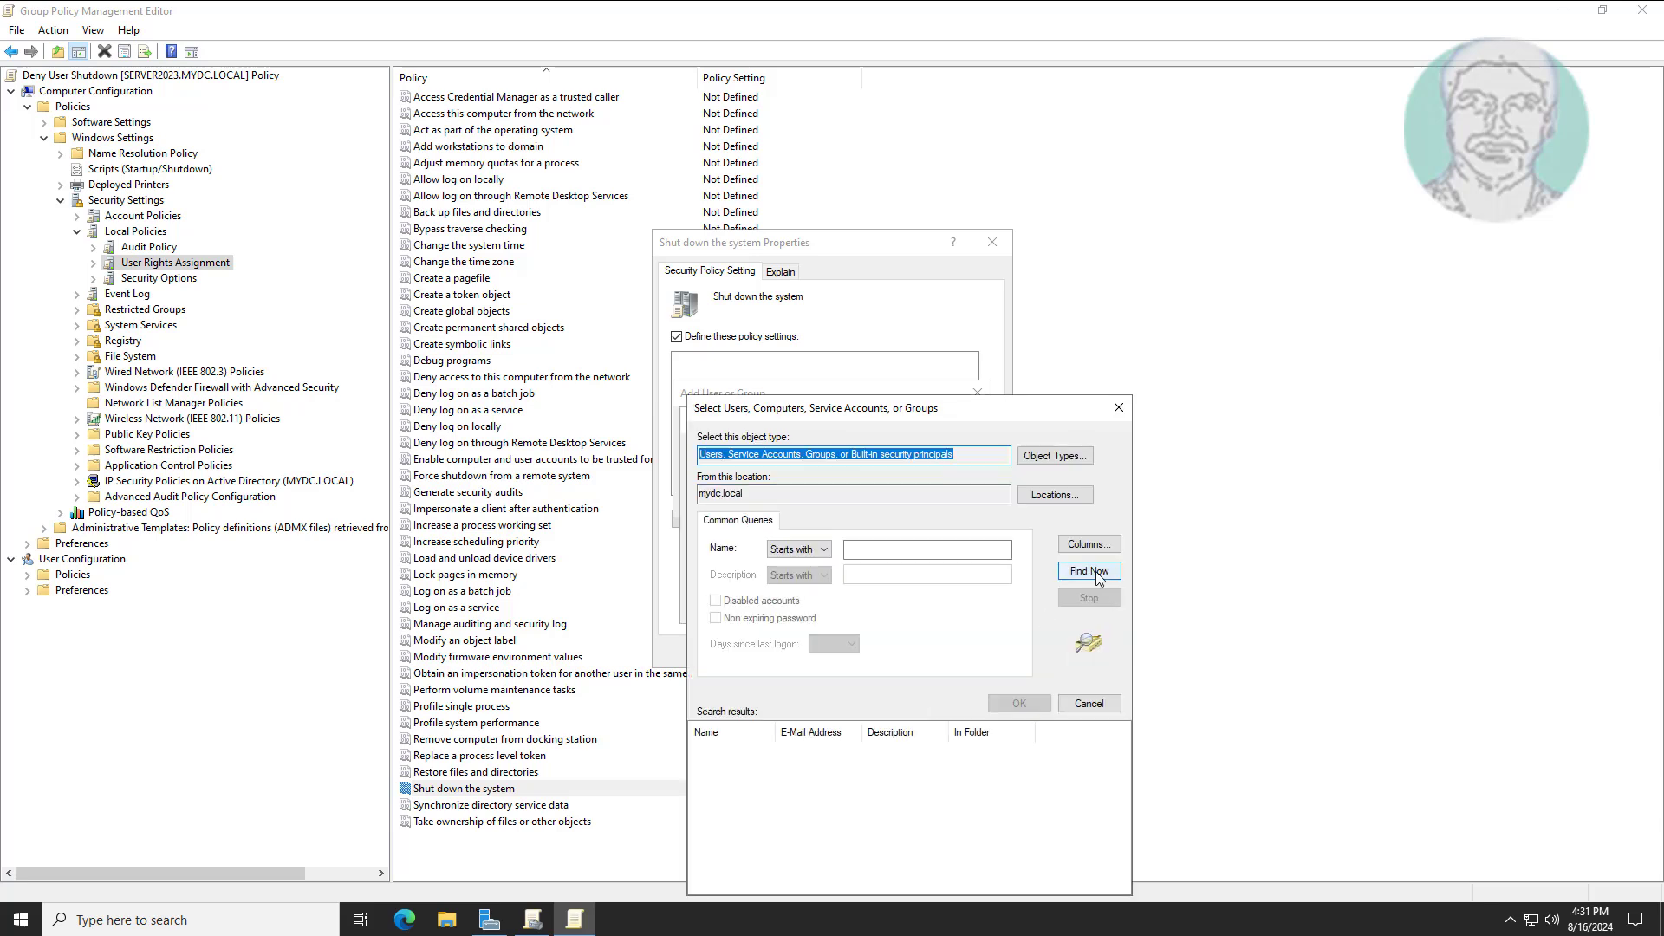
left_click(1094, 571)
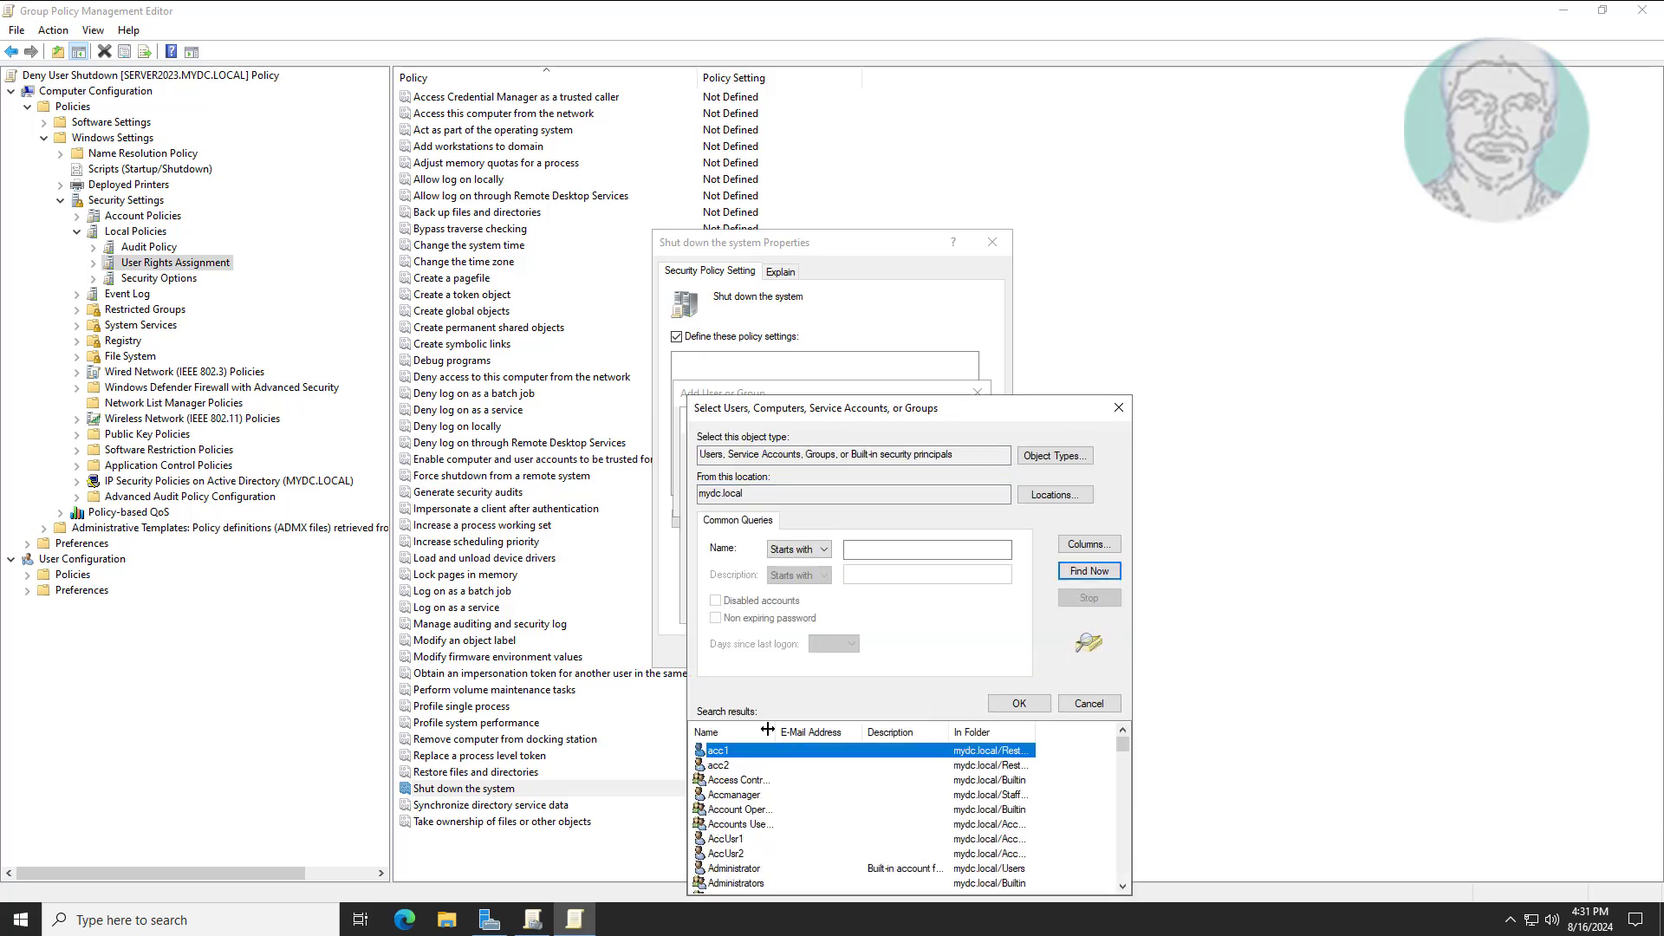
left_click_drag(768, 731, 726, 728)
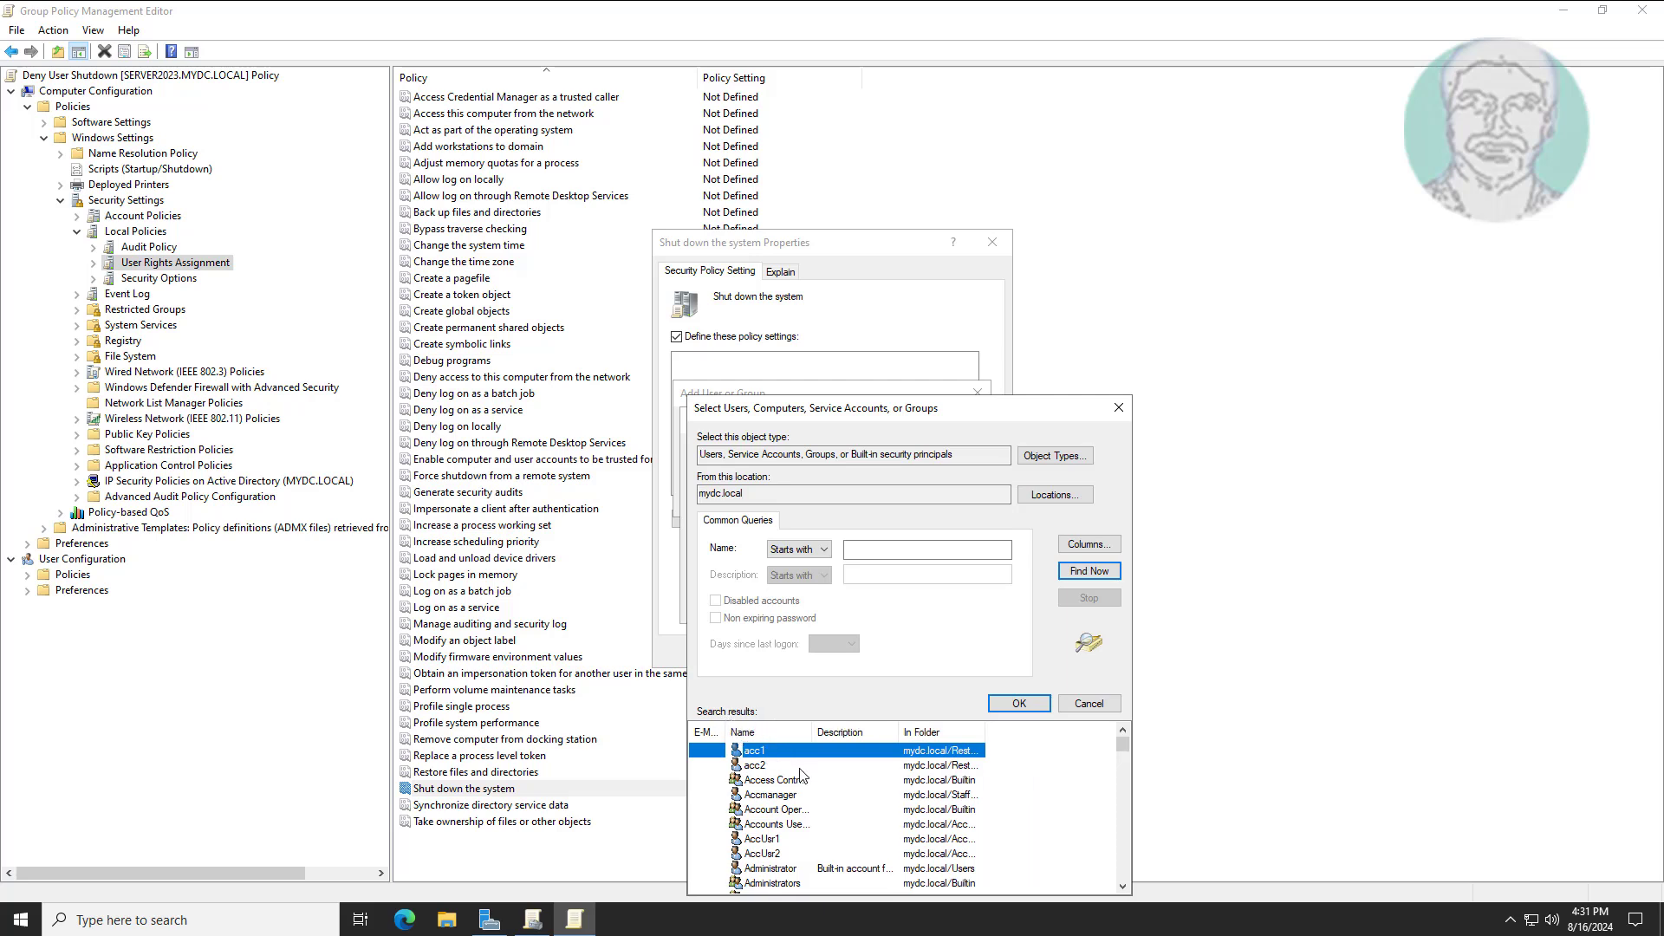
scroll(806, 795, "down", 2)
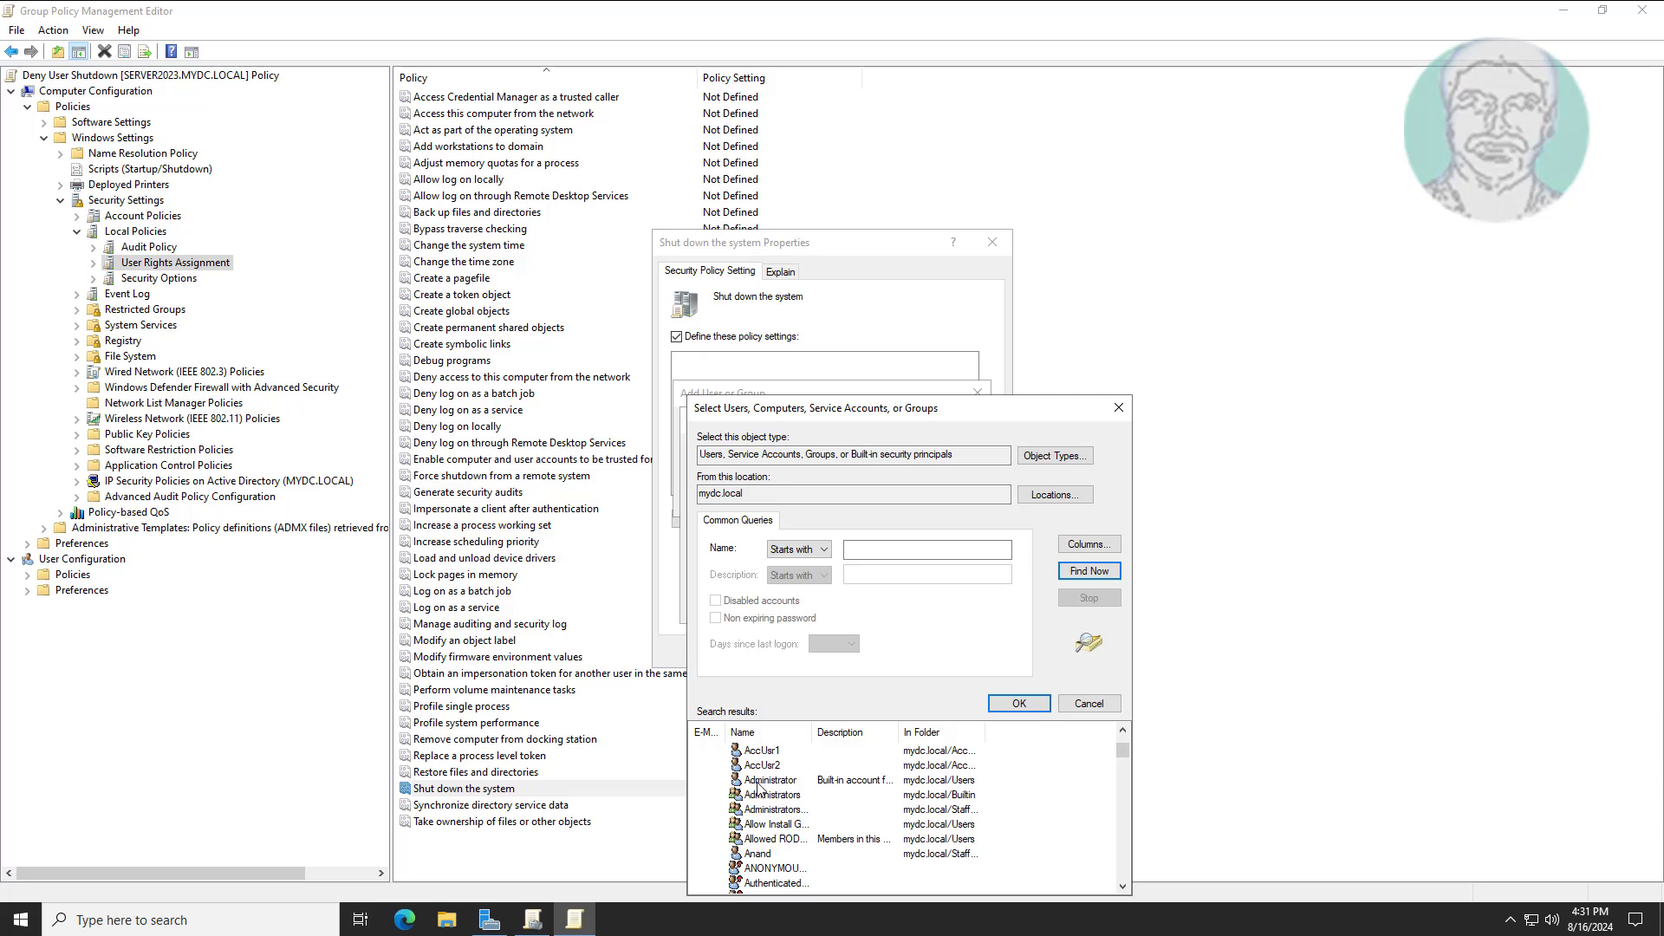
left_click(787, 782)
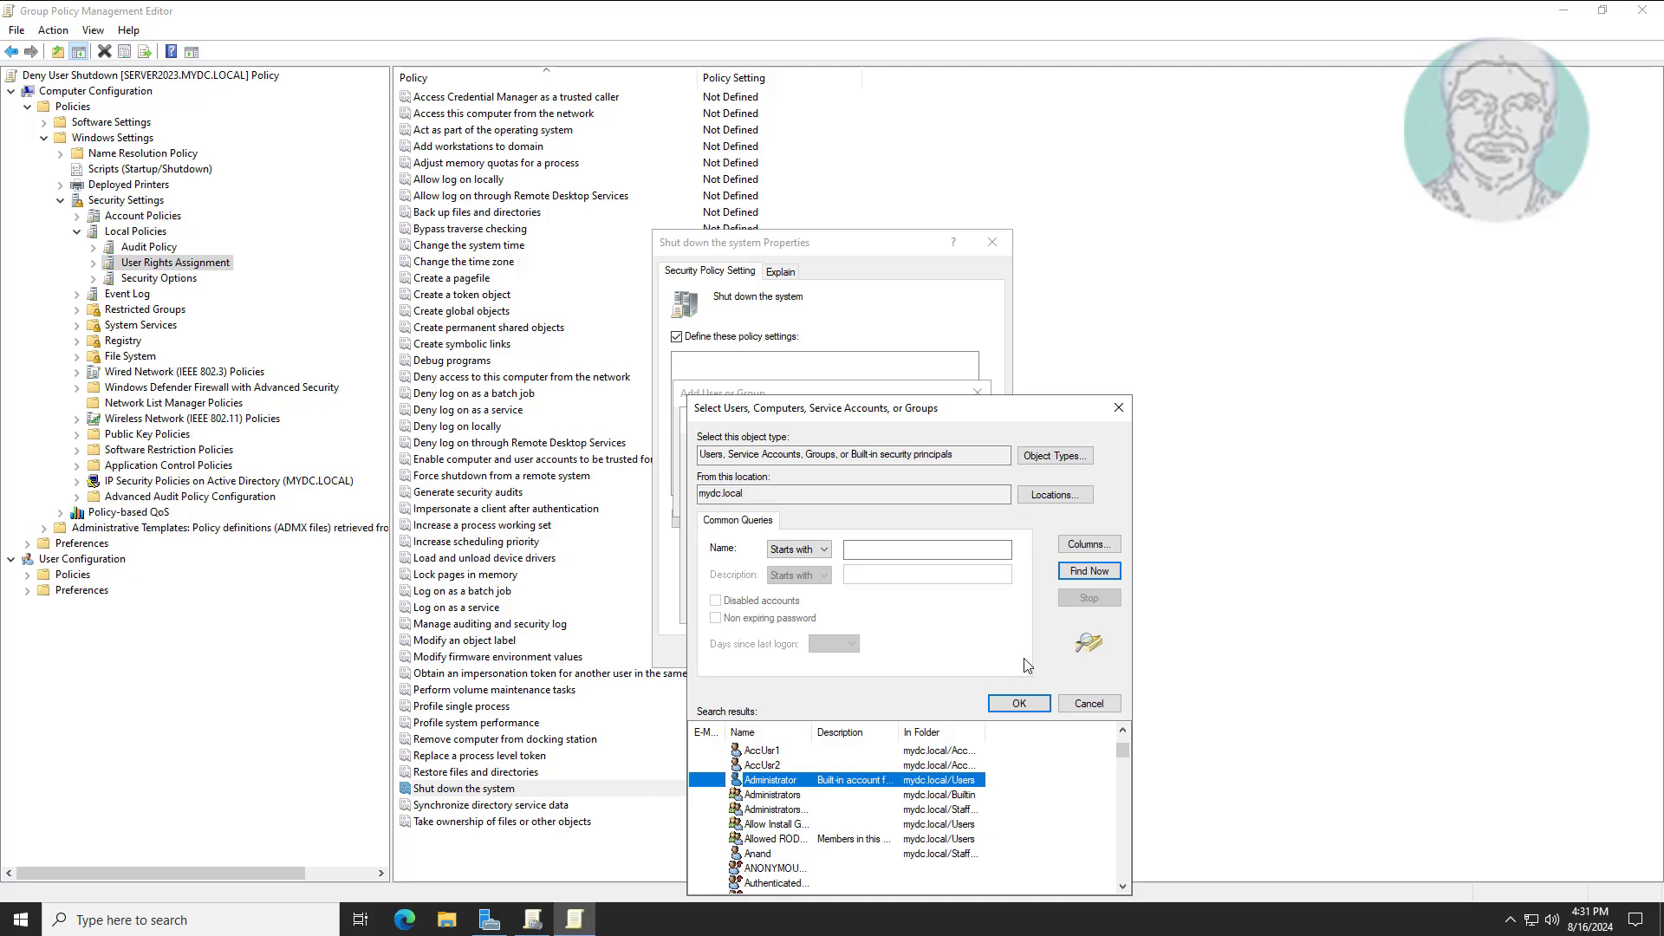
left_click(1022, 704)
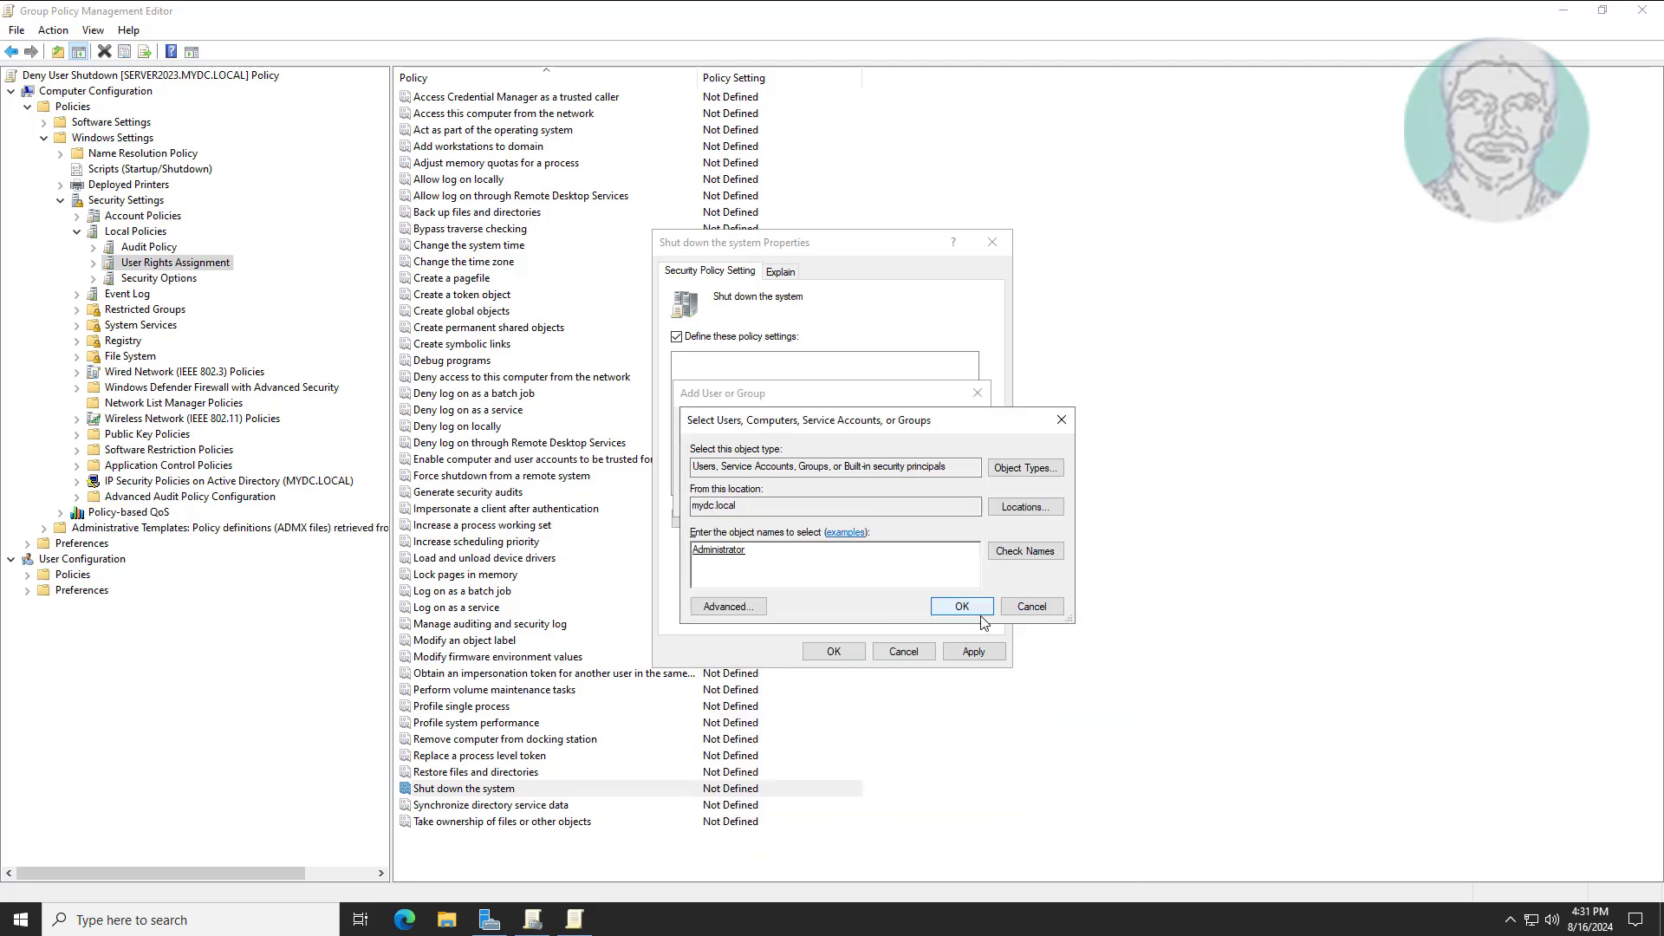
left_click(969, 608)
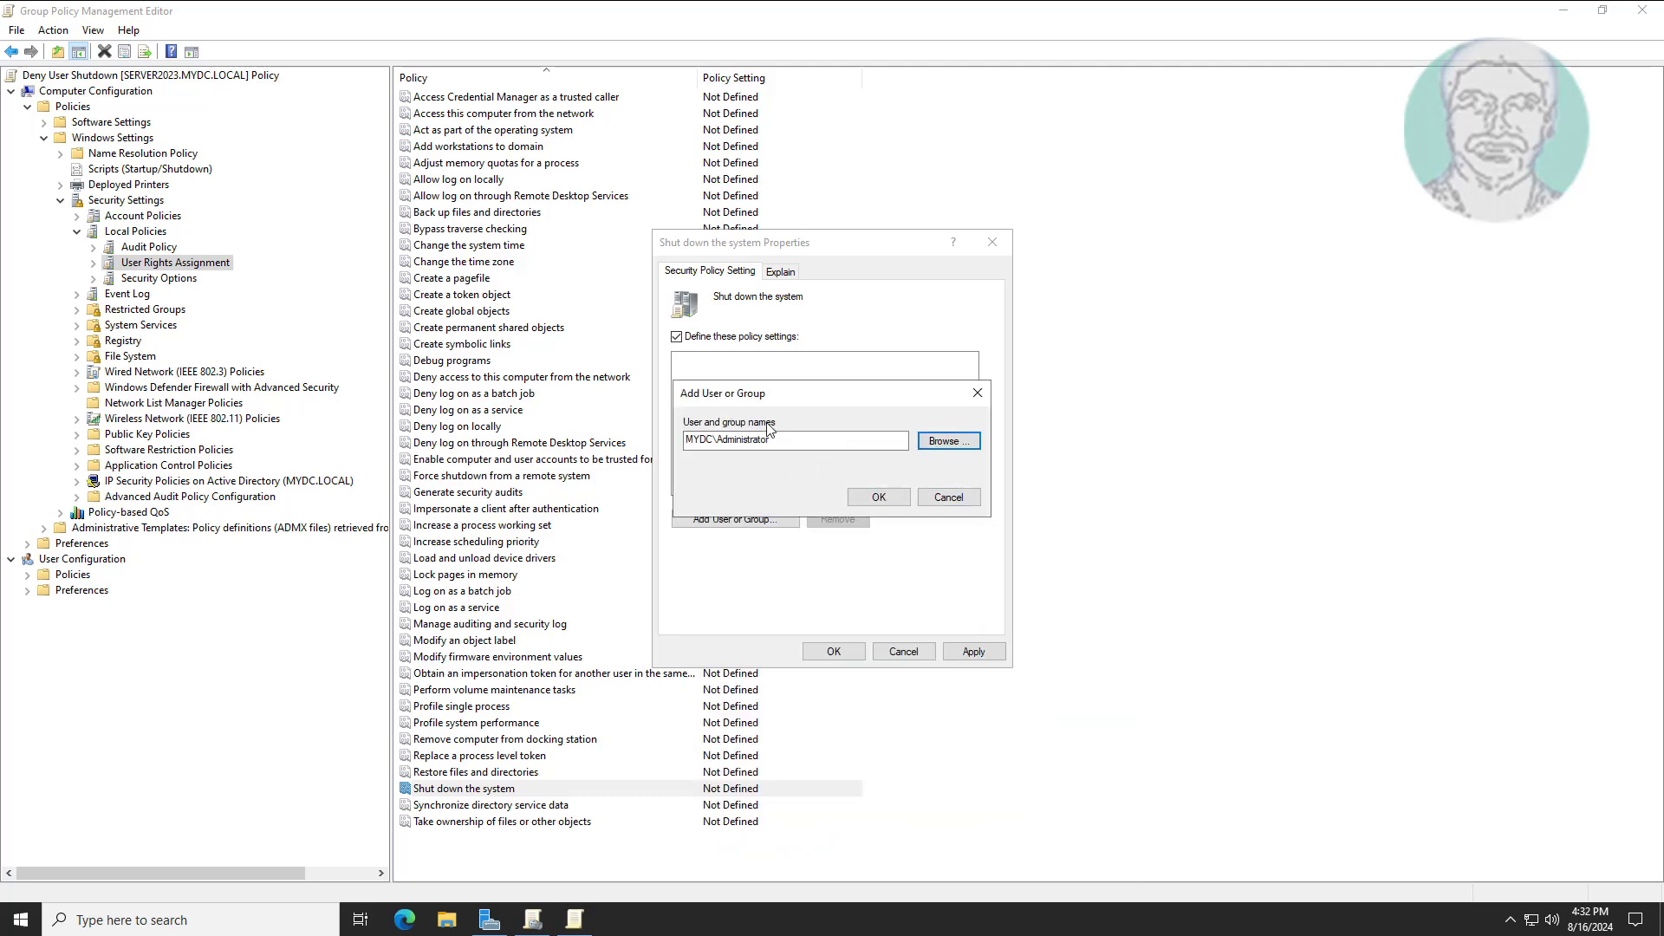
left_click(878, 497)
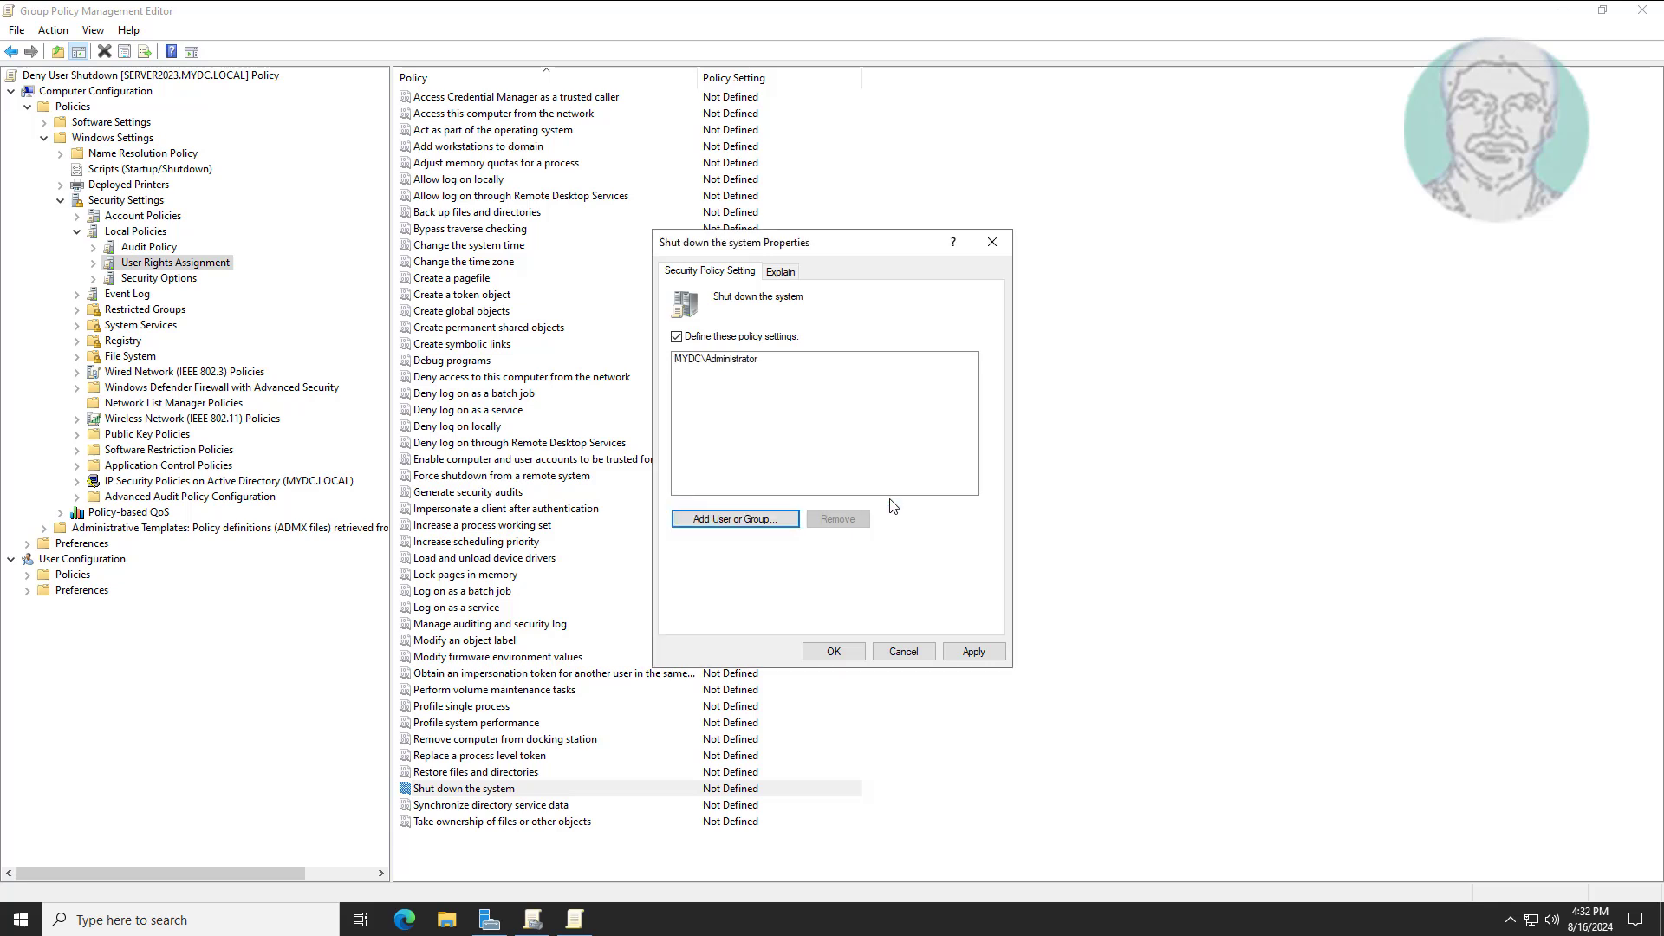
Apply the shutdown policy settings and close the Group Policy Management Editor
left_click(973, 654)
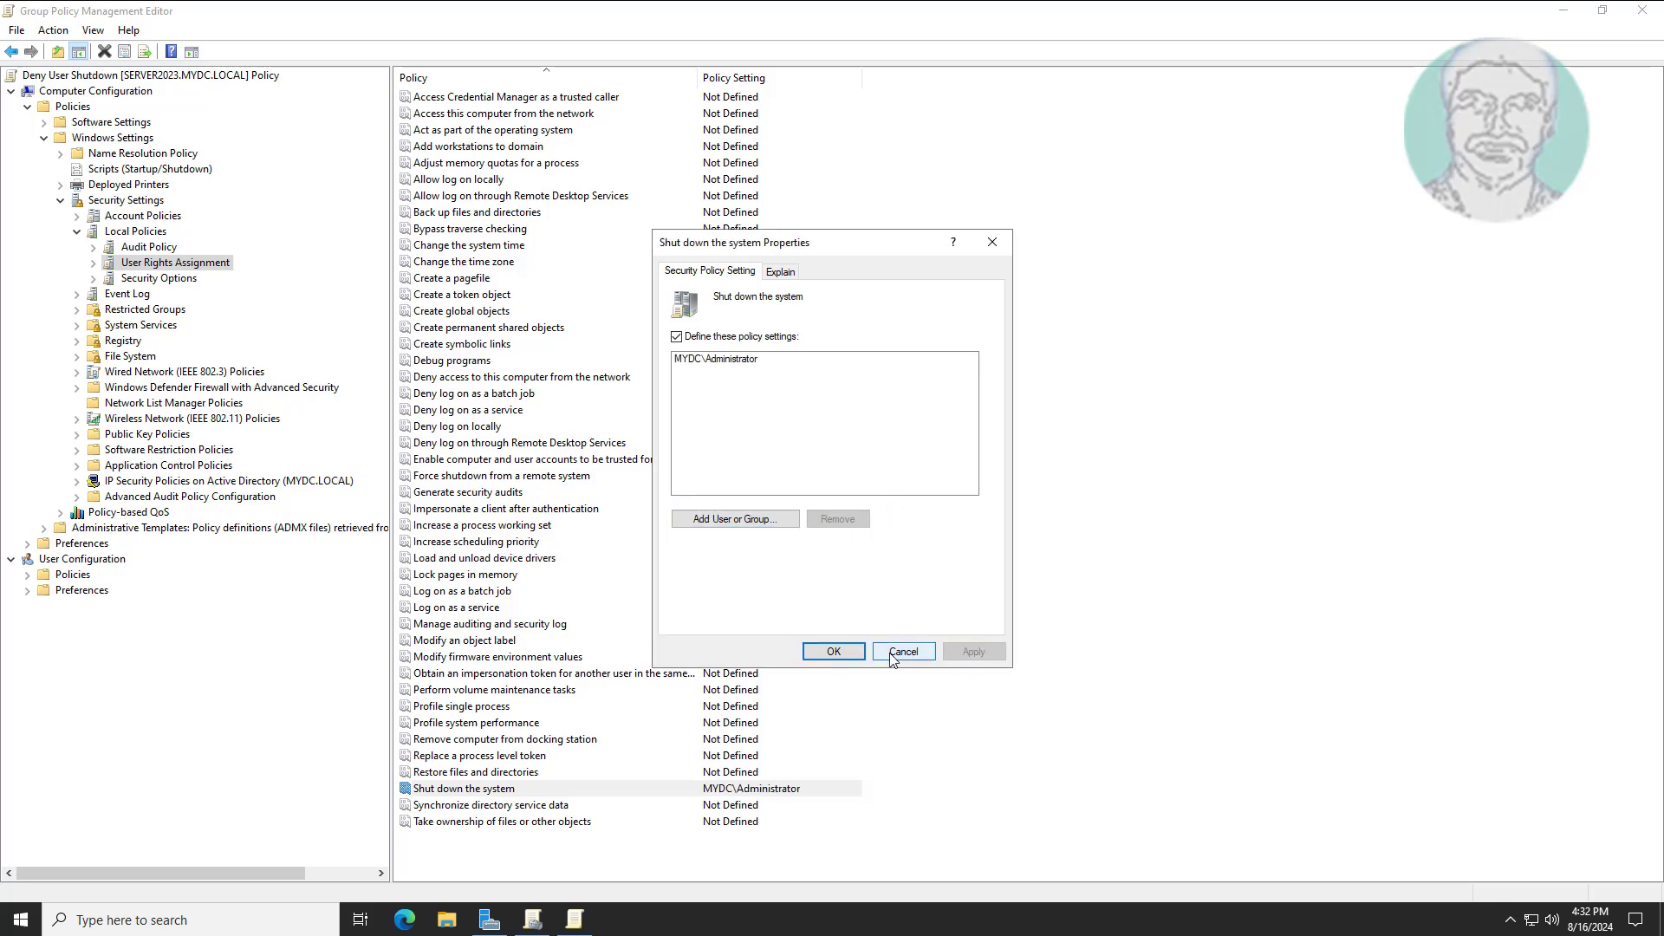
left_click(831, 654)
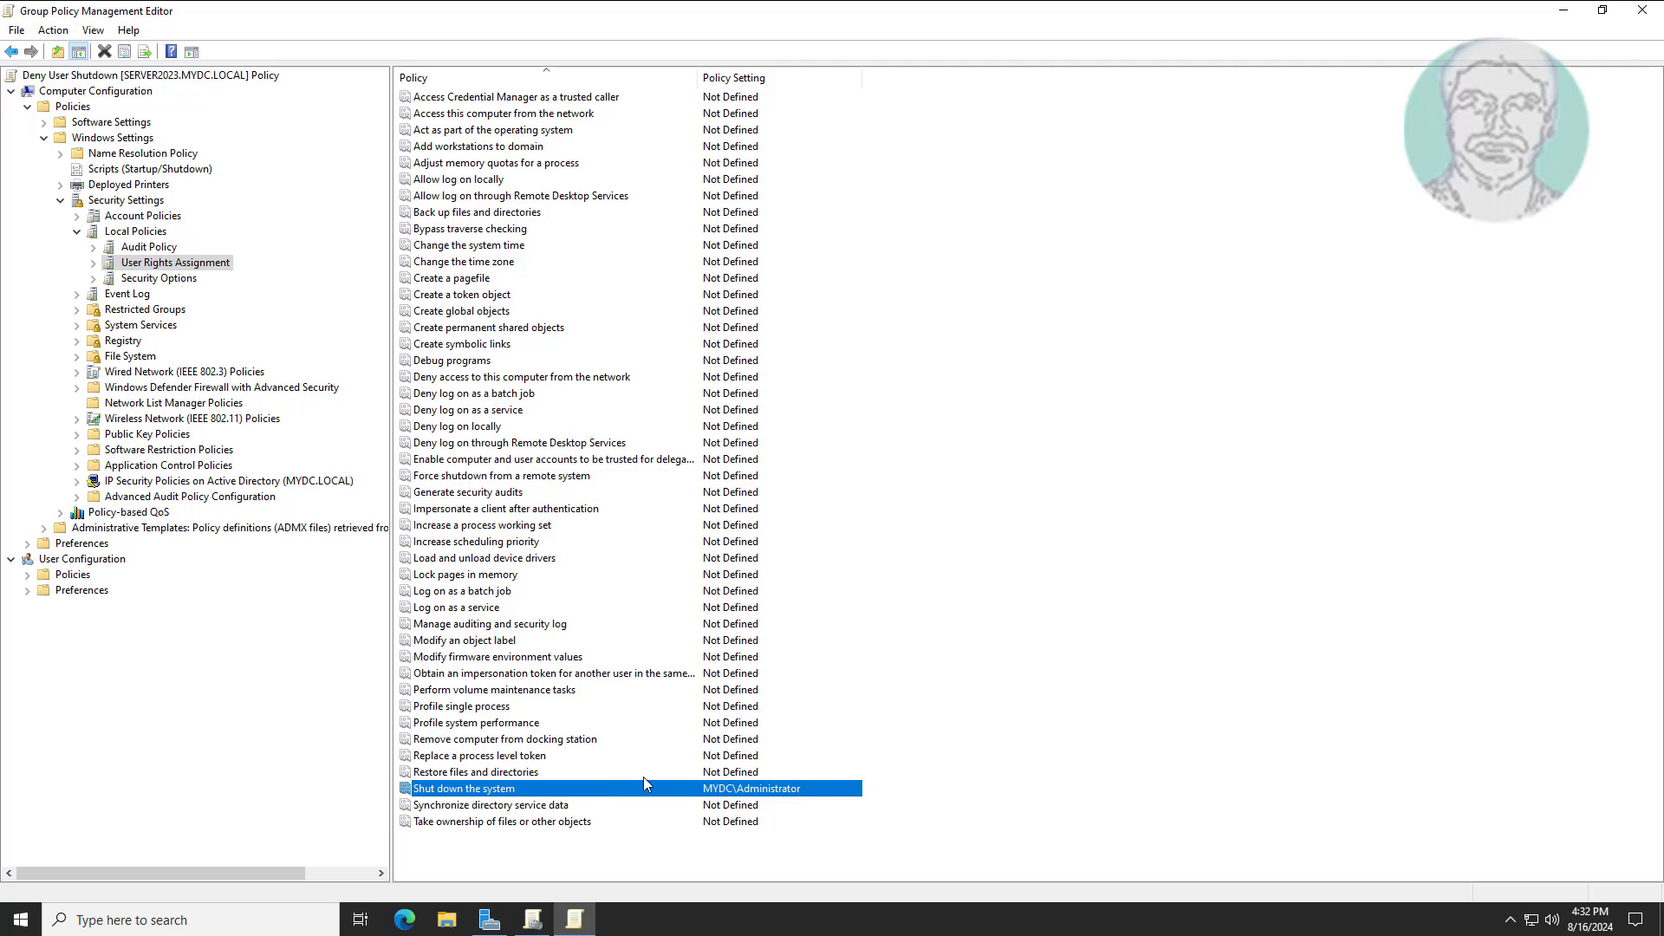
left_click(1642, 11)
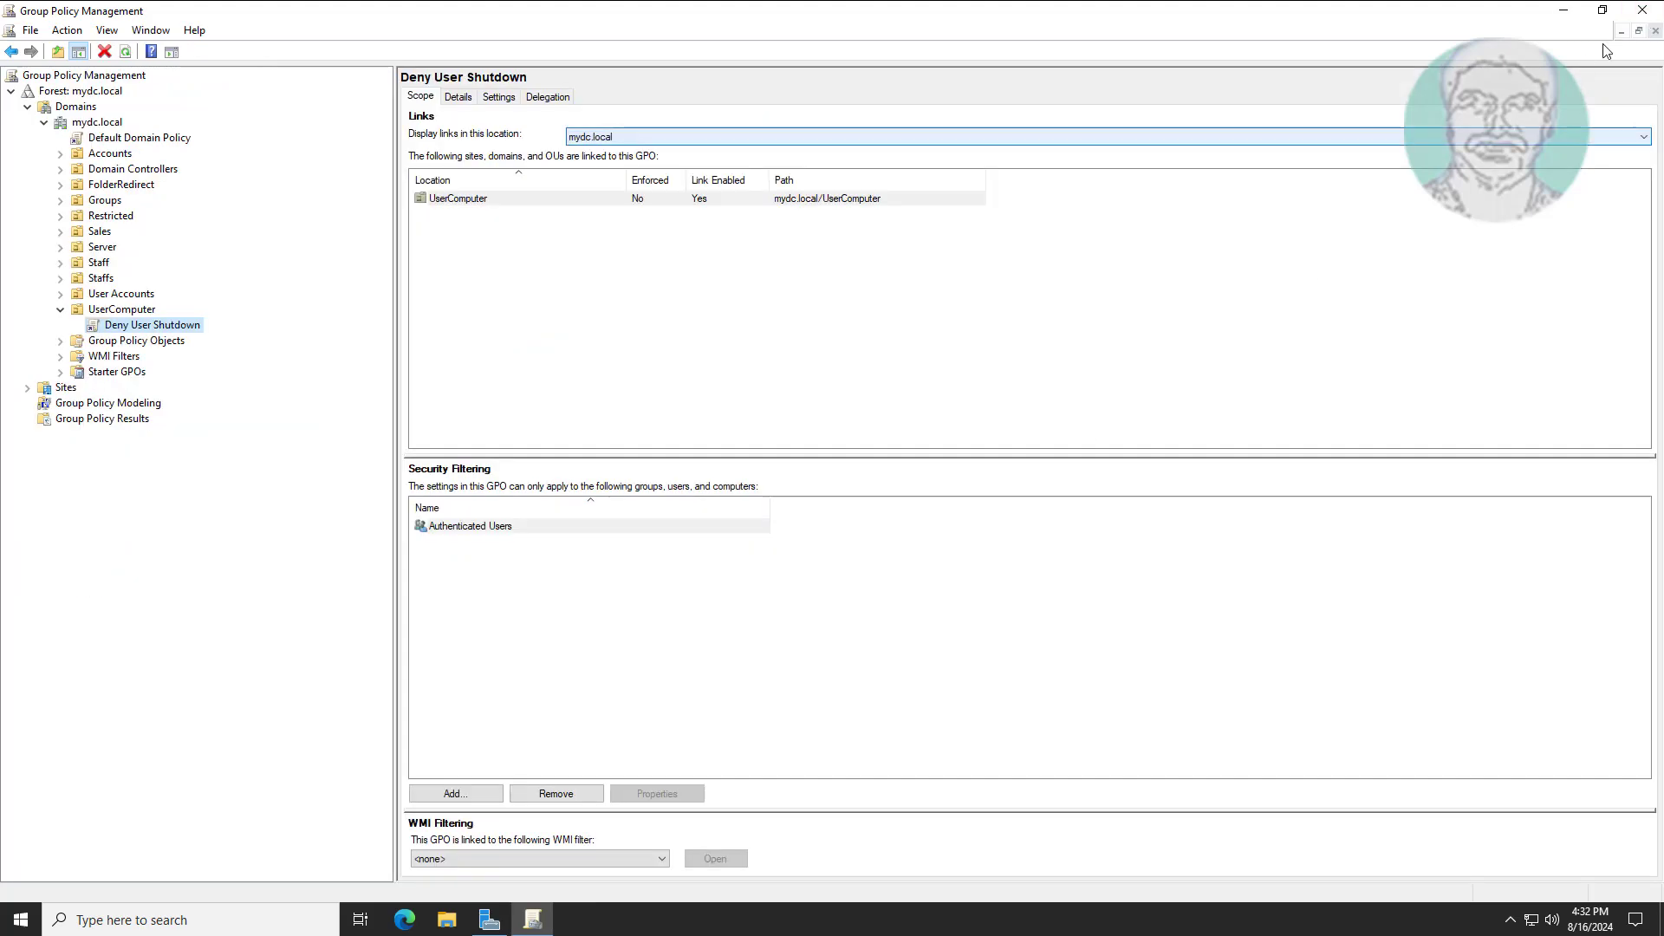
Close Group Policy Management, clear the server desktop, and open Command Prompt
left_click(1642, 10)
left_click(1413, 195)
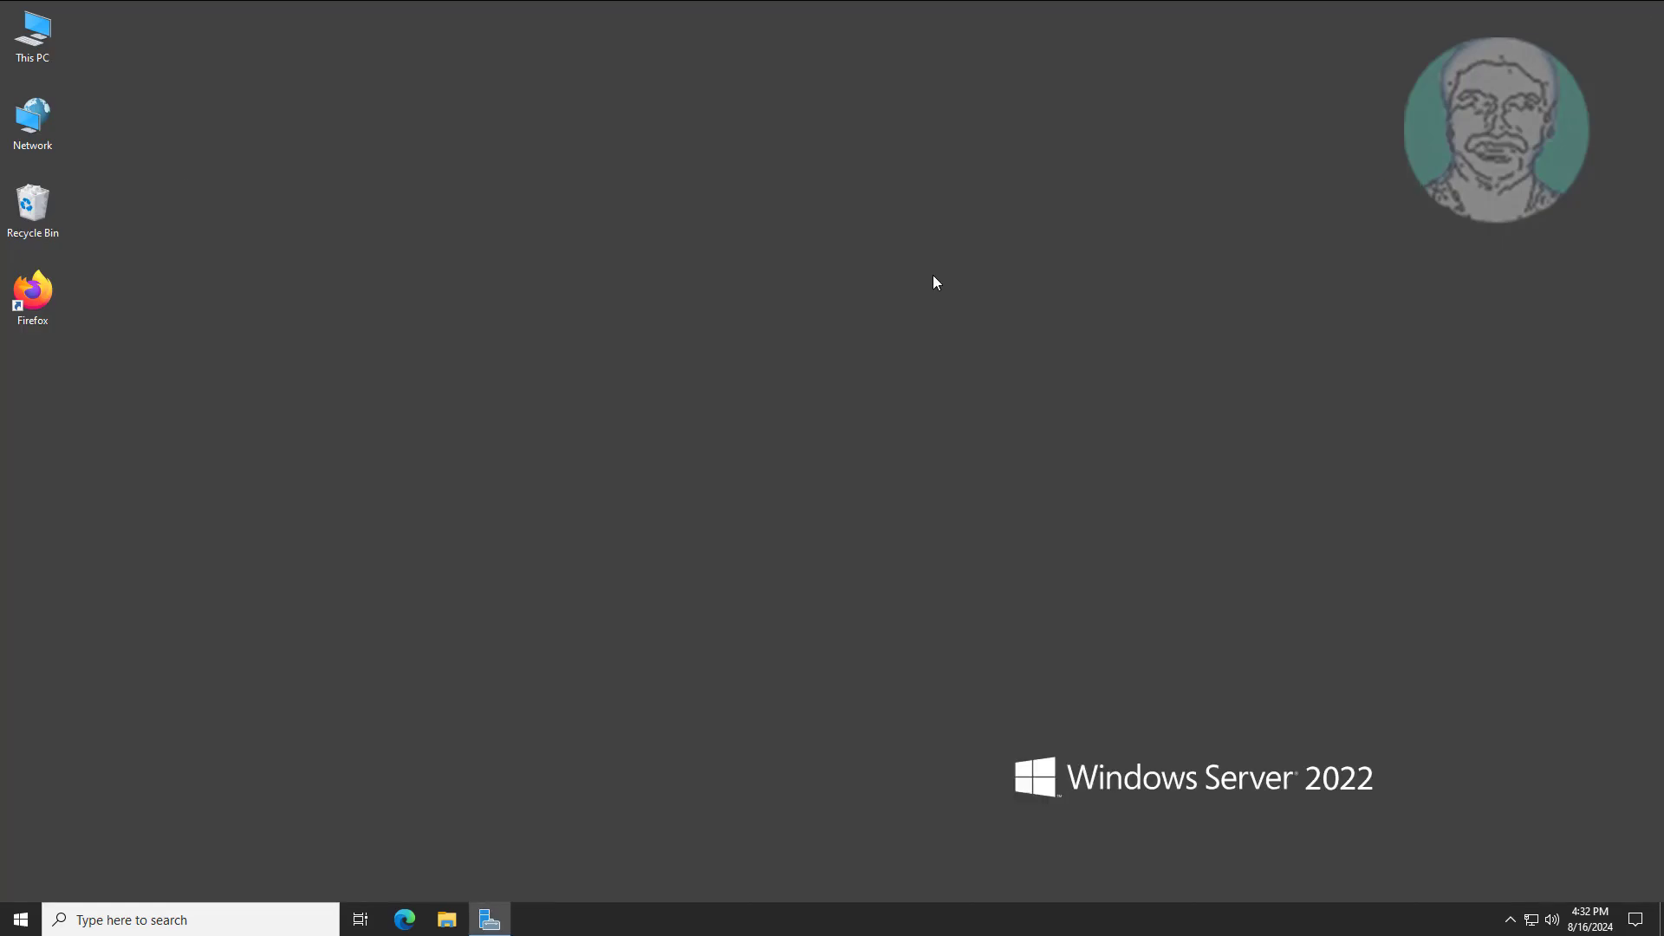
left_click(196, 927)
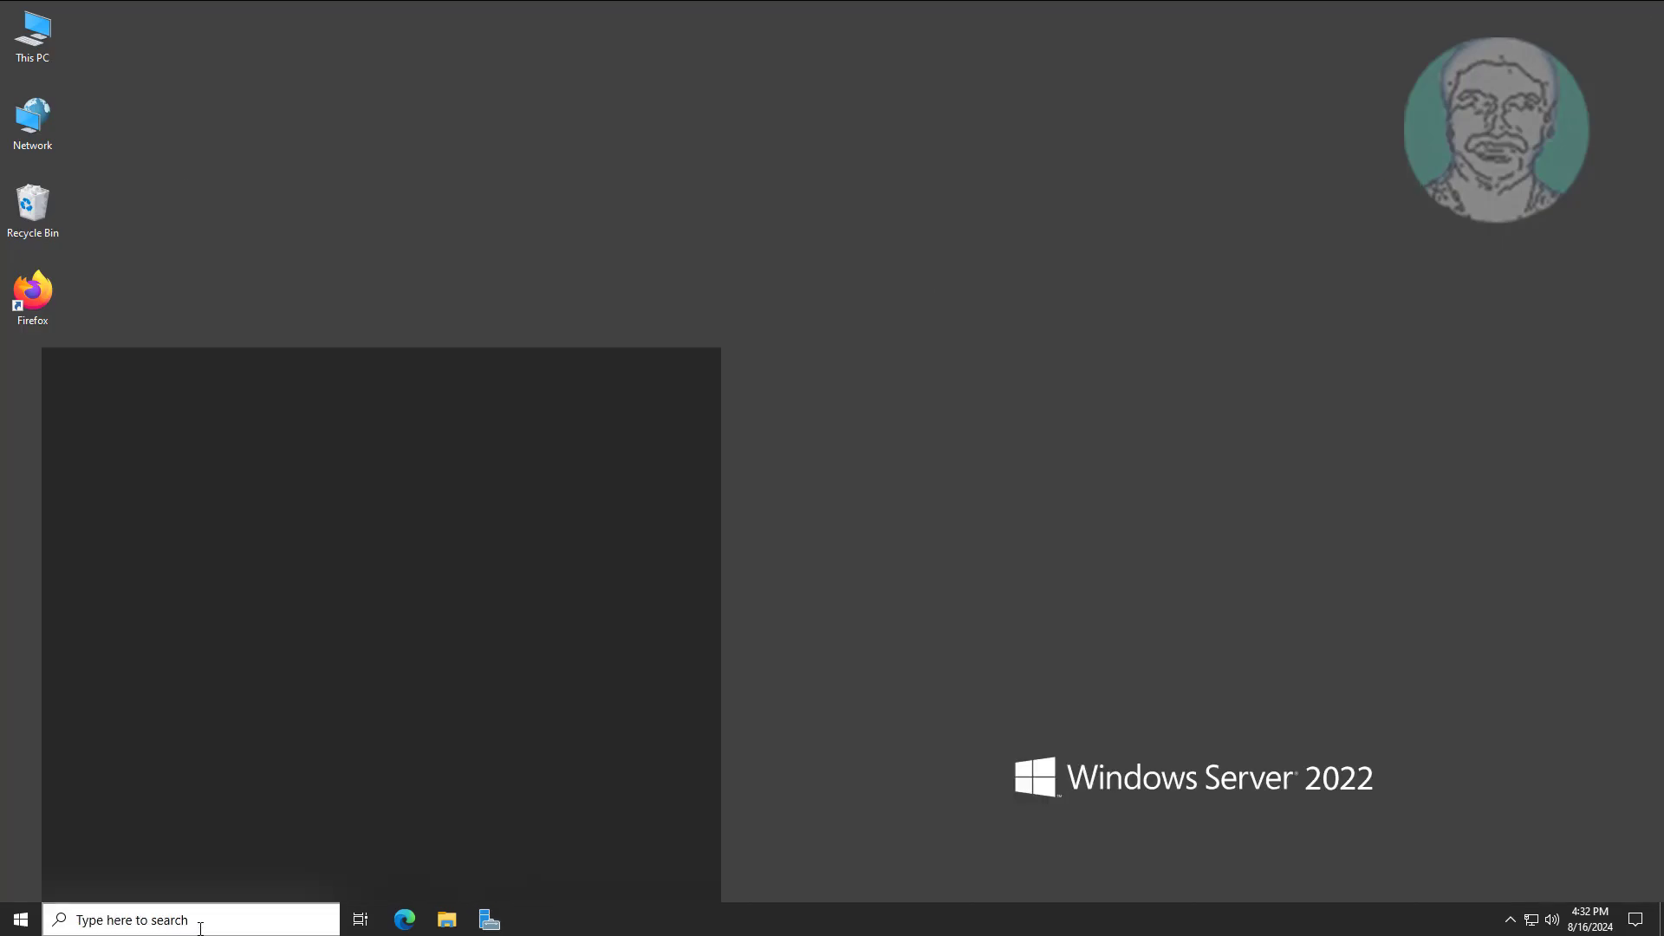
type("cmd")
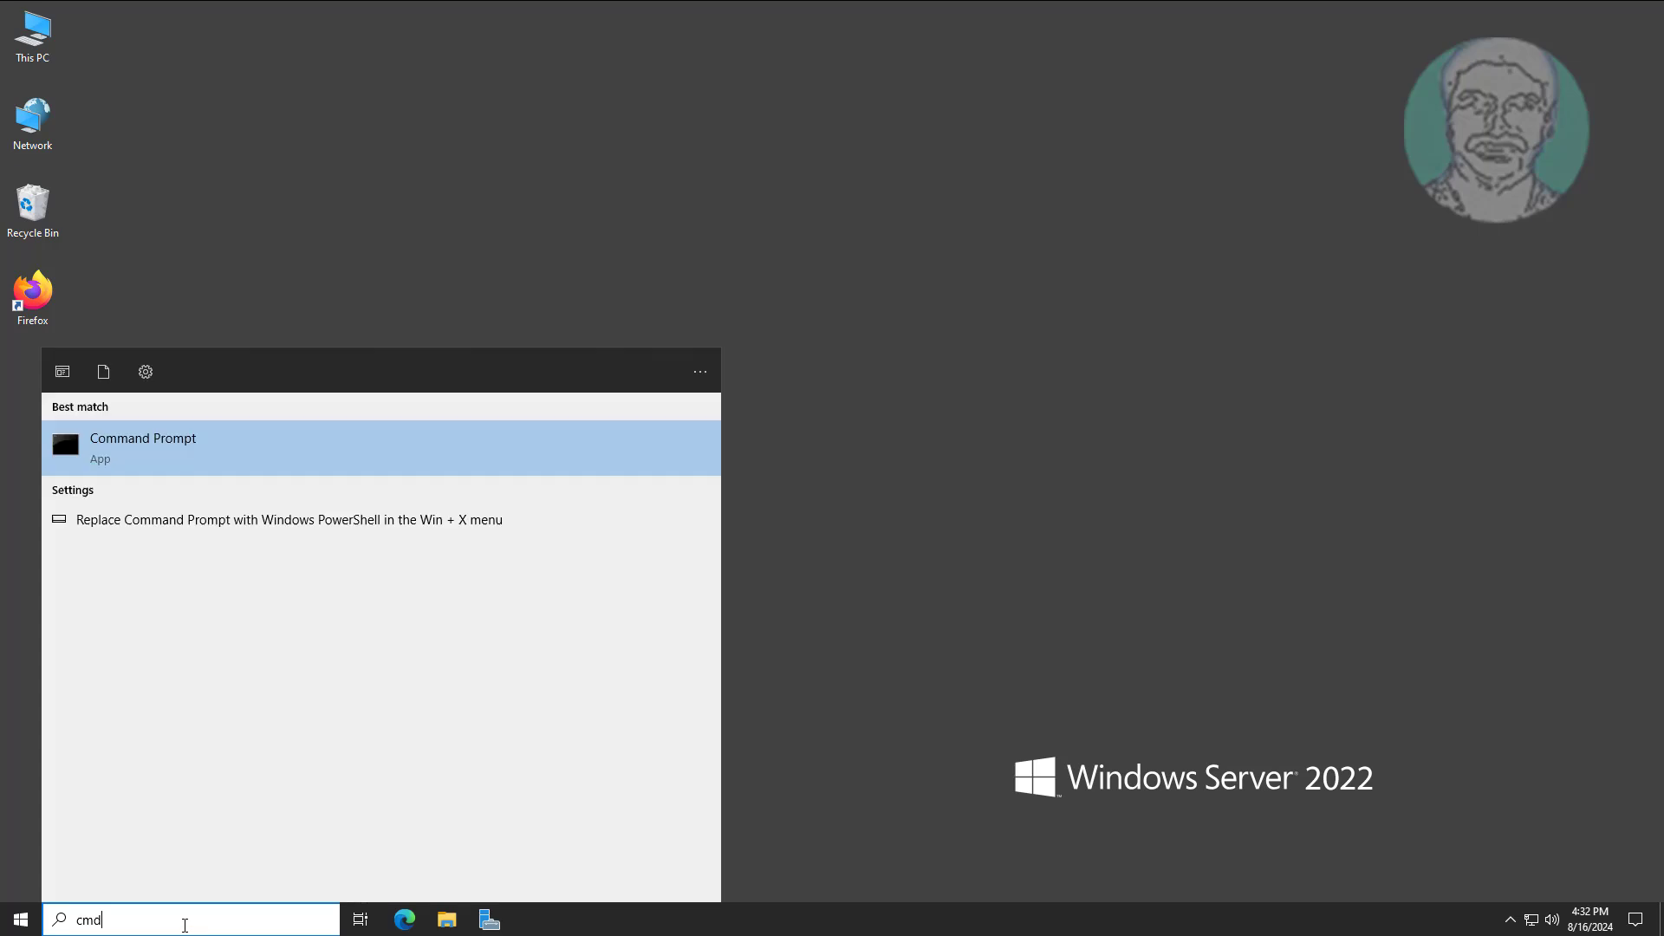
left_click(158, 458)
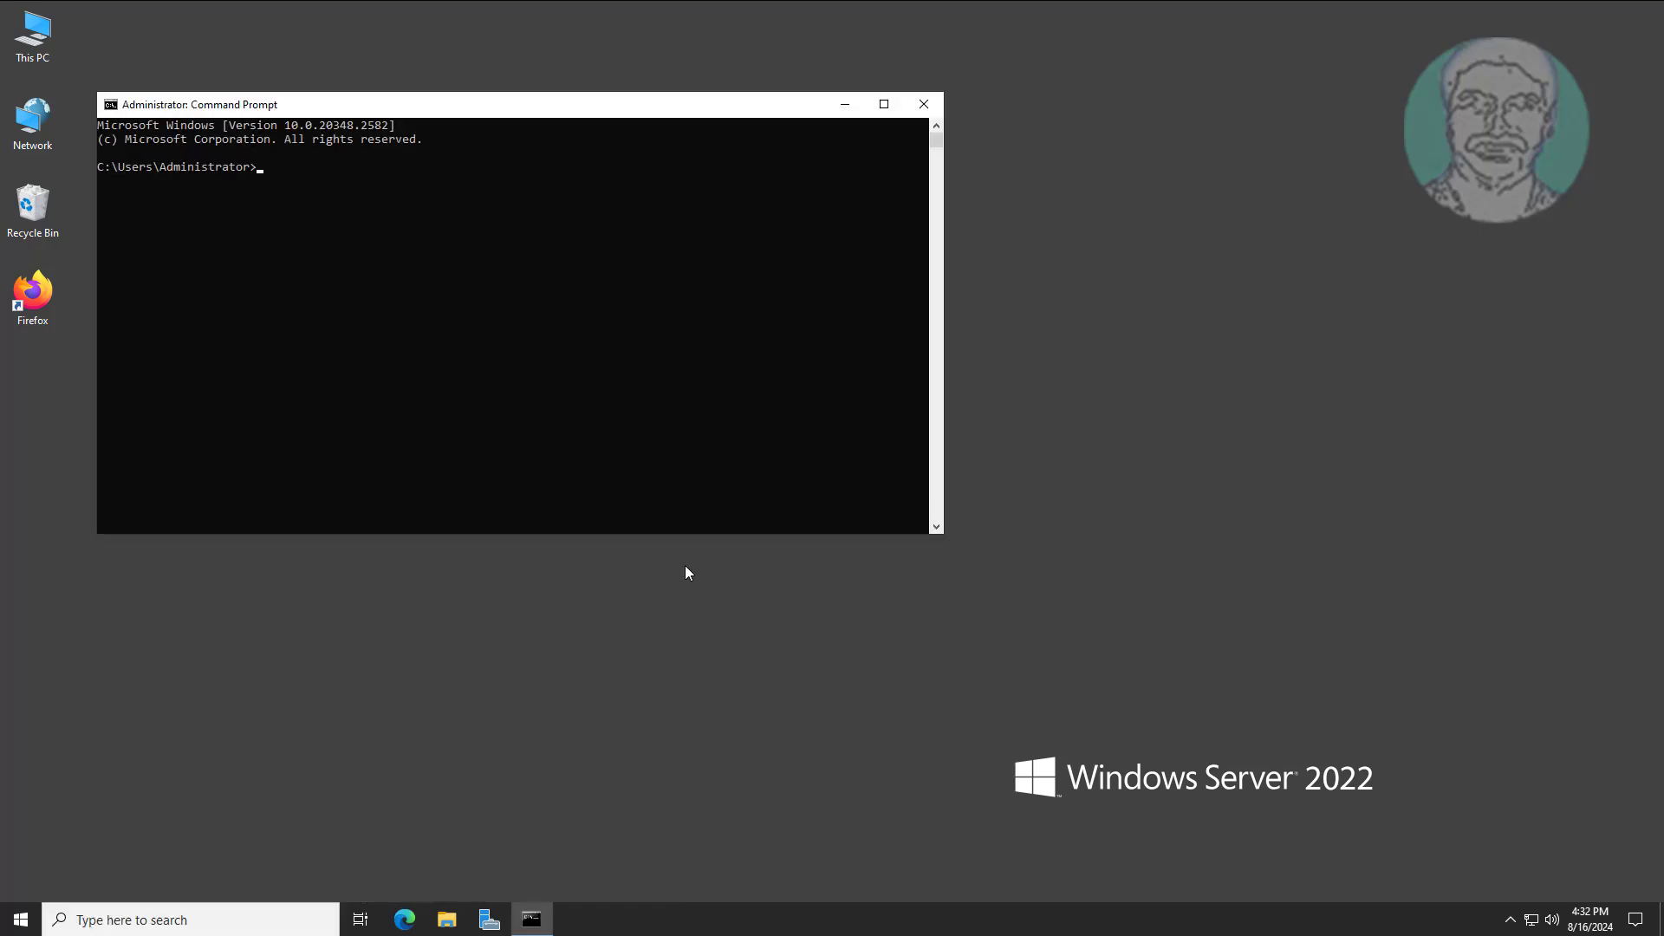
Force a policy update on the server with gpupdate /force, and exit Command Prompt
type("gpupdate /force")
key("Return")
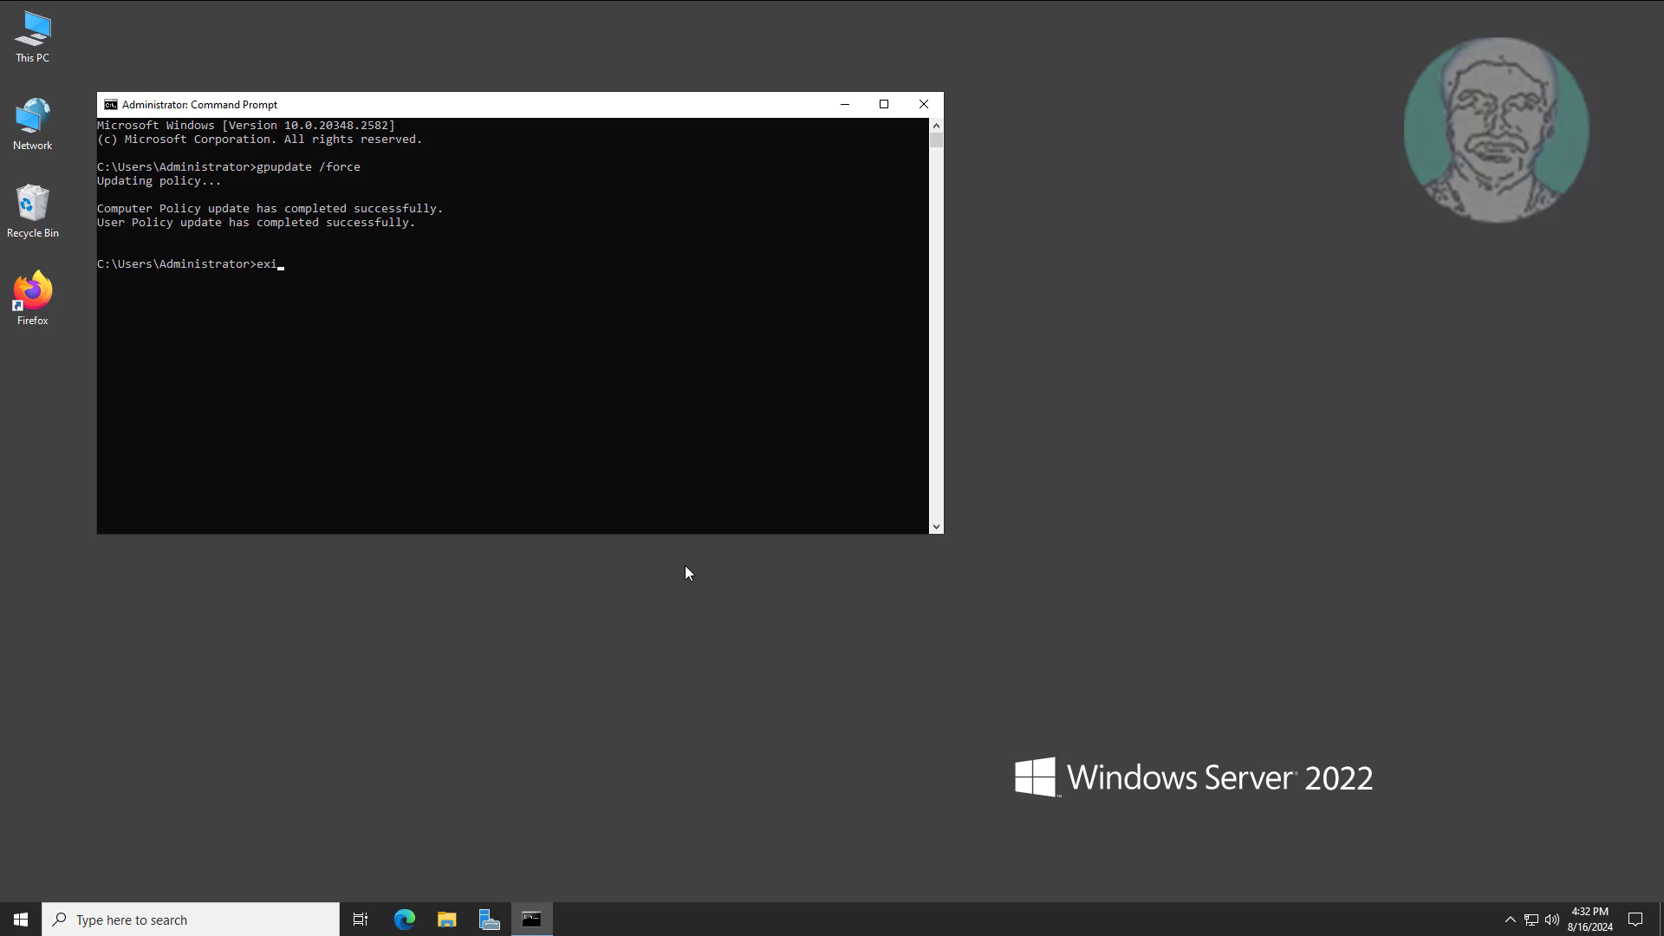
type("t")
key("Return")
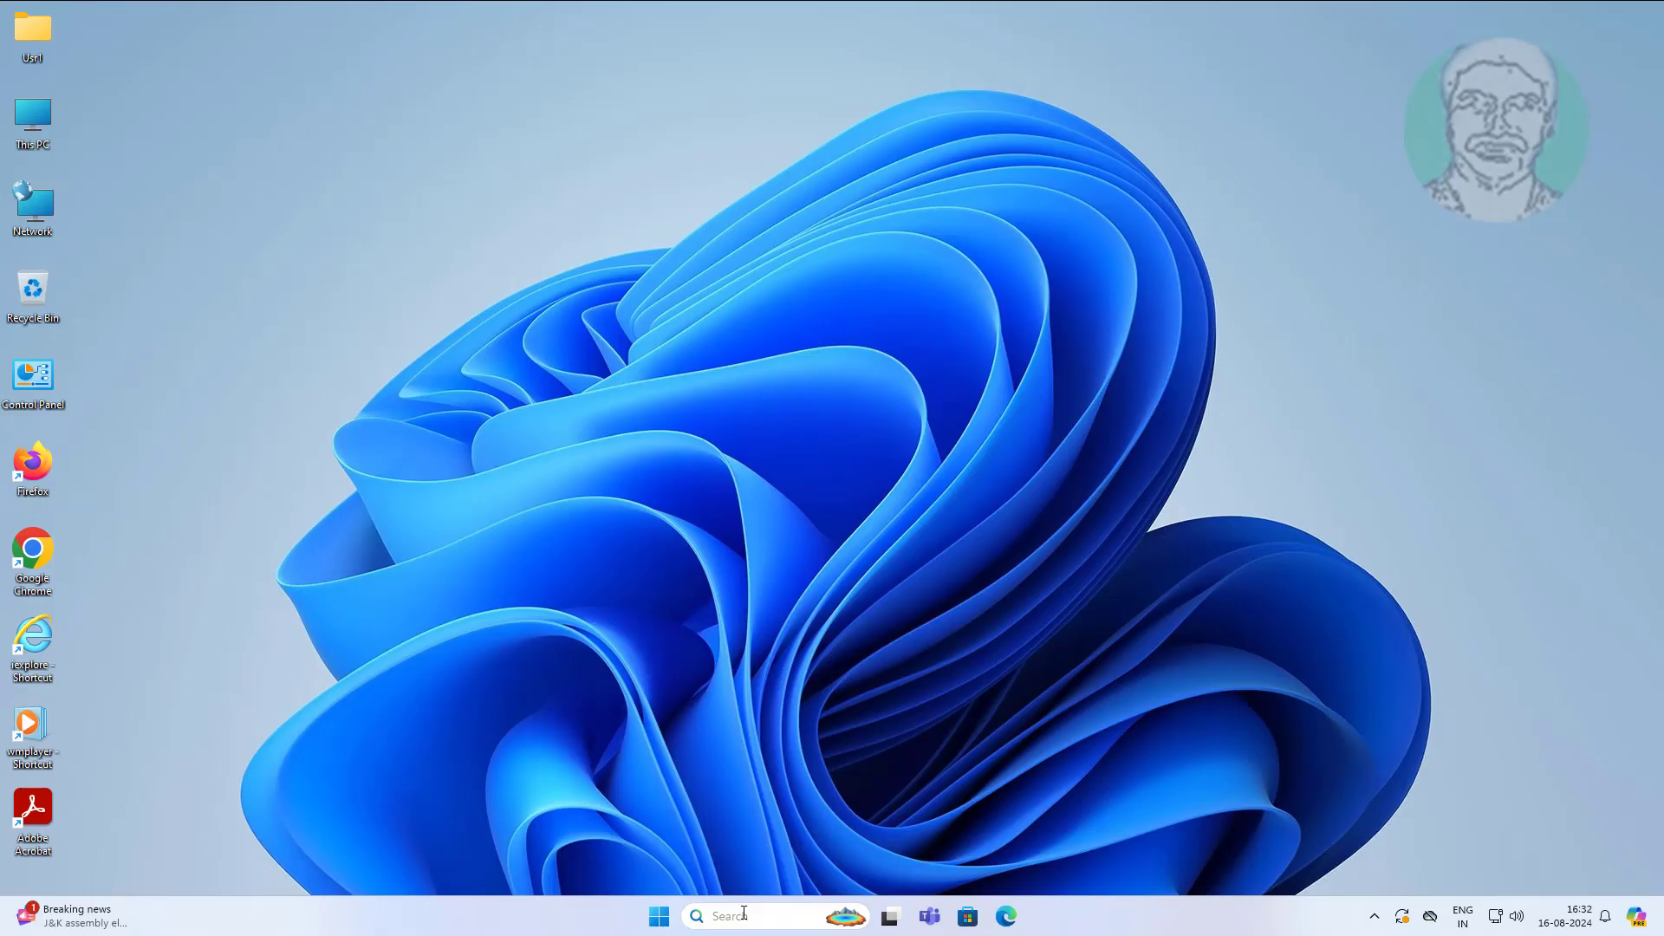
On the Windows 11 client, open Command Prompt, run gpupdate /force, and exit it
left_click(743, 915)
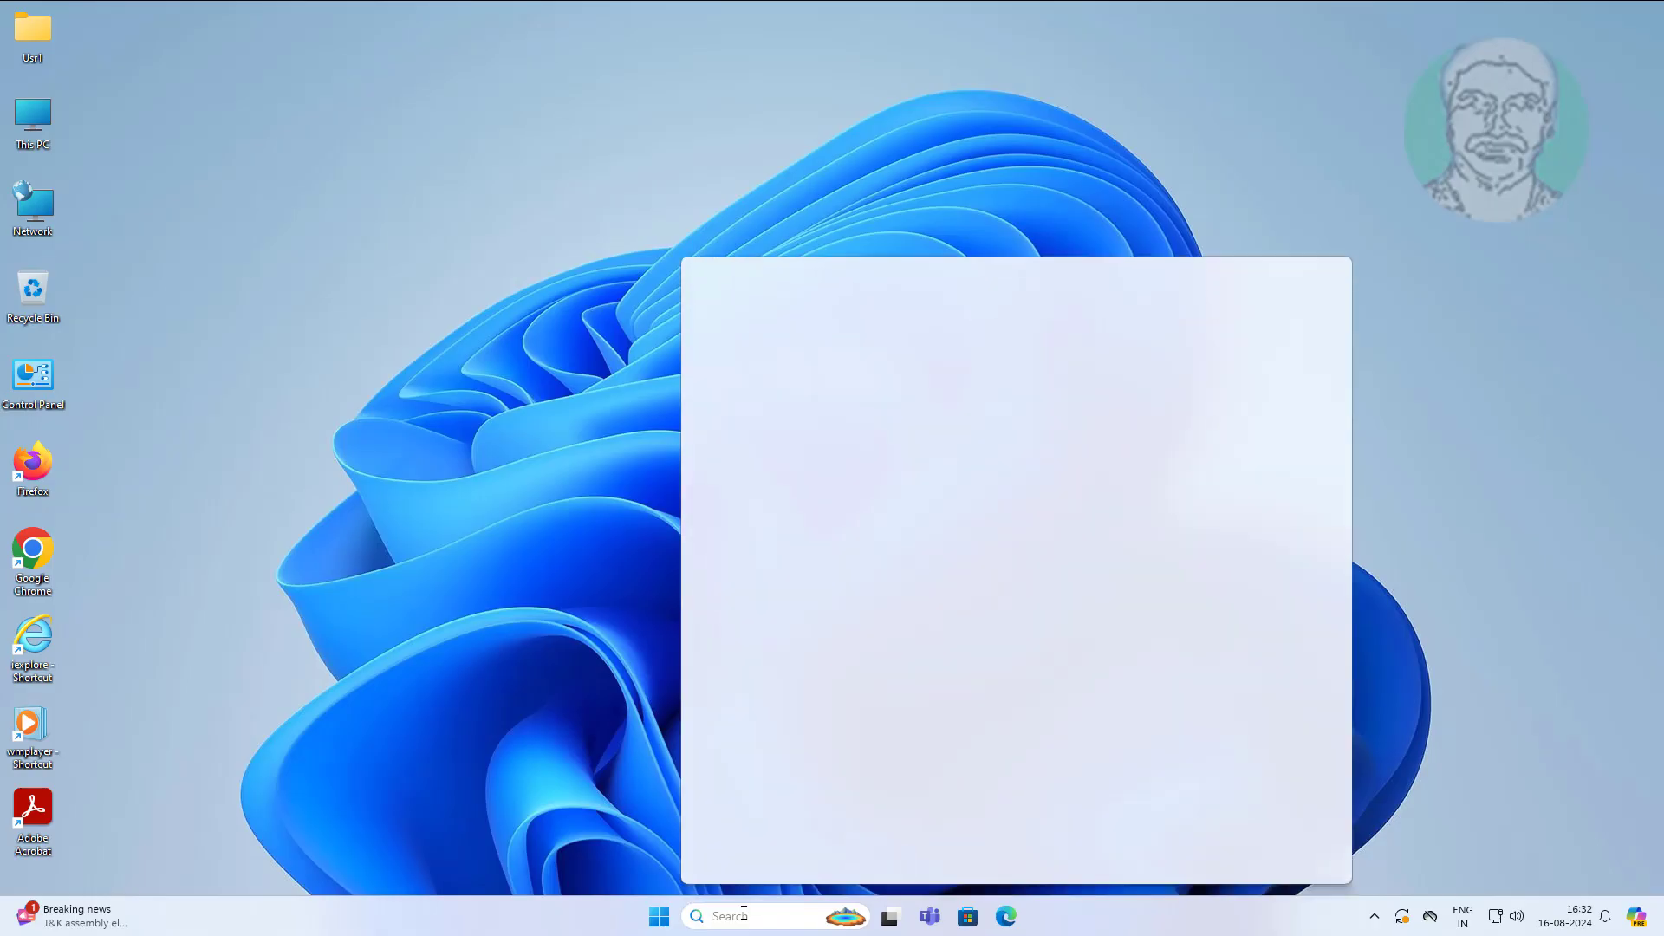
type("cmd")
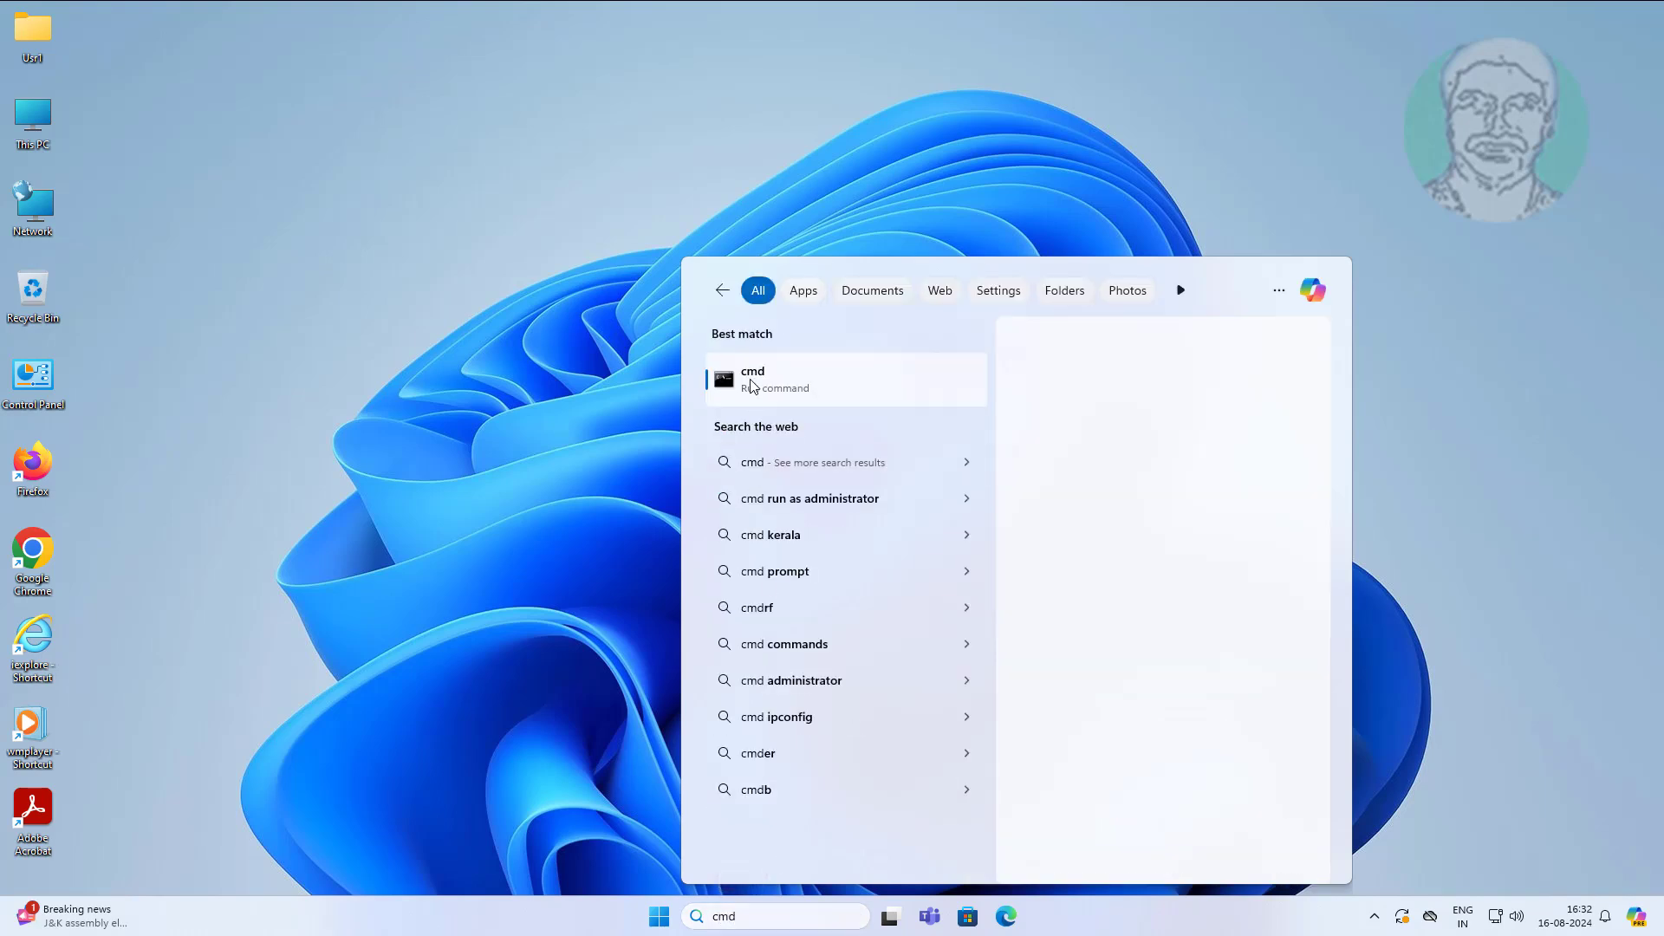
left_click(752, 380)
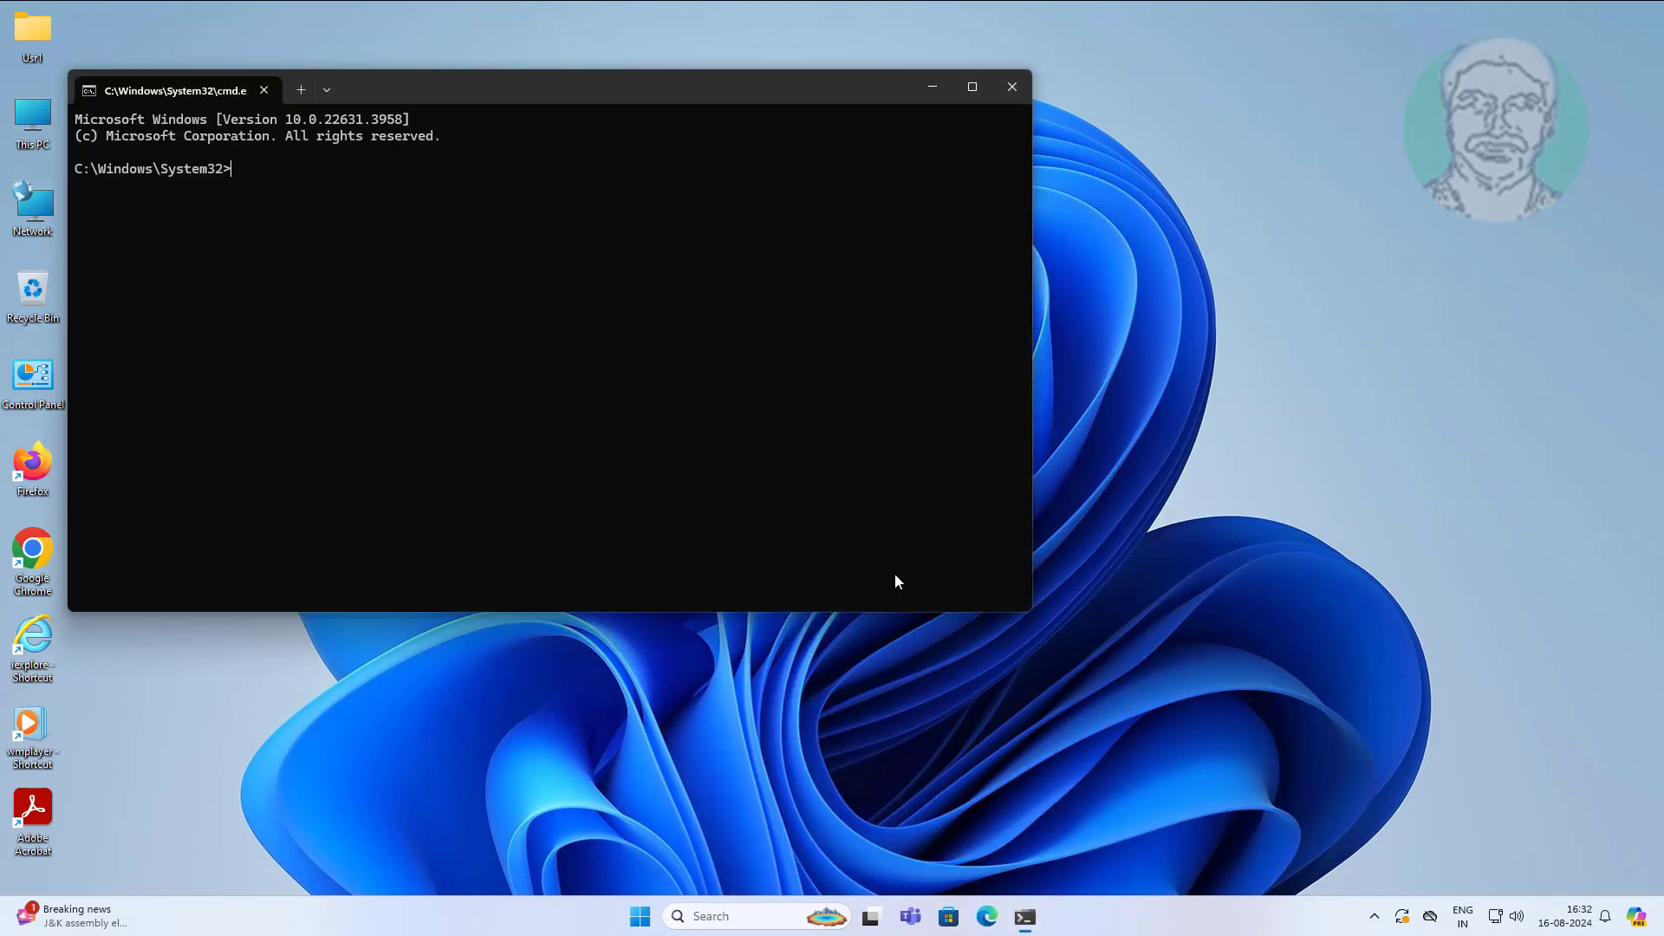
type("gpupdate /force")
key("Return")
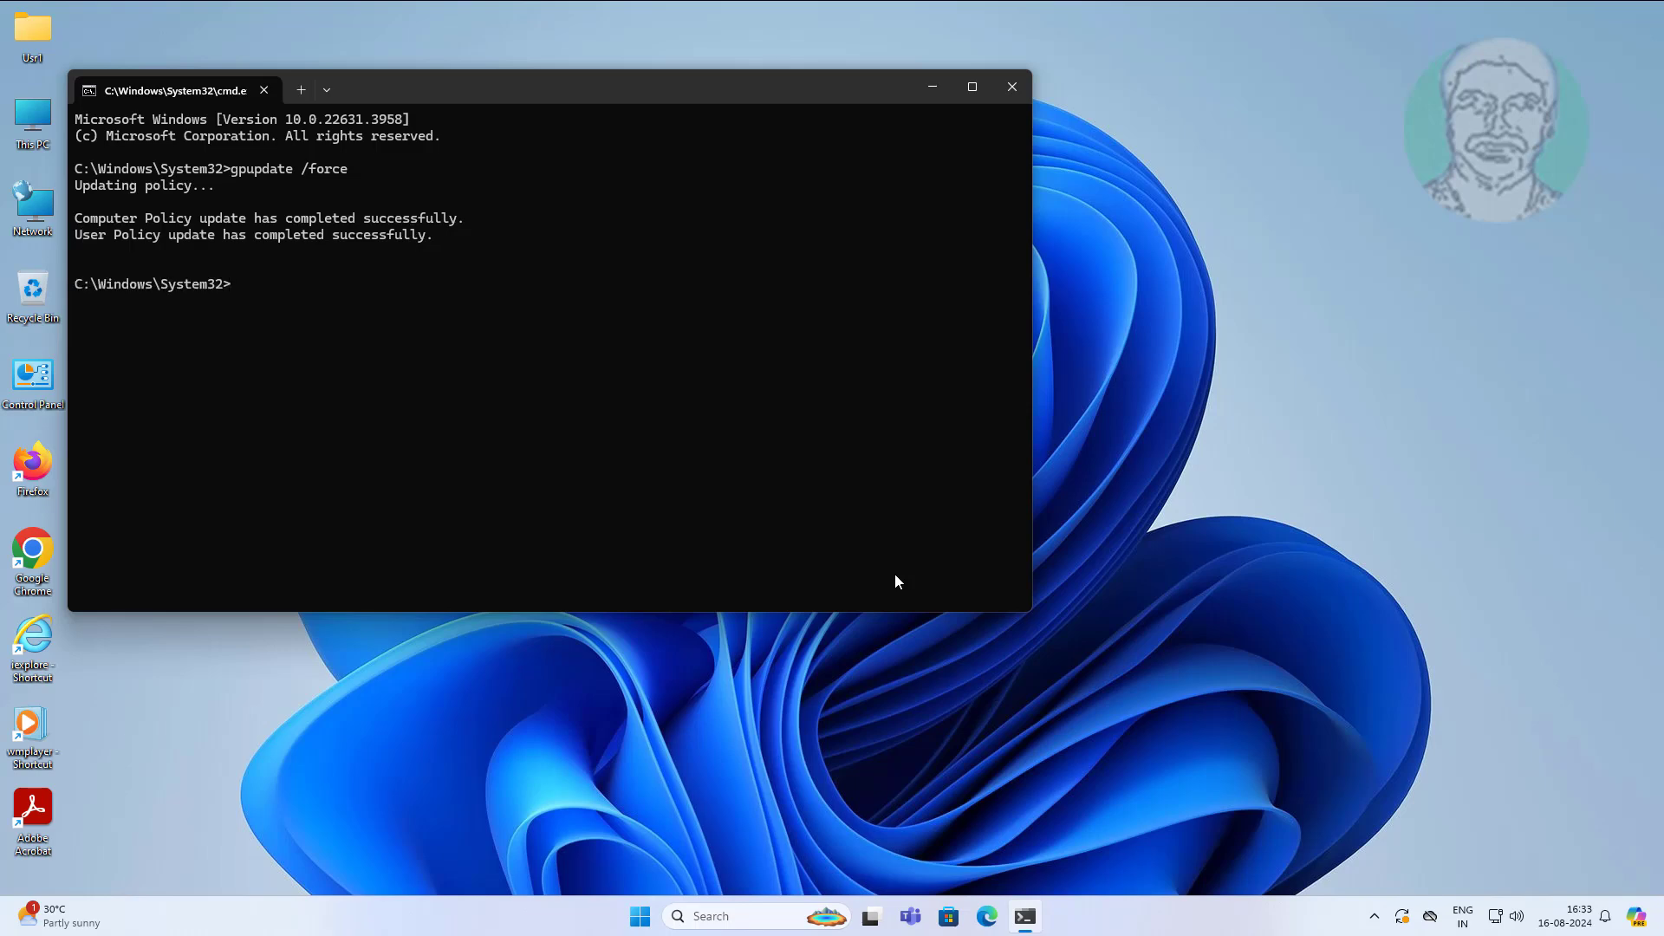
type("xit")
key("Return")
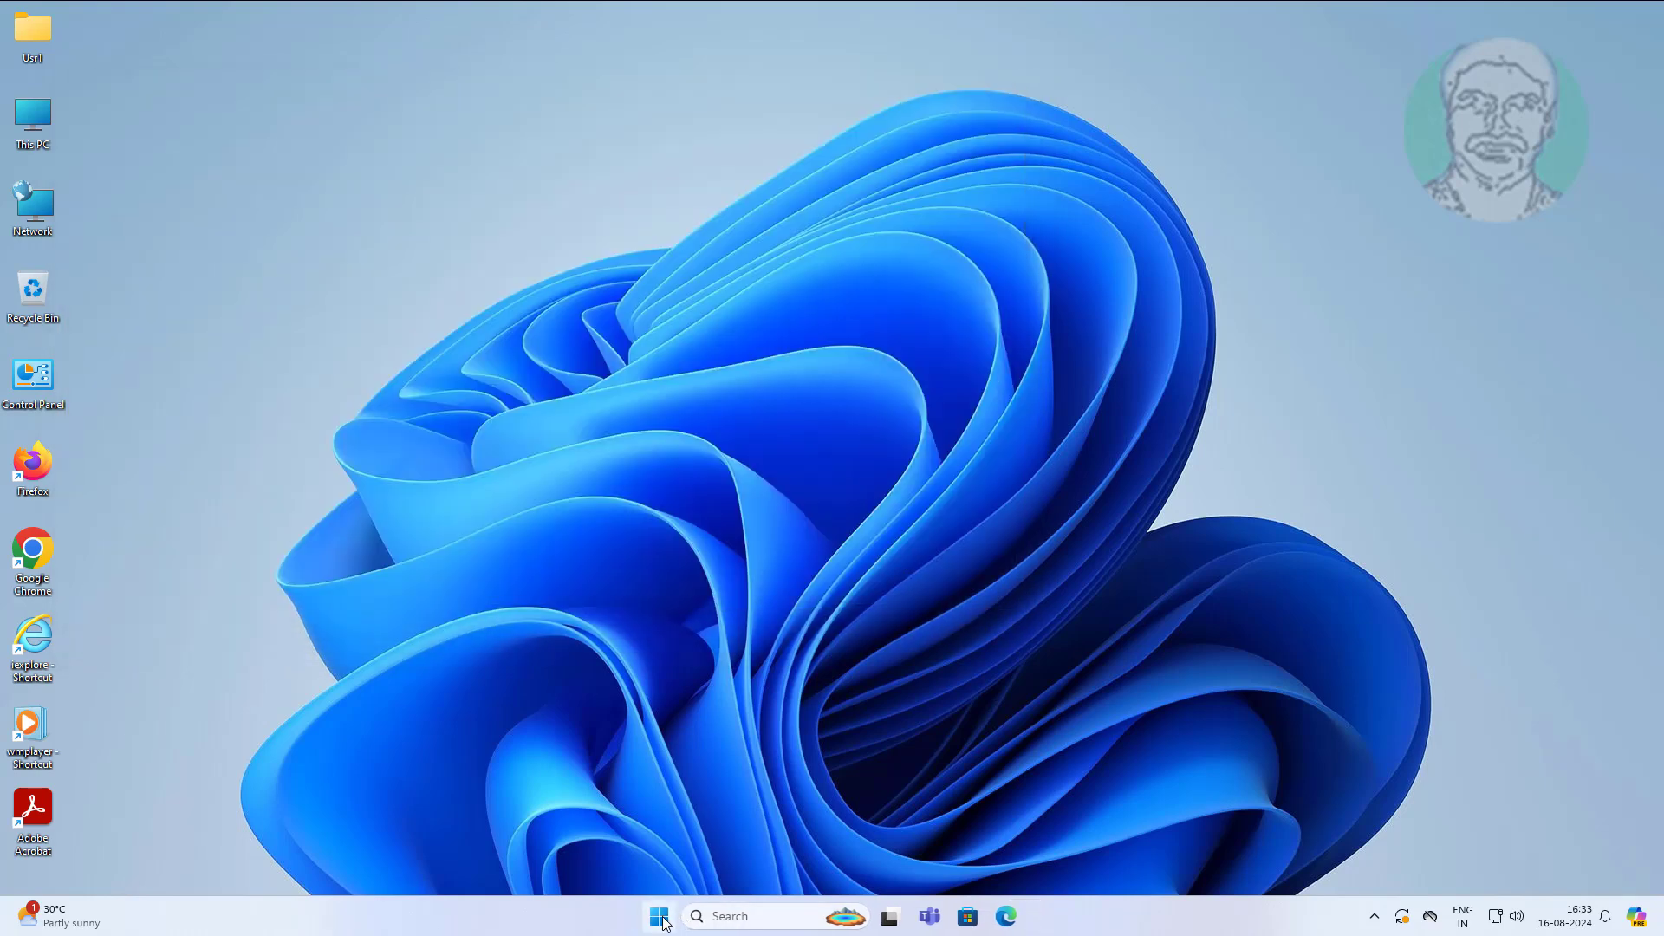
Restart the client computer using the Update and restart power option
left_click(659, 916)
left_click(1048, 856)
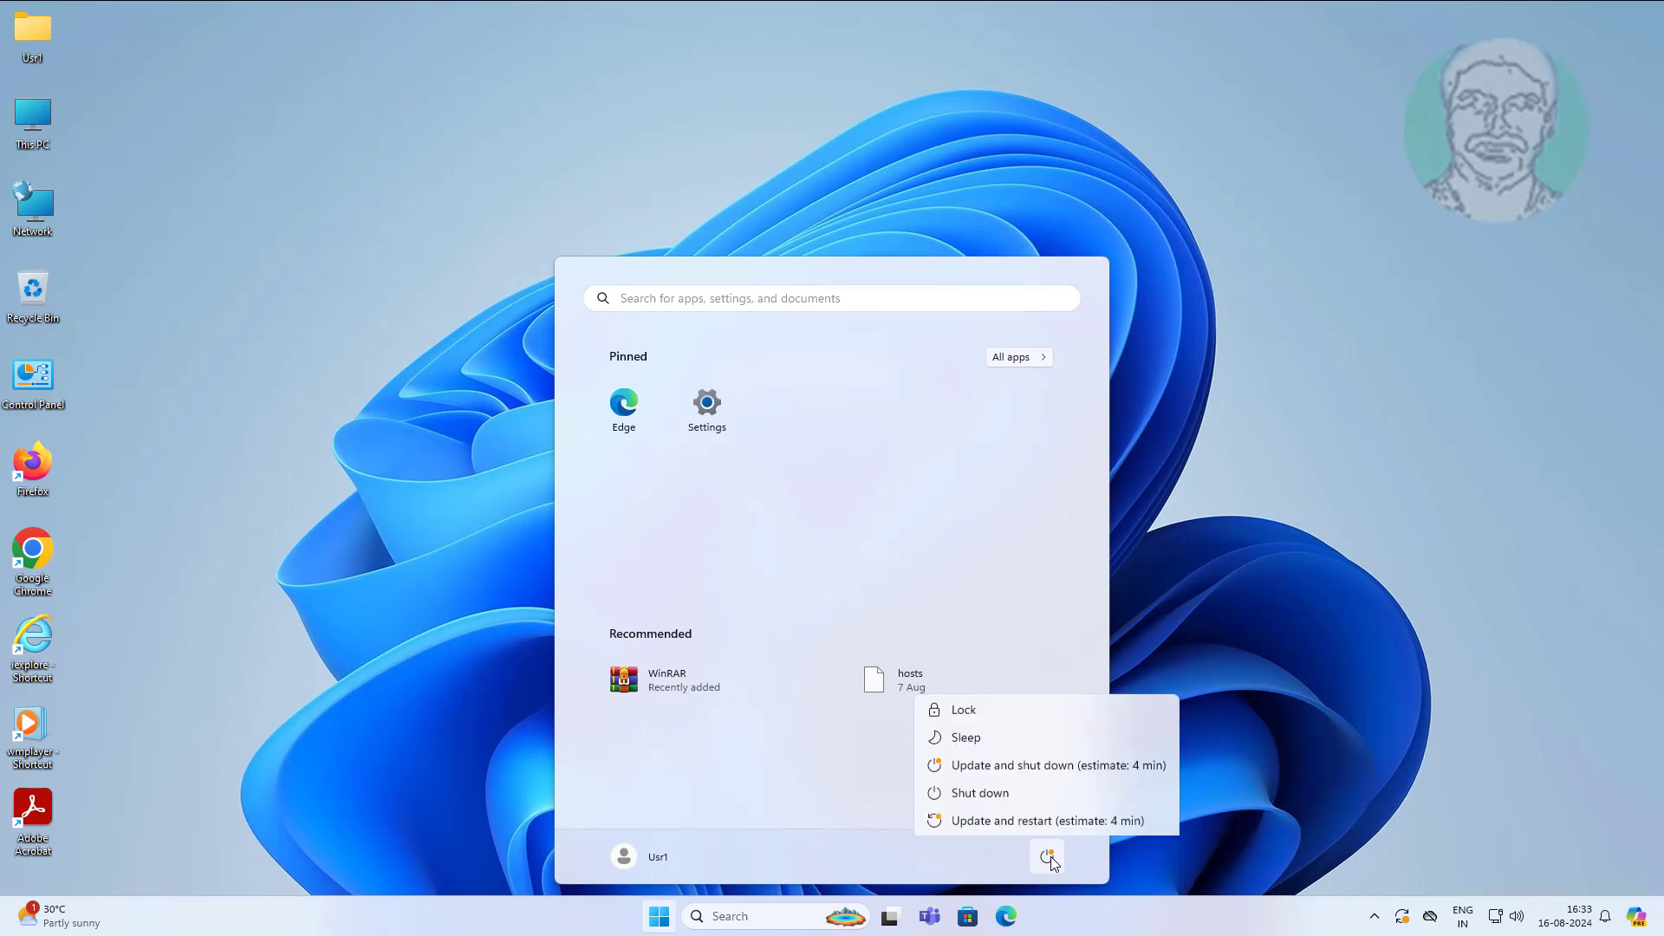
left_click(1016, 828)
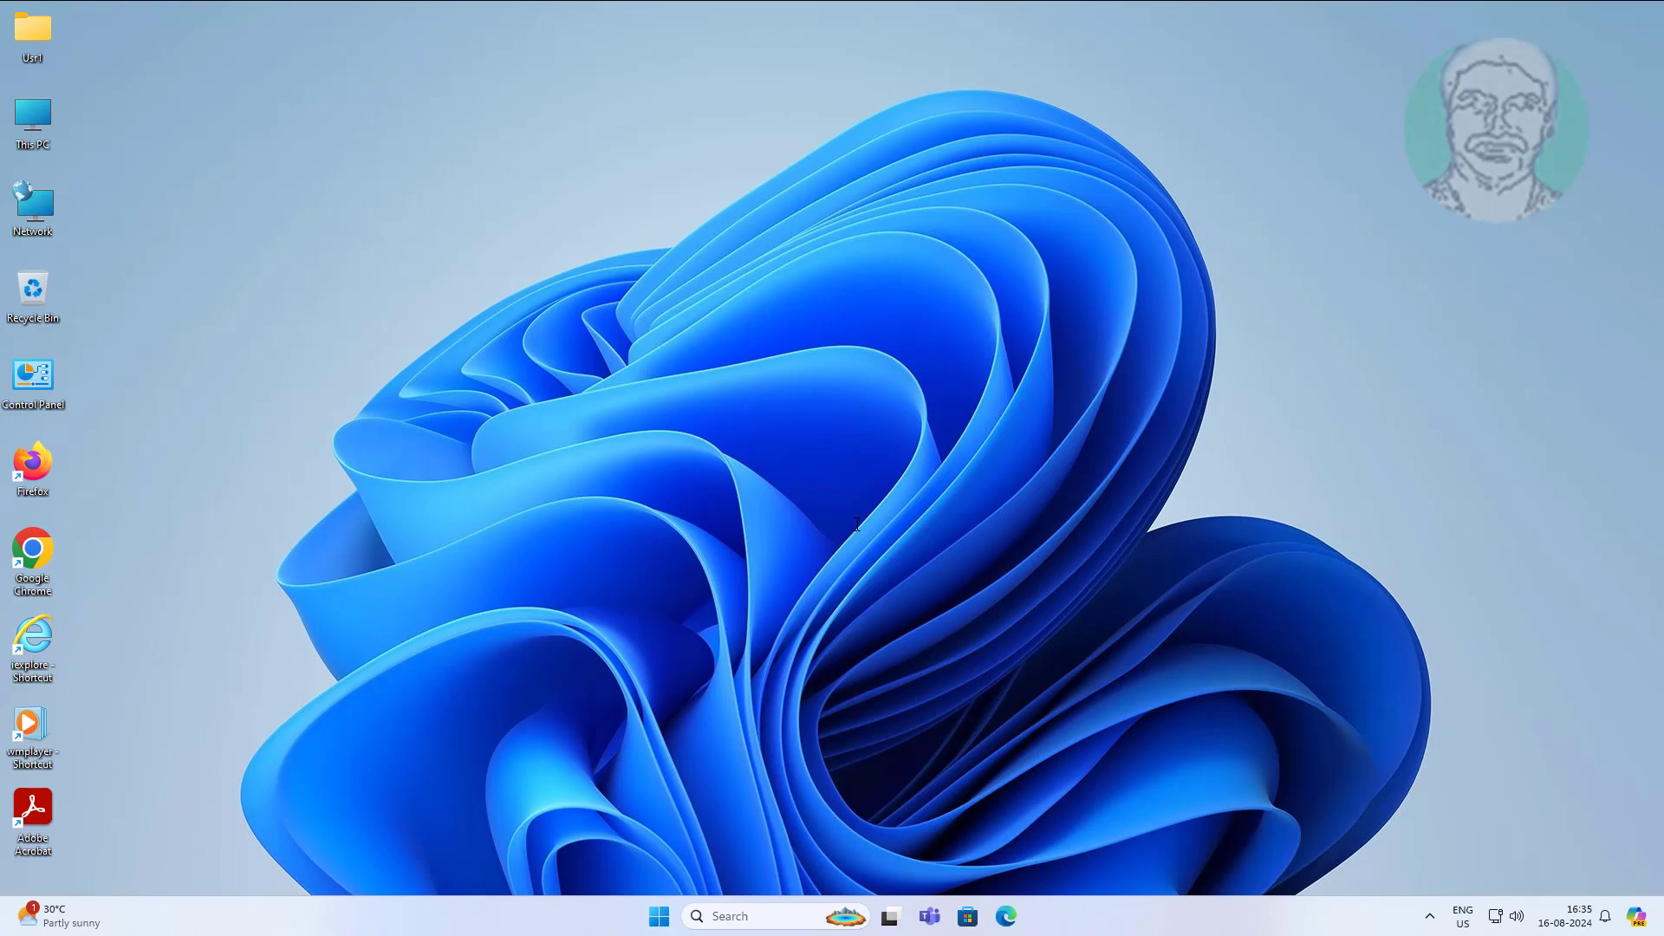
Check which power options and shut down or sign out choices the domain user has on the restarted client
left_click(667, 918)
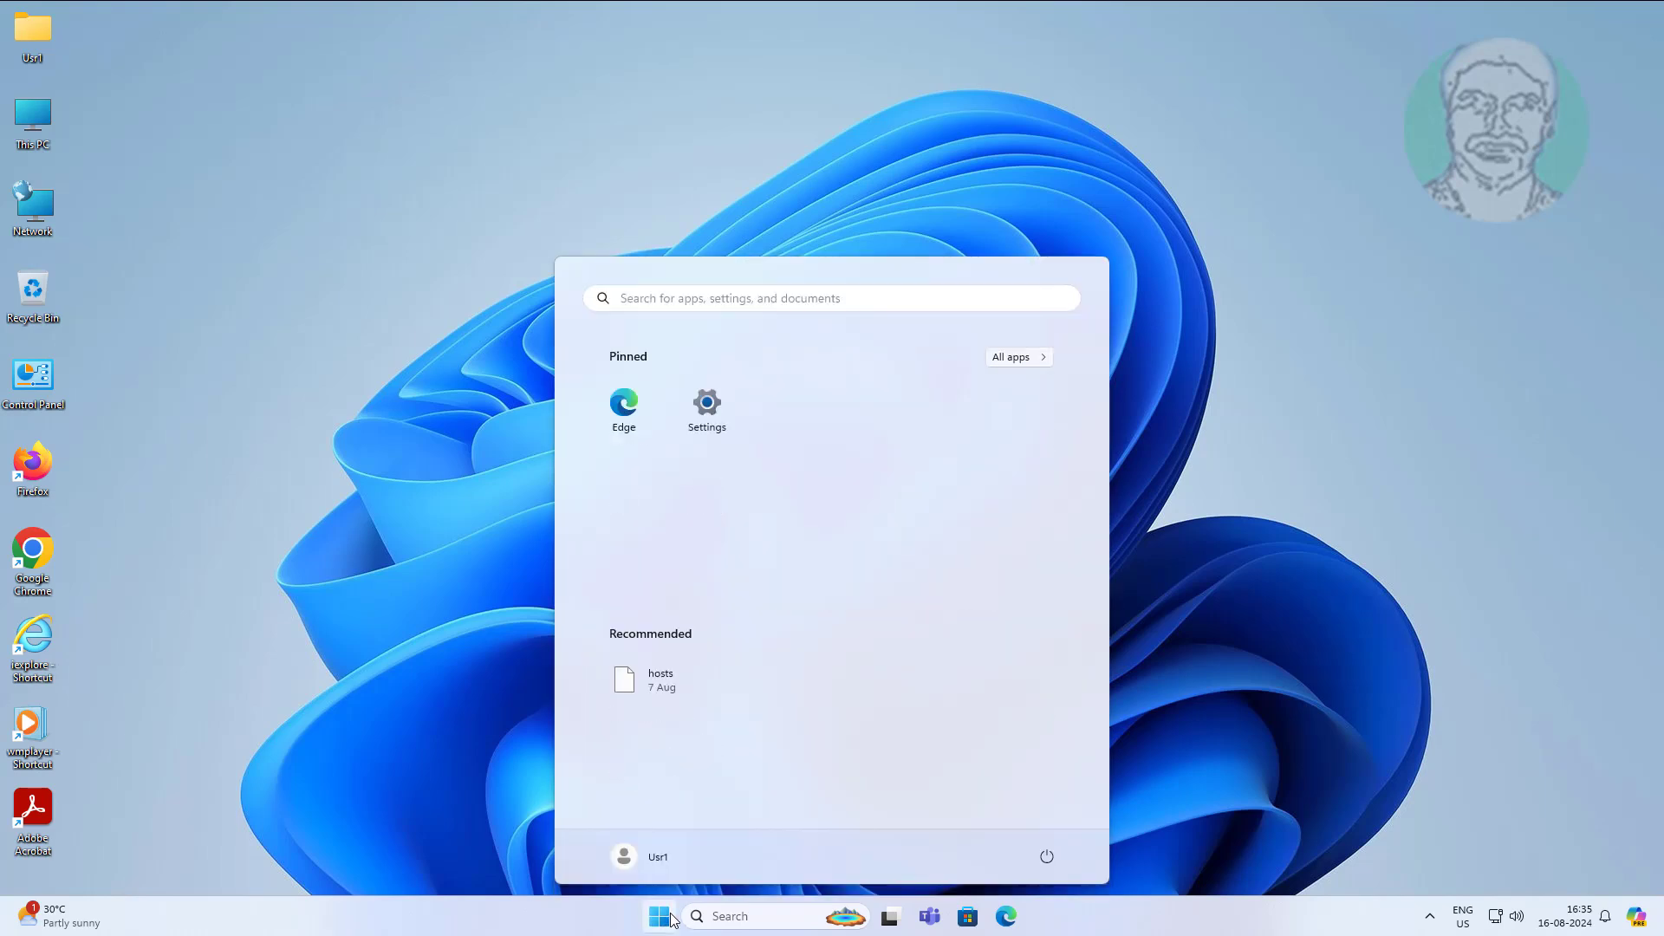
left_click(1056, 857)
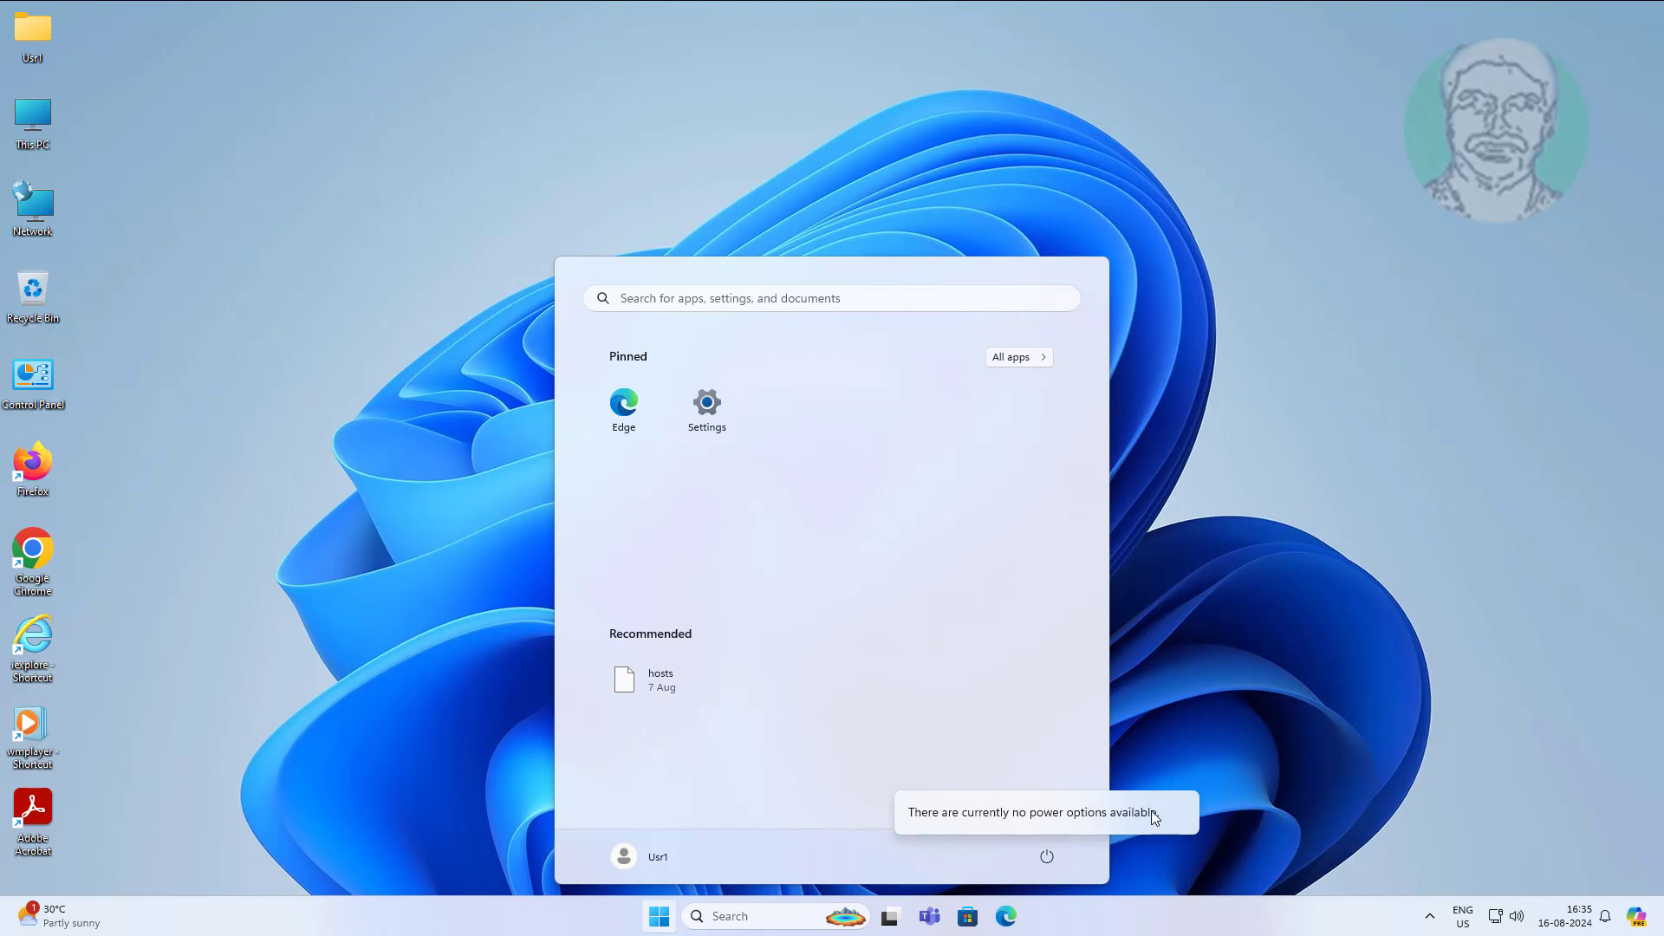
left_click(1041, 857)
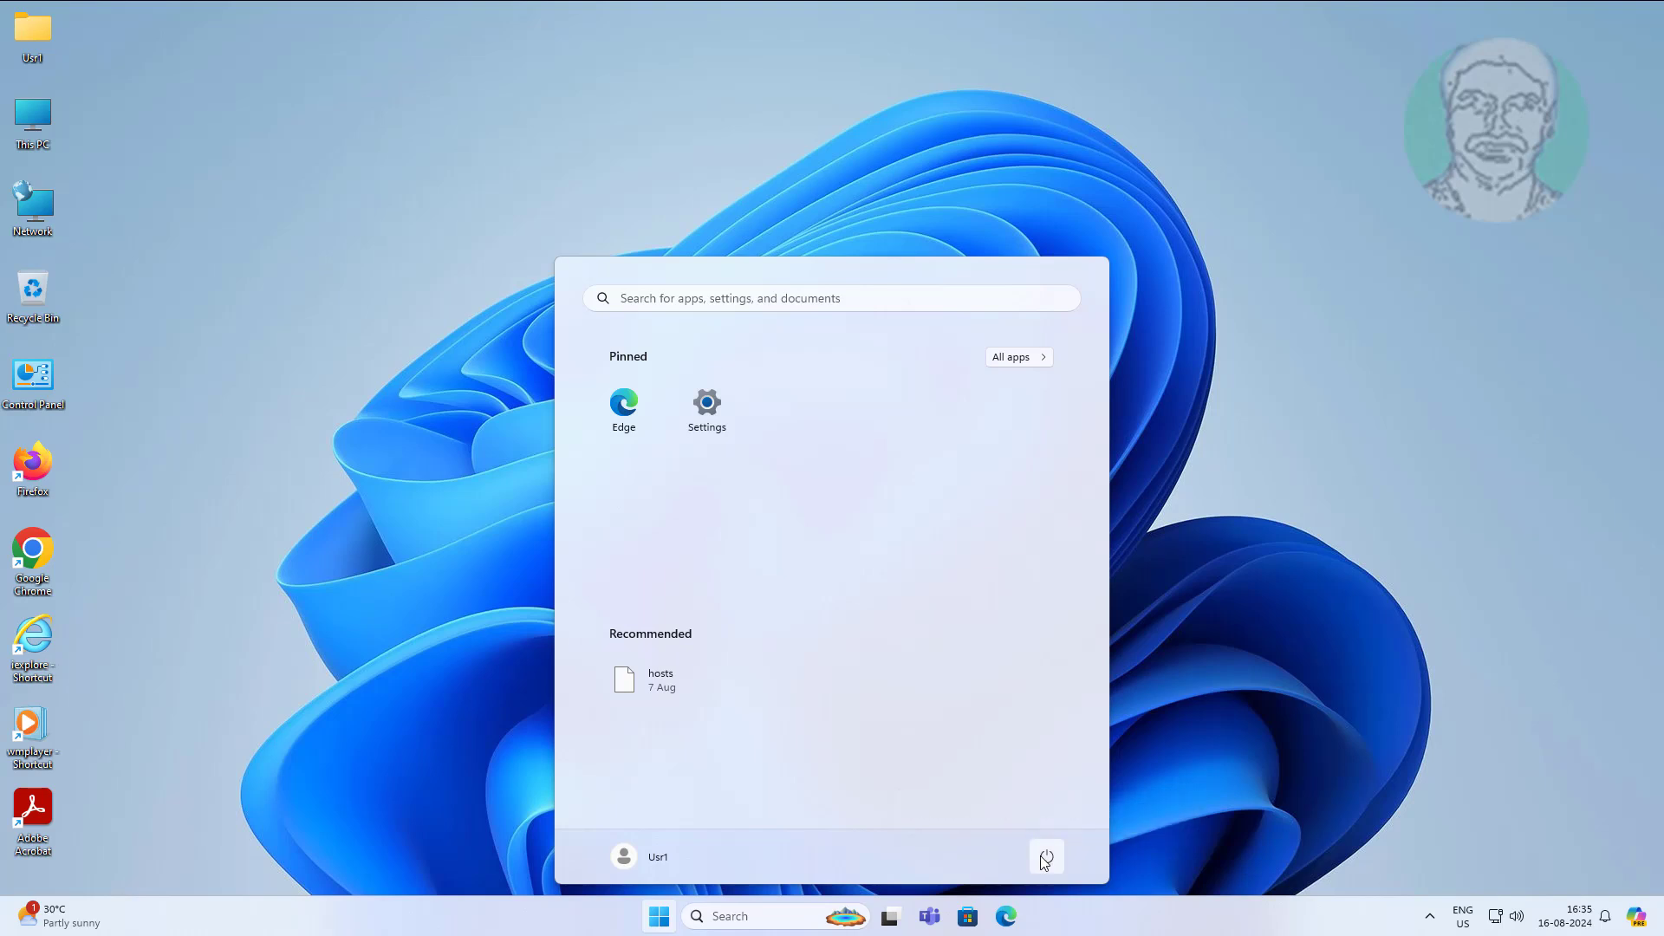
left_click(1048, 857)
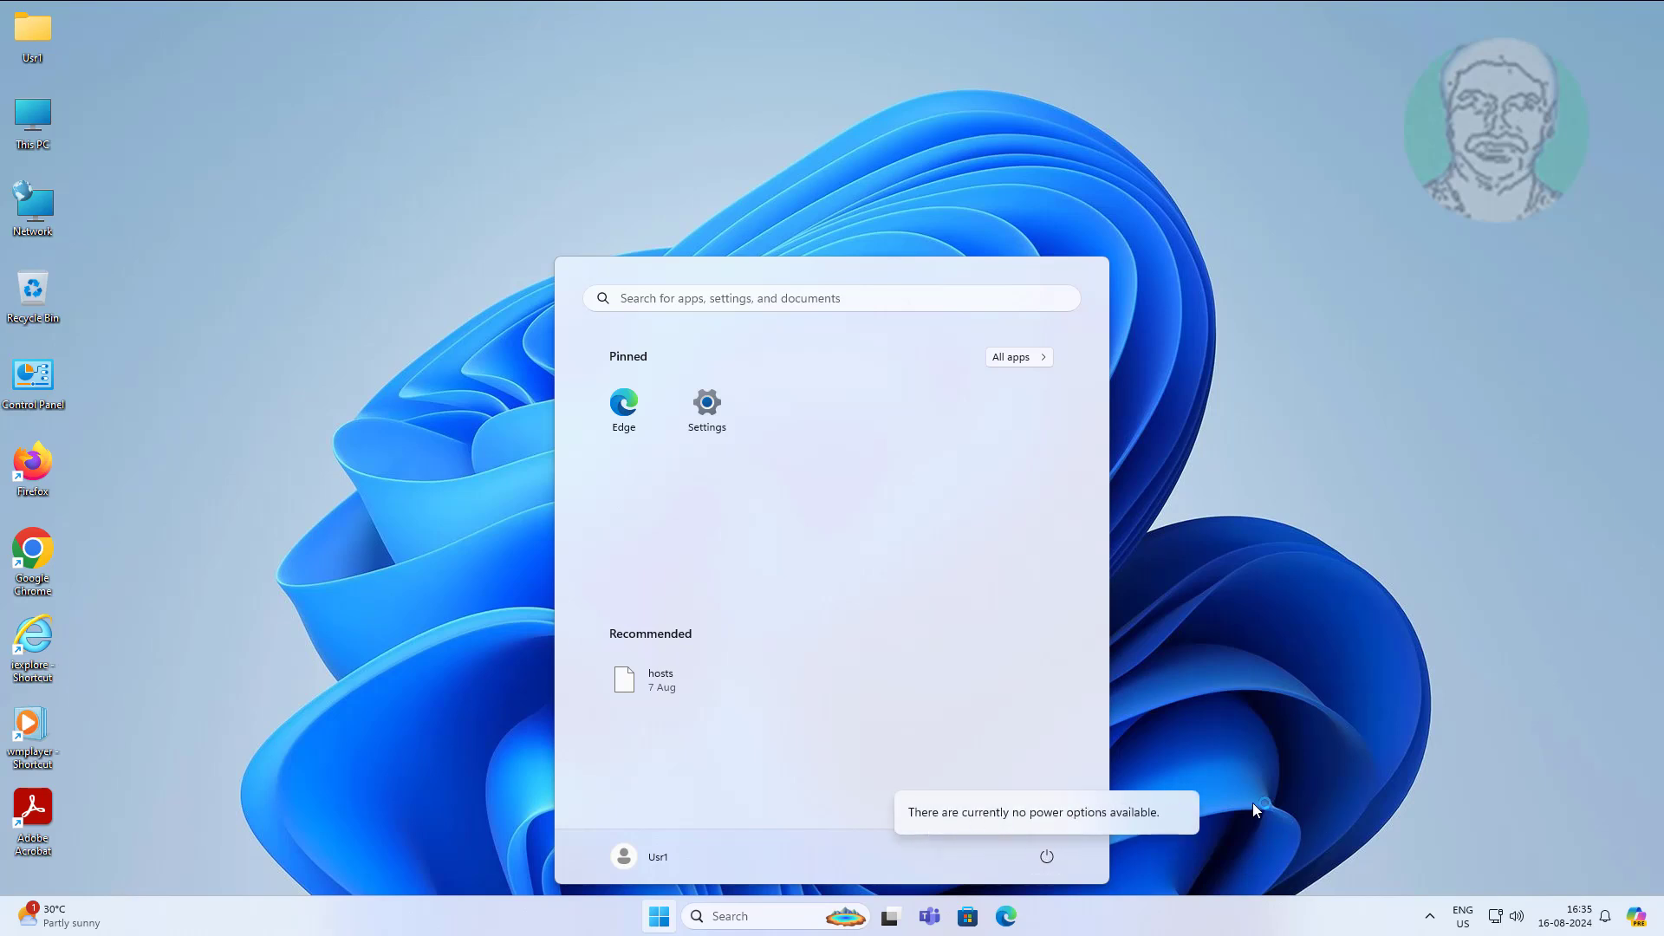
left_click(660, 919)
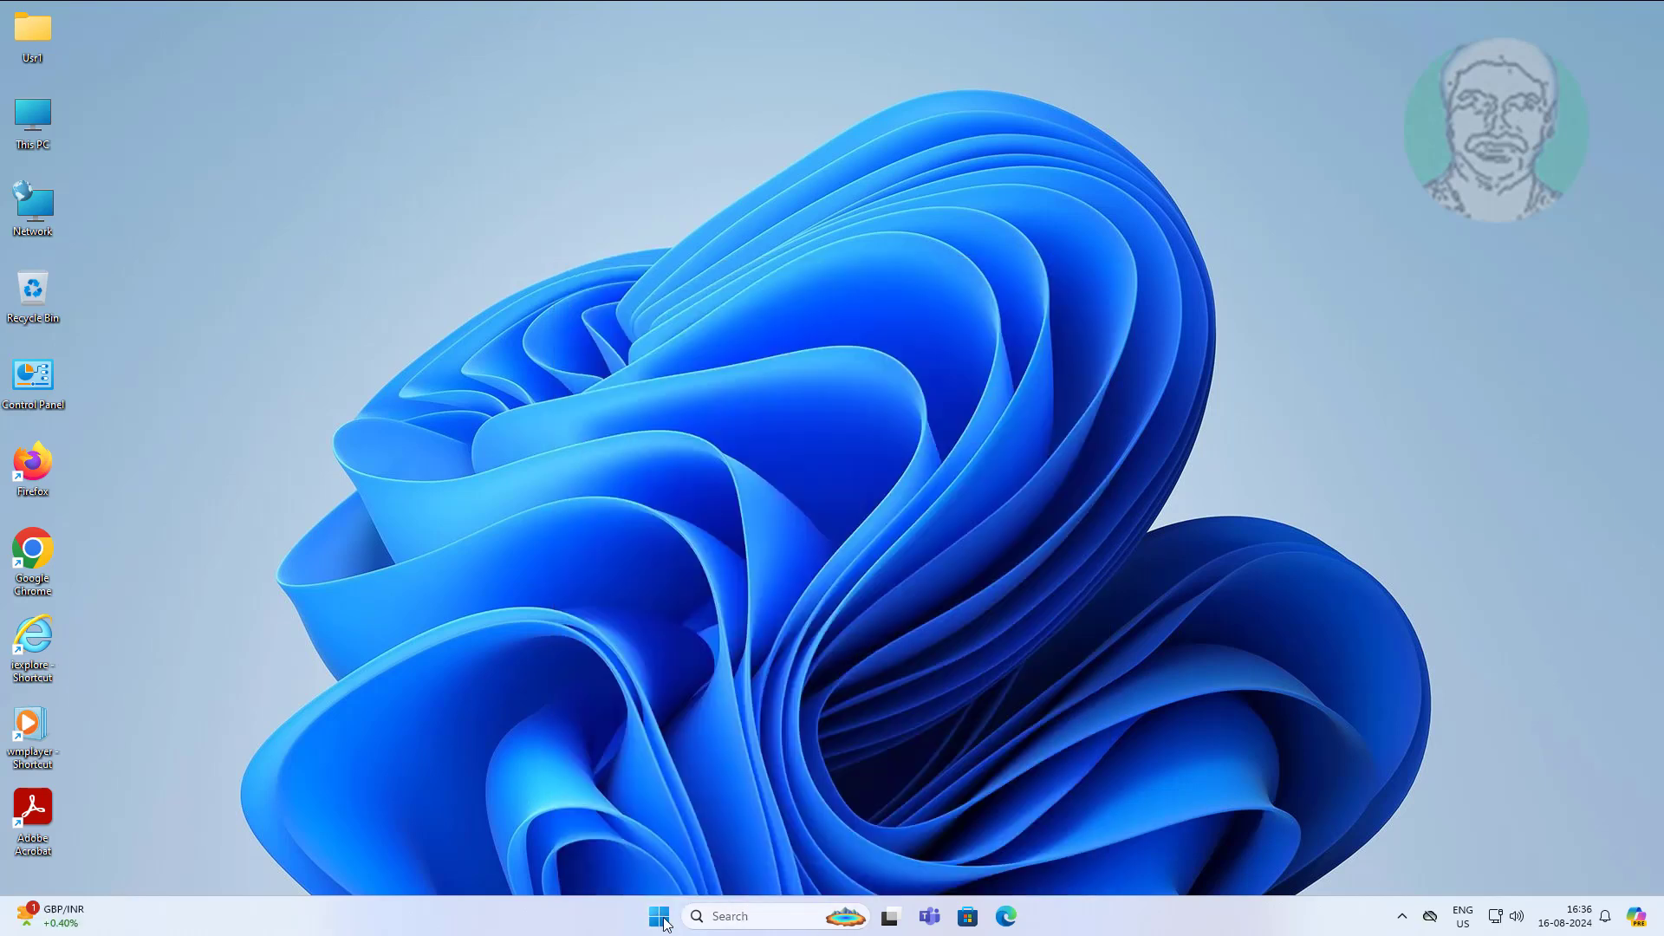
right_click(662, 921)
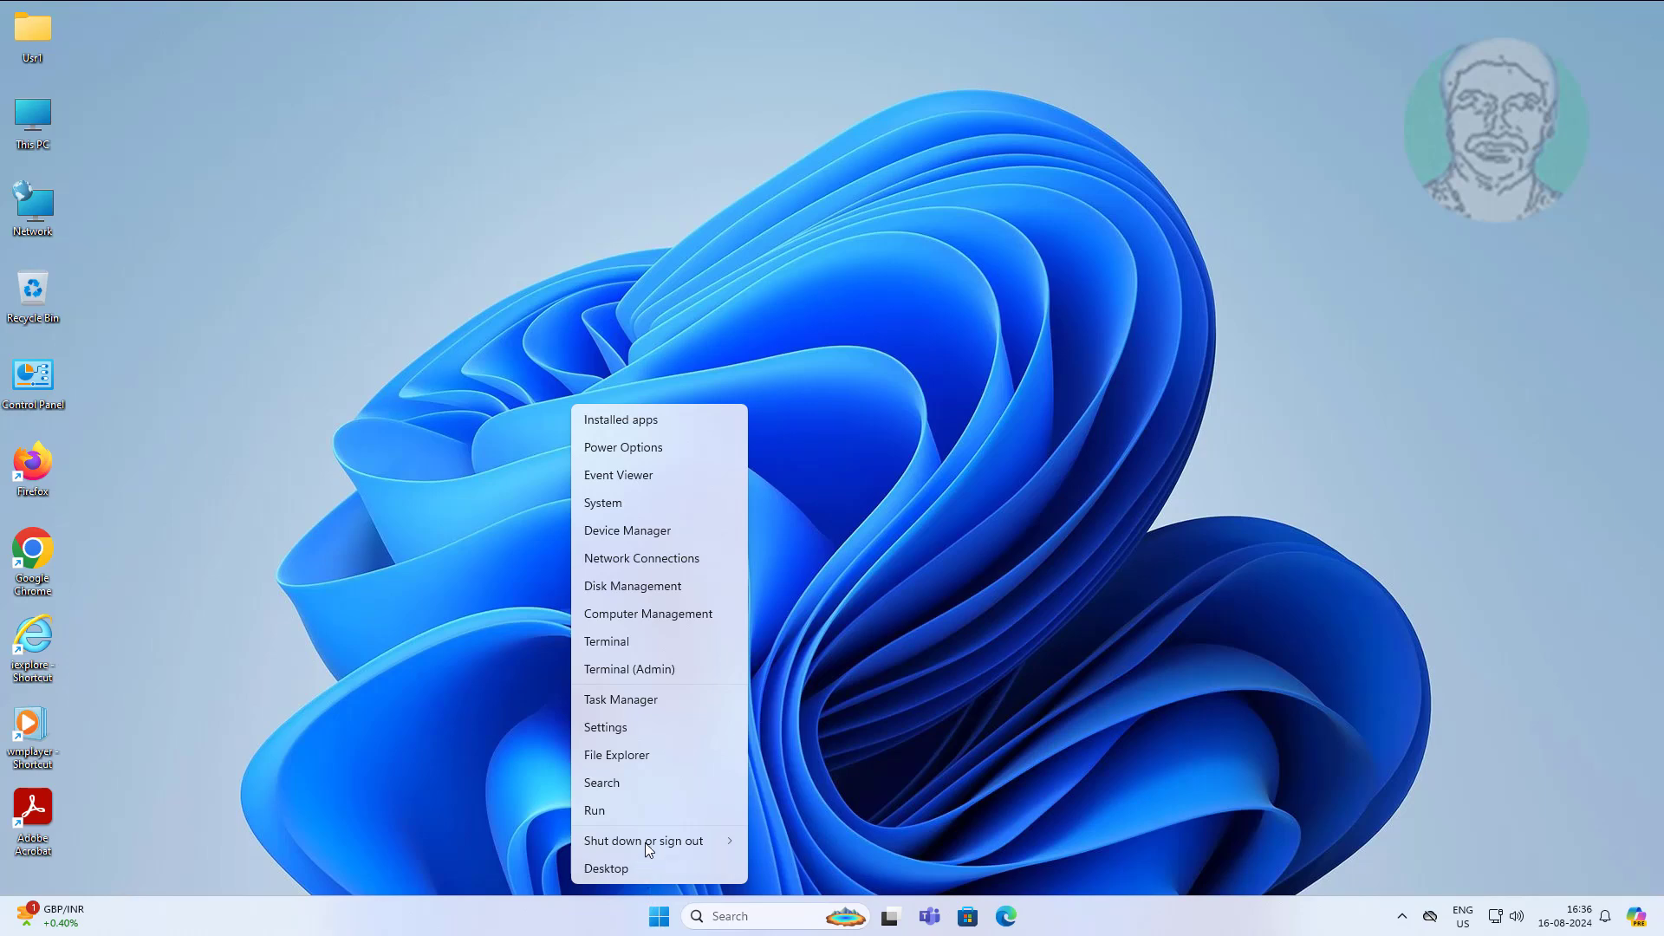
mouse_move(650, 838)
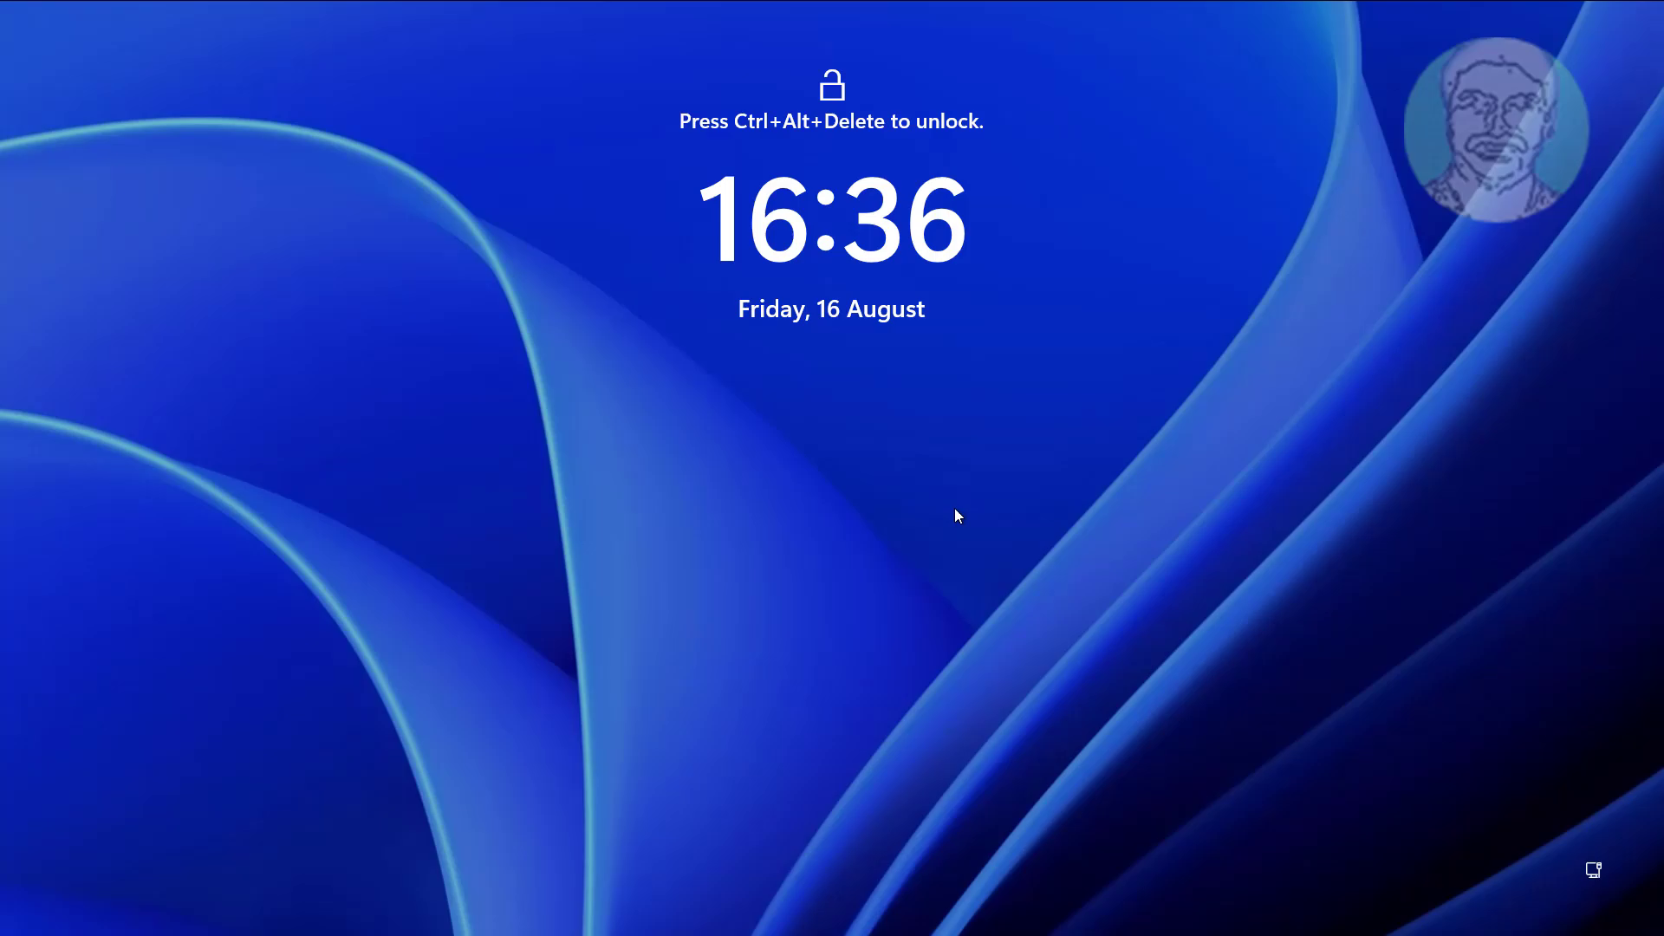
Unlock the client and sign in as another user with the mydc\administrator account and its password
key("ctrl+alt+Delete")
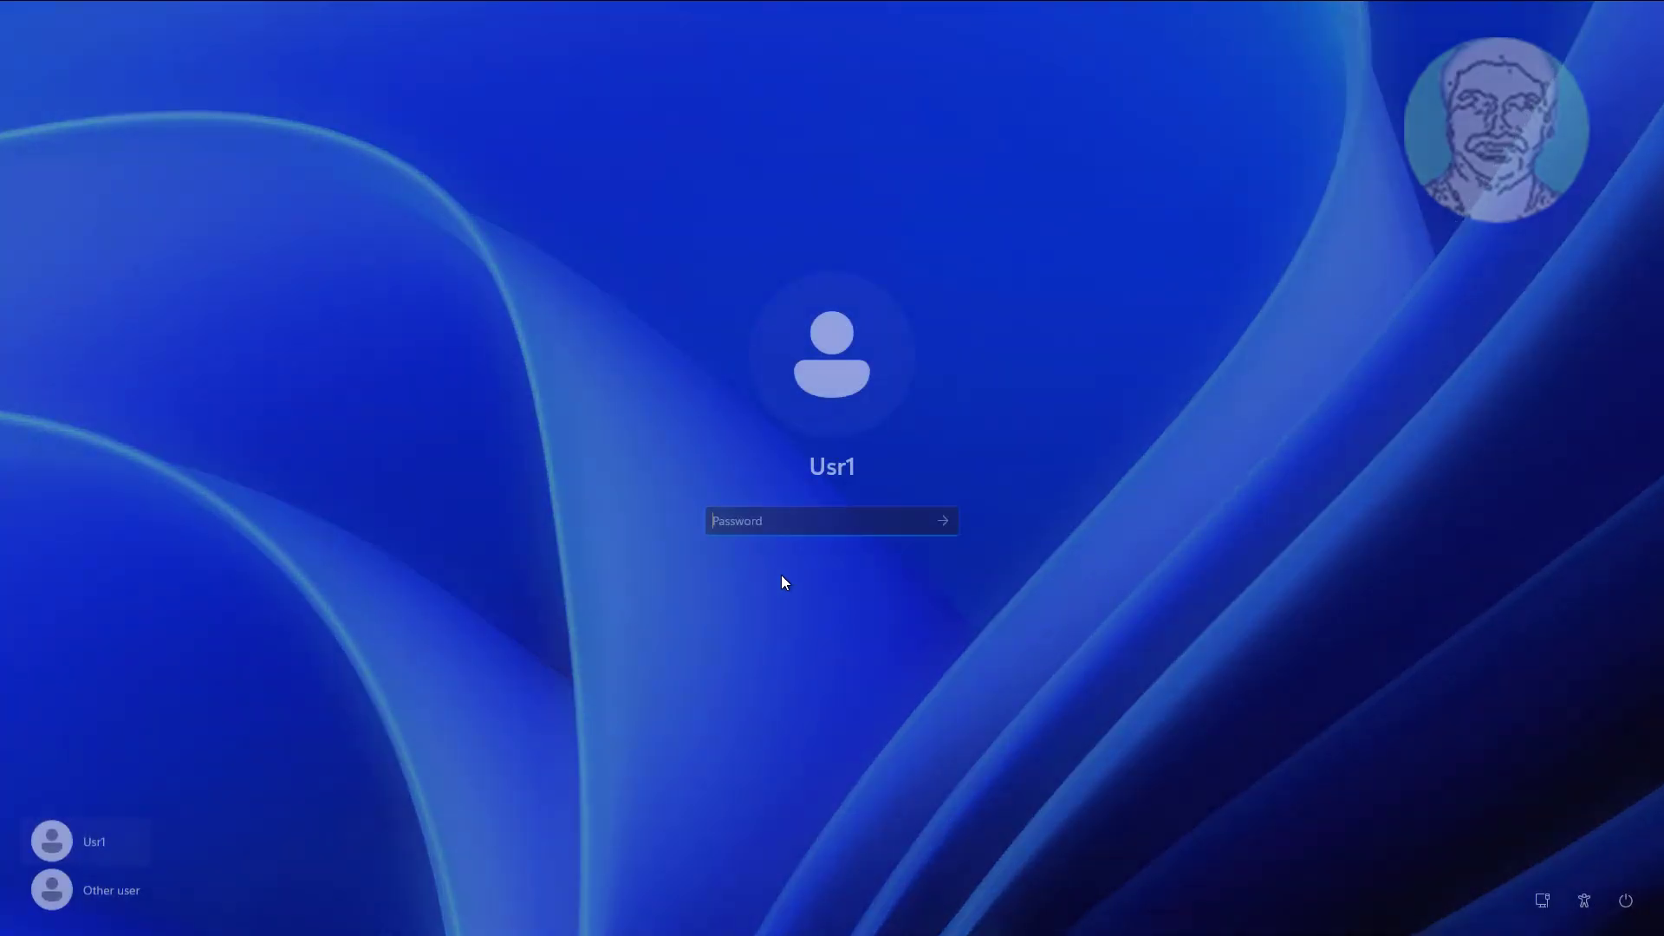
left_click(130, 888)
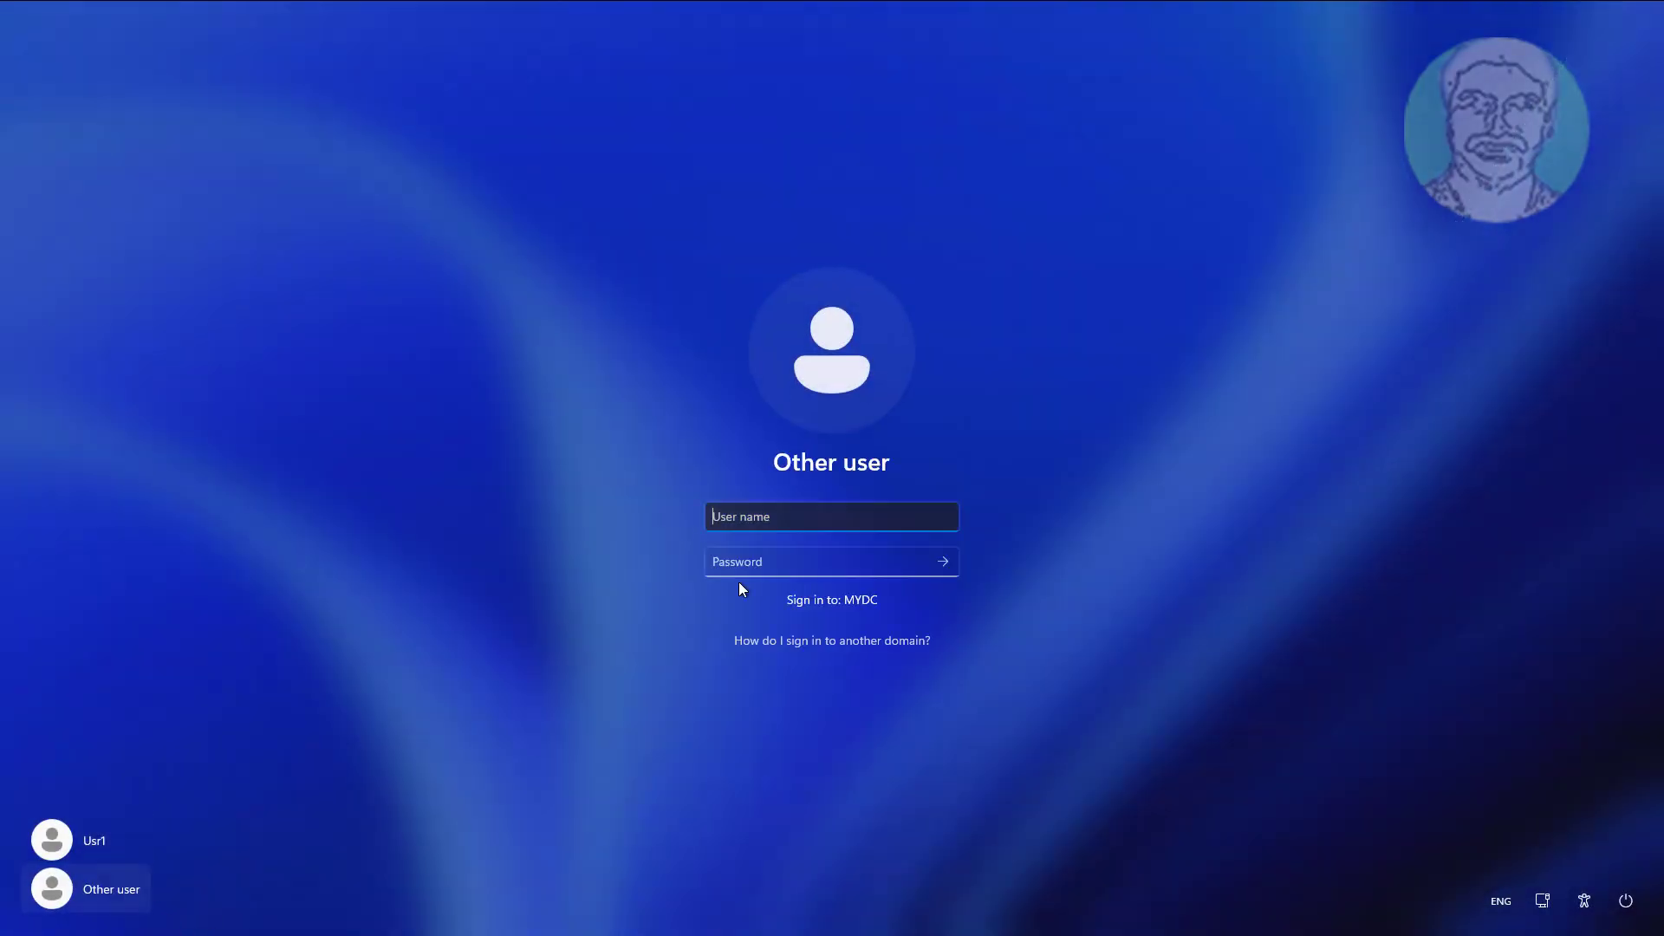
type("mydc\\administrator")
key("Tab")
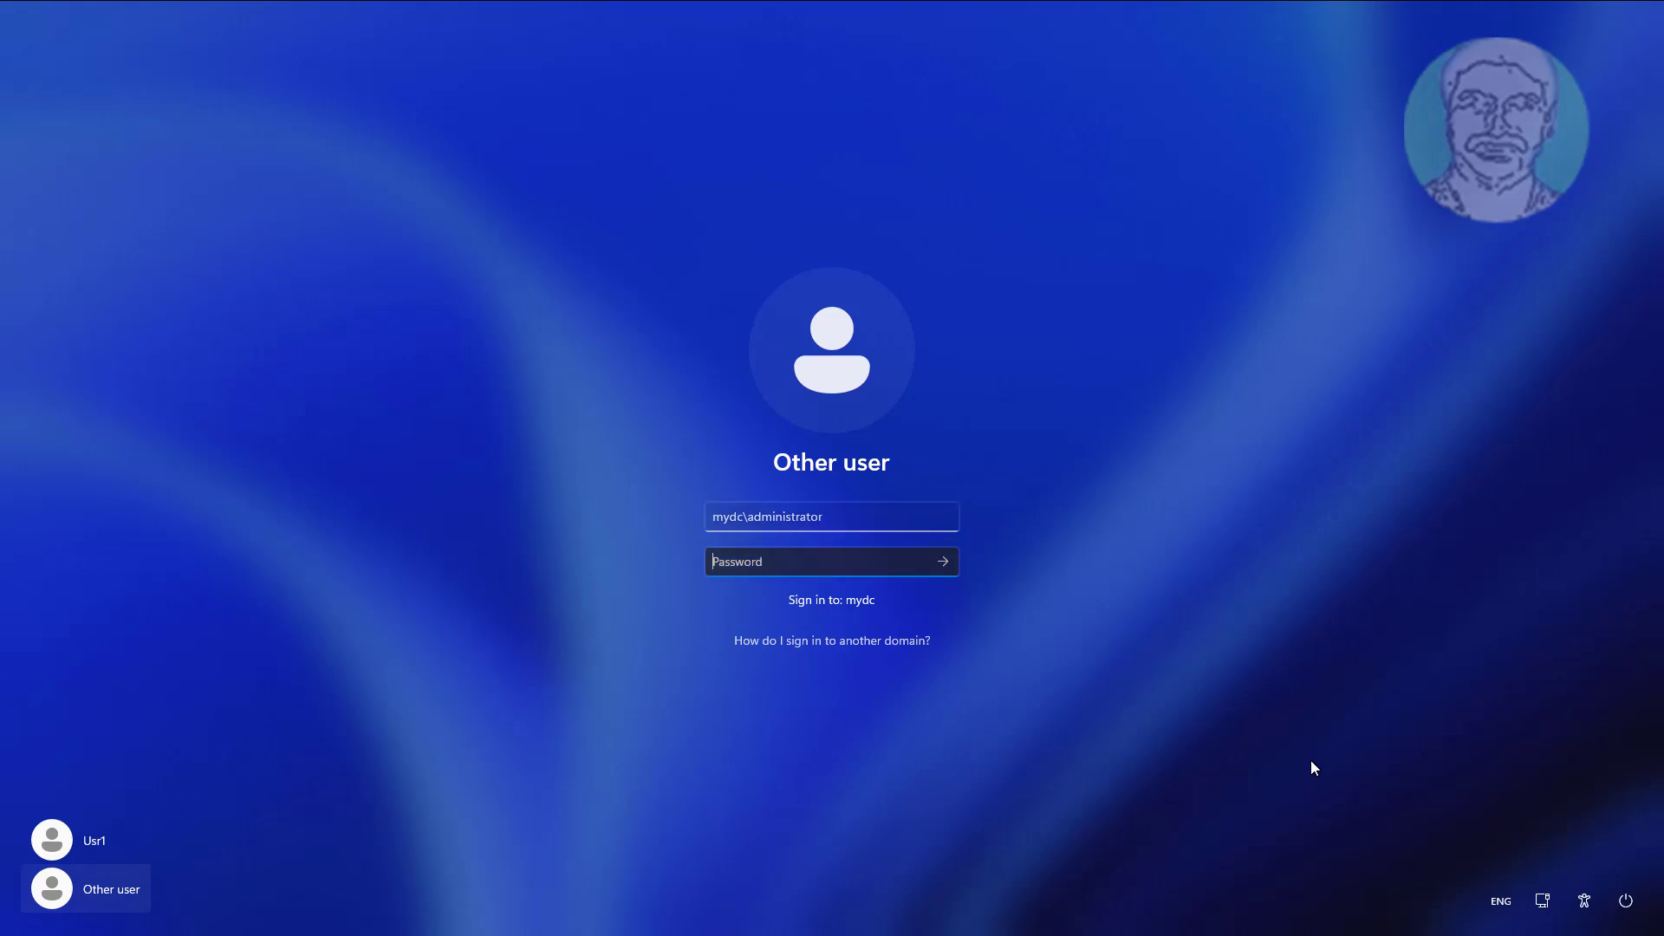
type("P●●●●●●●")
key("Return")
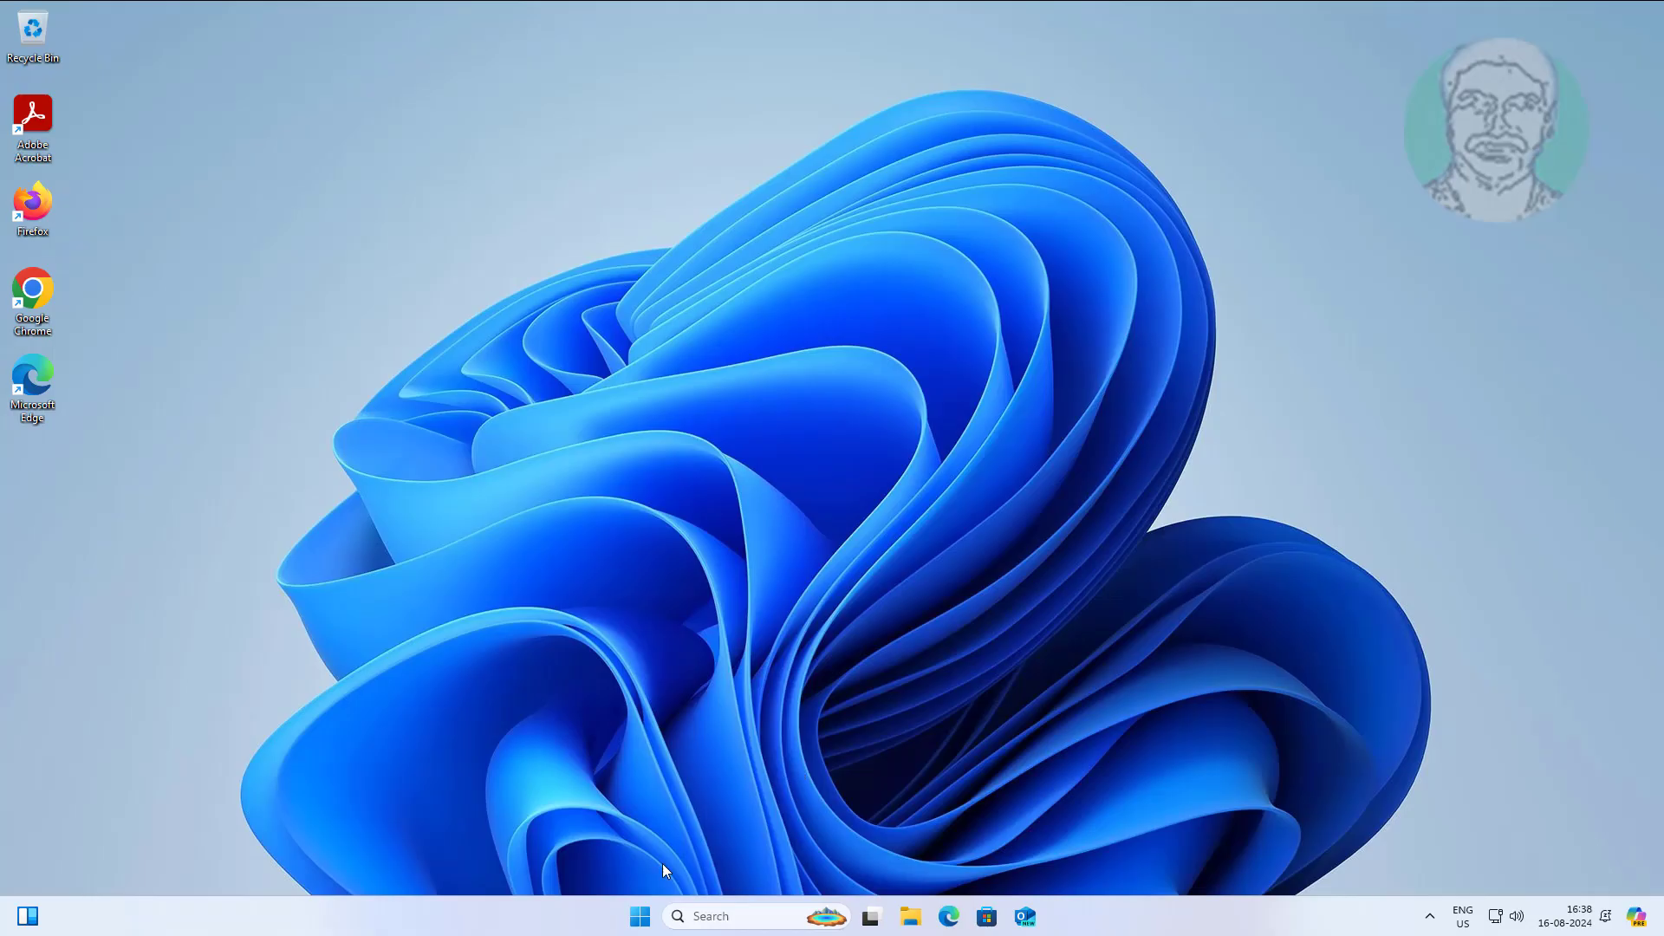
Check which power options the administrator account has on the client, and dismiss the list
left_click(641, 918)
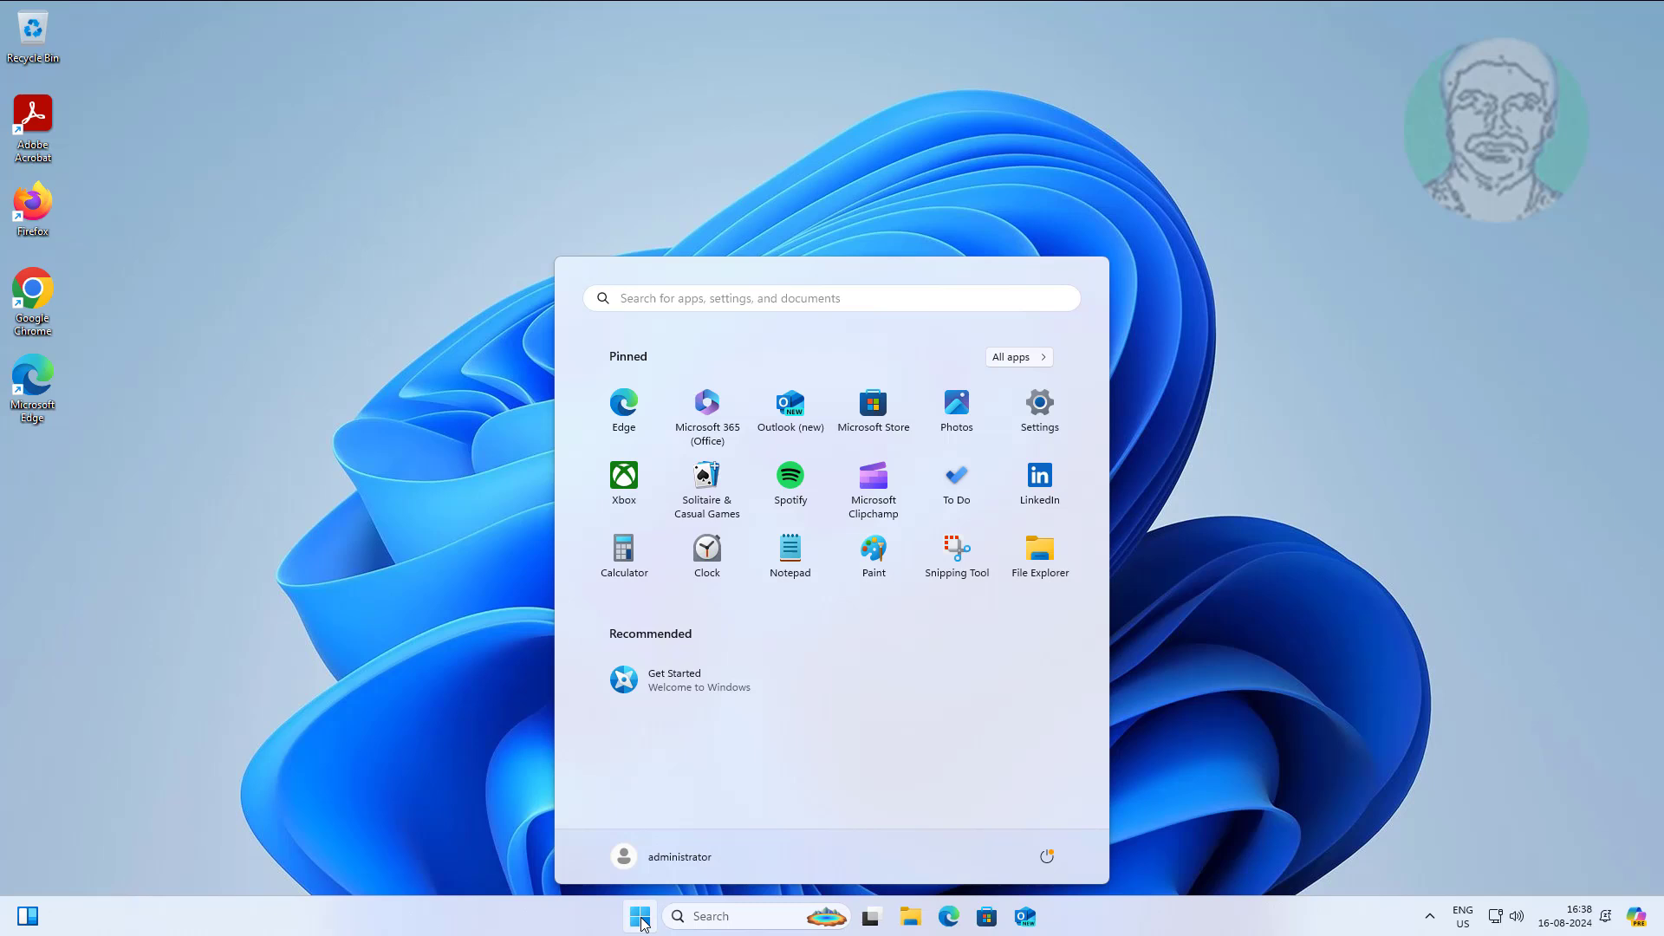
left_click(1045, 857)
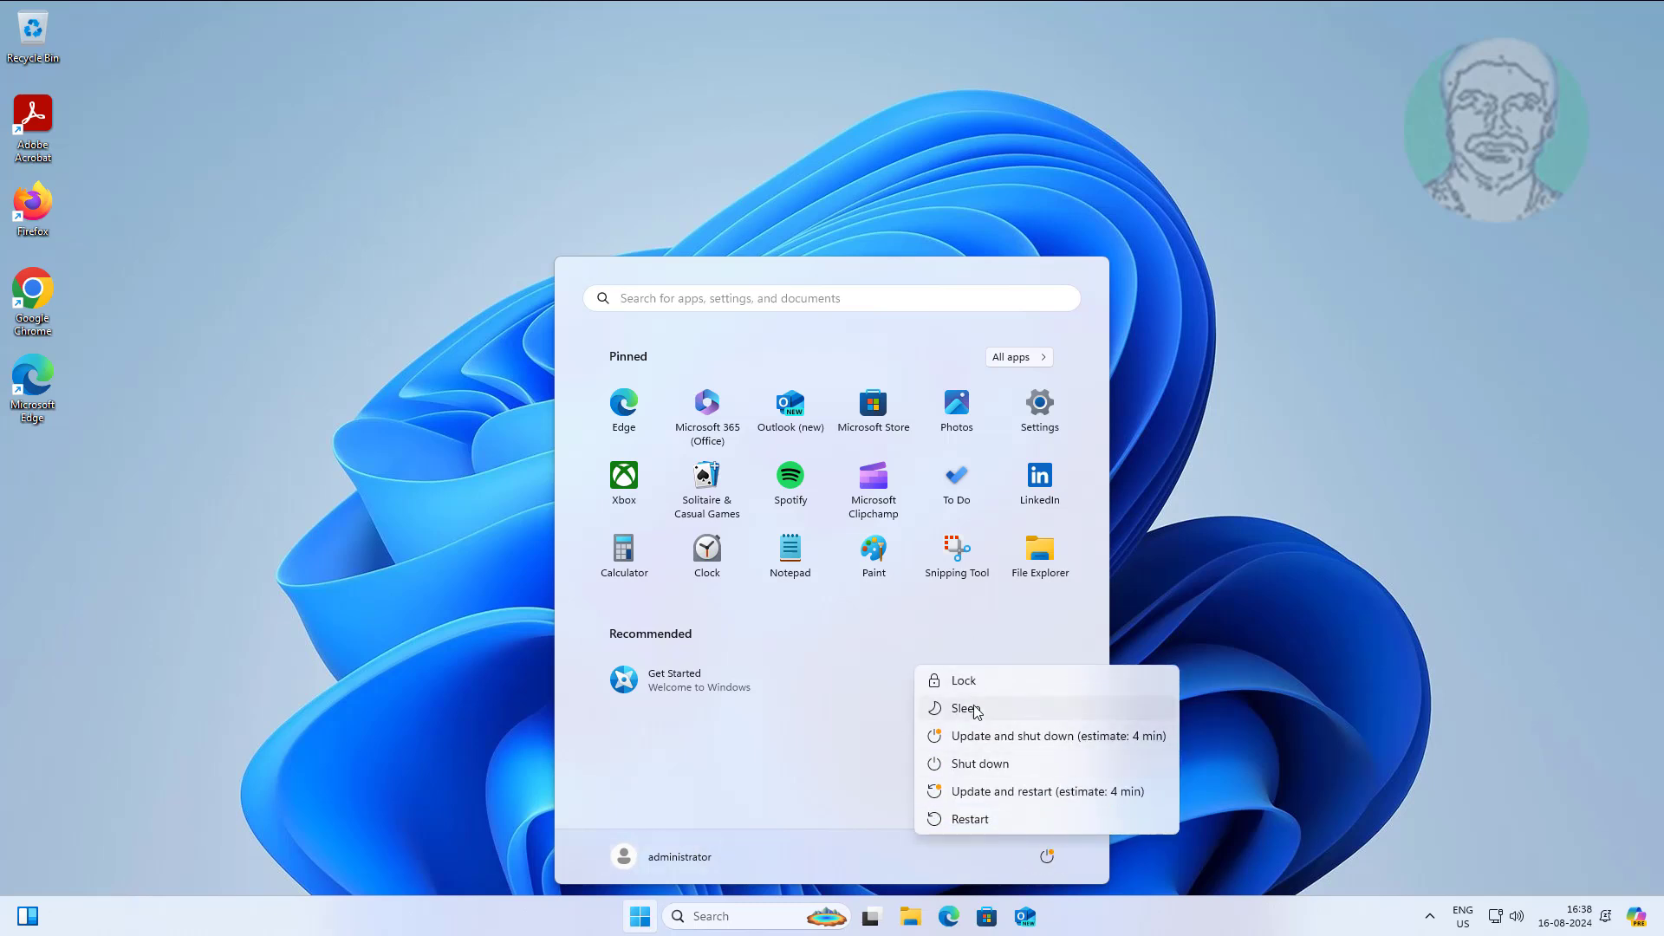
key("Escape")
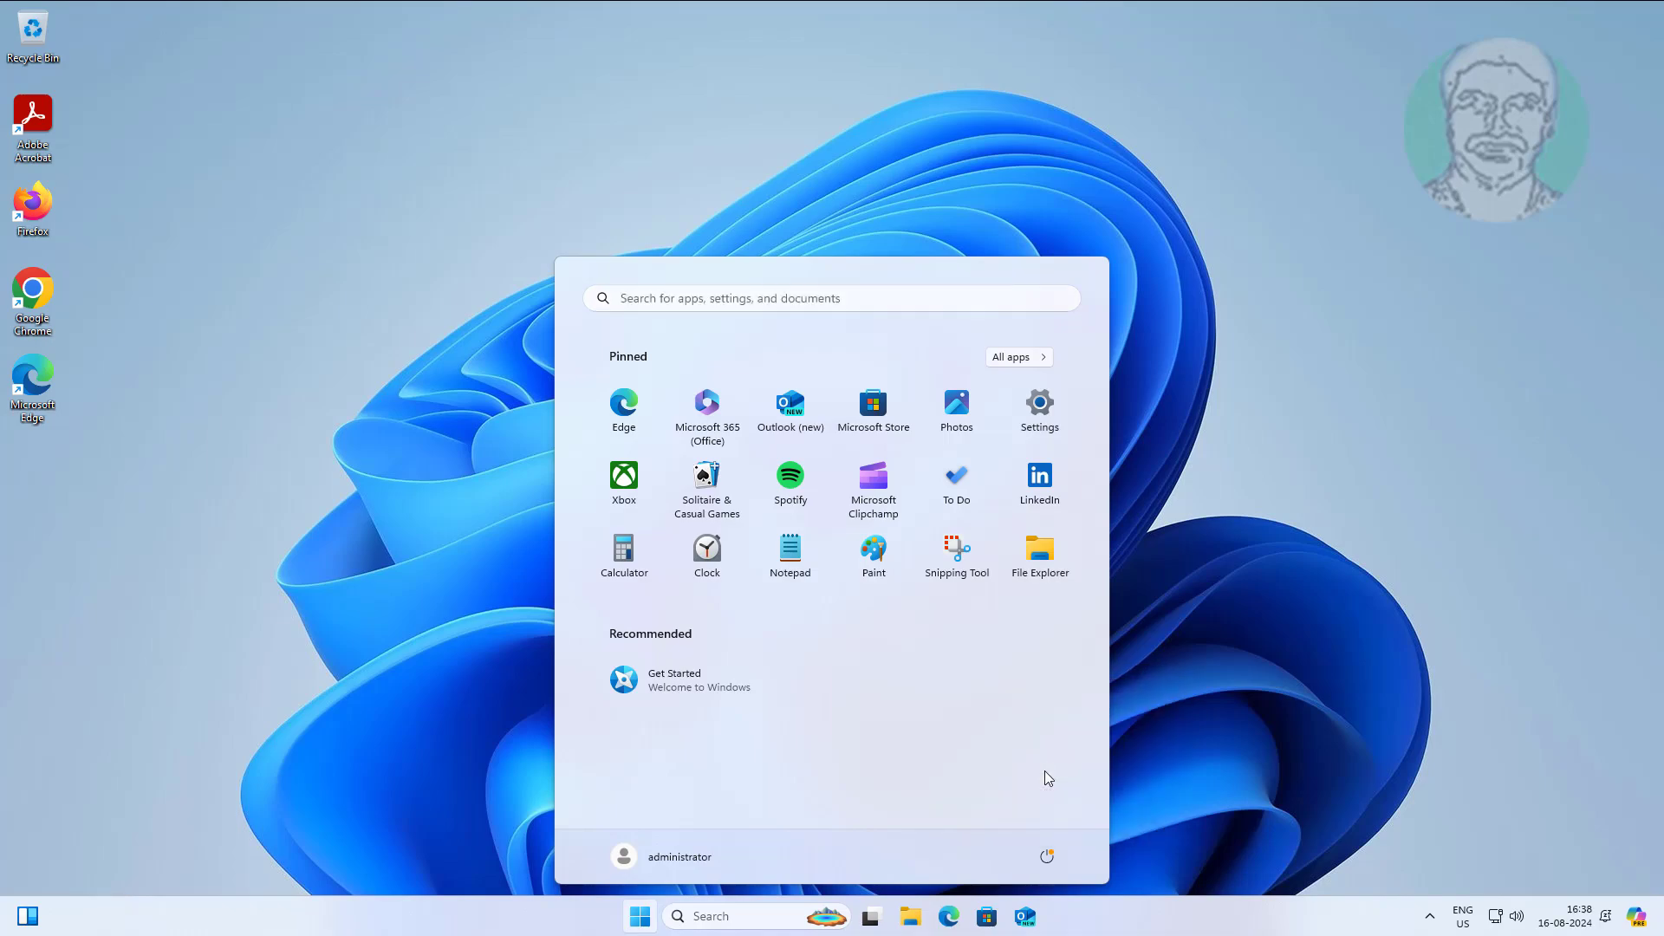